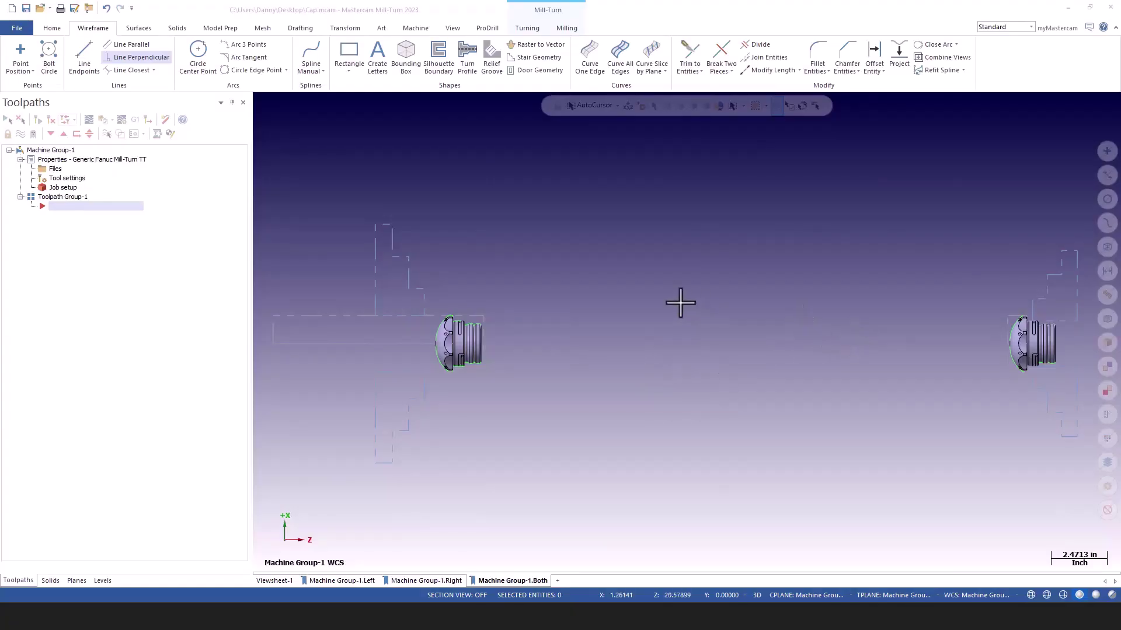
Step: Examine the cap model at the left spindle from several angles and the overall layout of both spindles
left_click_drag(417, 298, 549, 390)
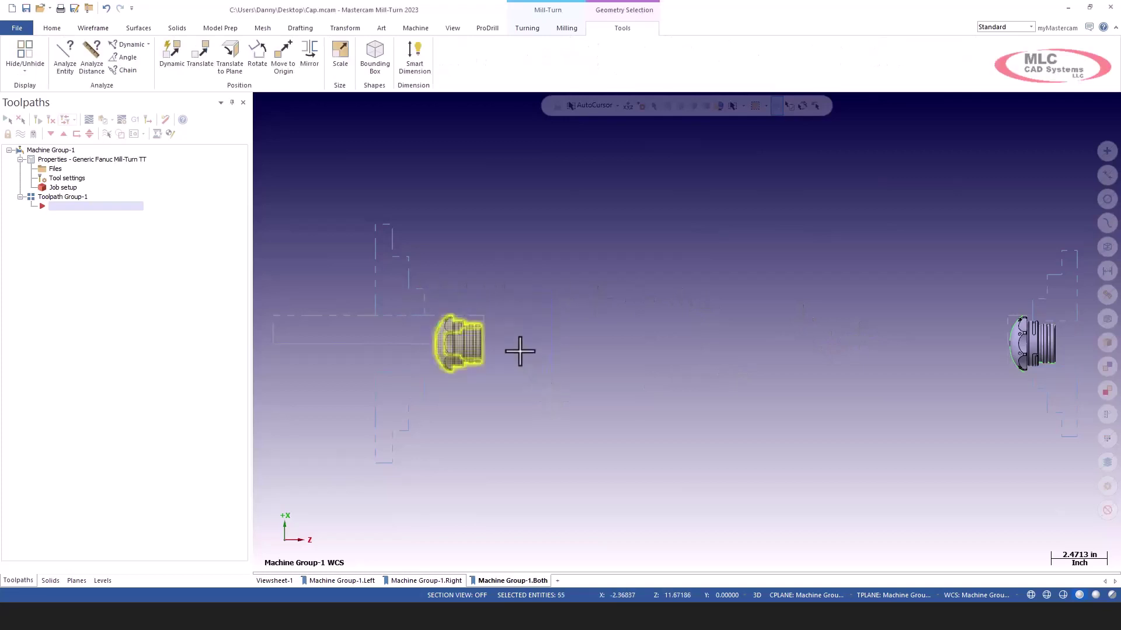
key("Escape")
key("F1")
left_click_drag(414, 285, 526, 382)
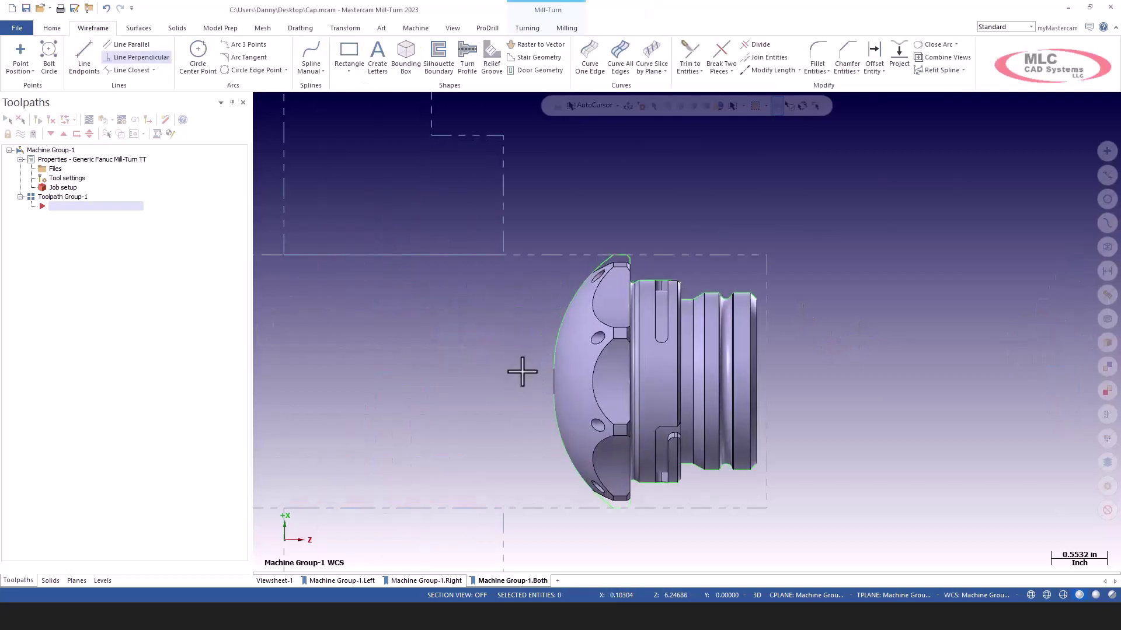
middle_click_drag(520, 370, 442, 348)
right_click(442, 348)
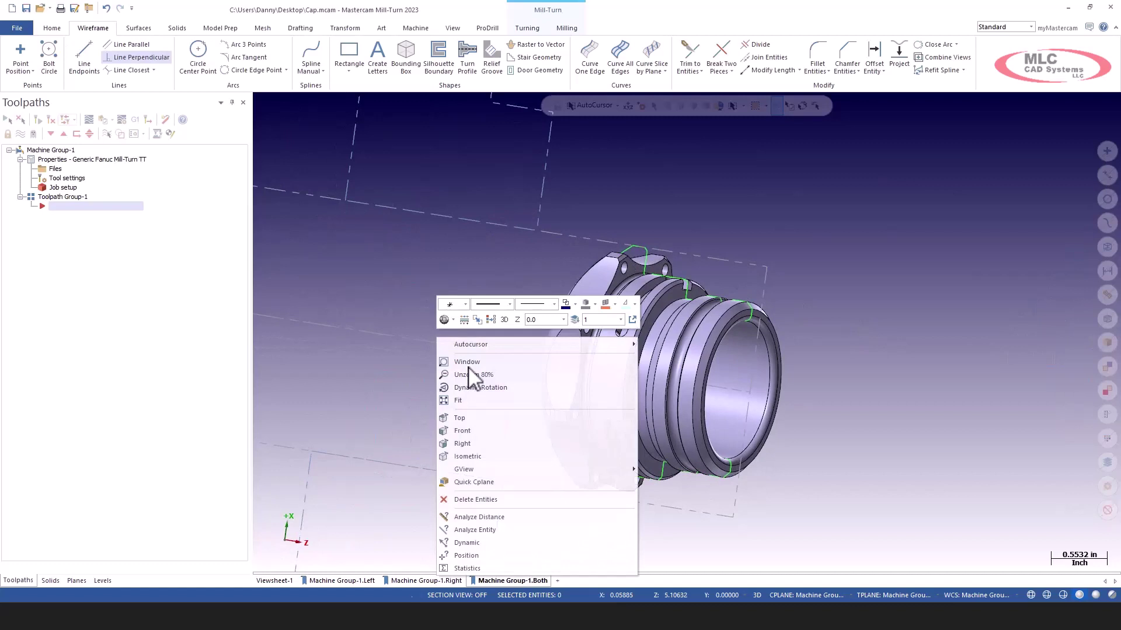
left_click(467, 416)
scroll(367, 348, "down", 5)
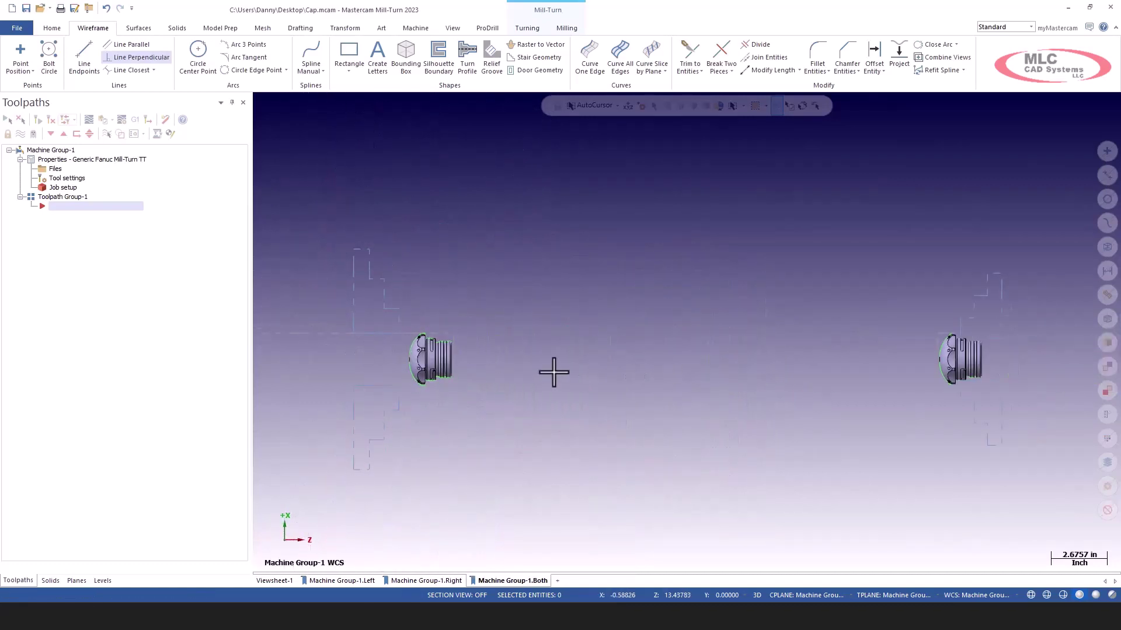
scroll(548, 368, "up", 2)
scroll(324, 349, "up", 2)
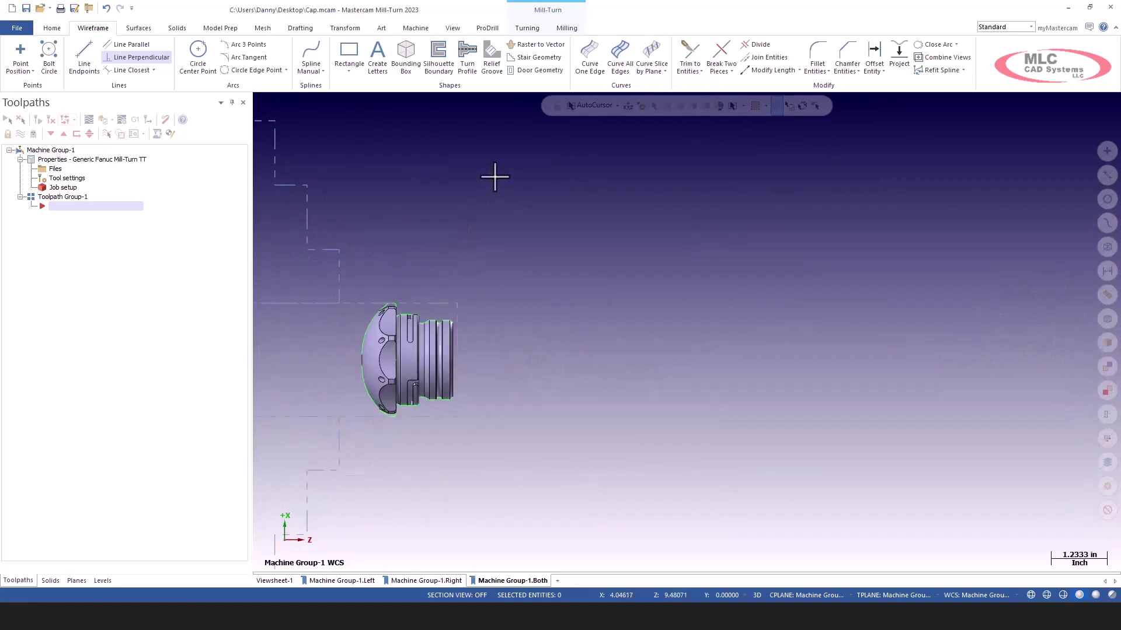
Step: Start a Lathe Face toolpath for the Upper Left axis combination with the T0202 OD rough left 80-degree tool
left_click(527, 28)
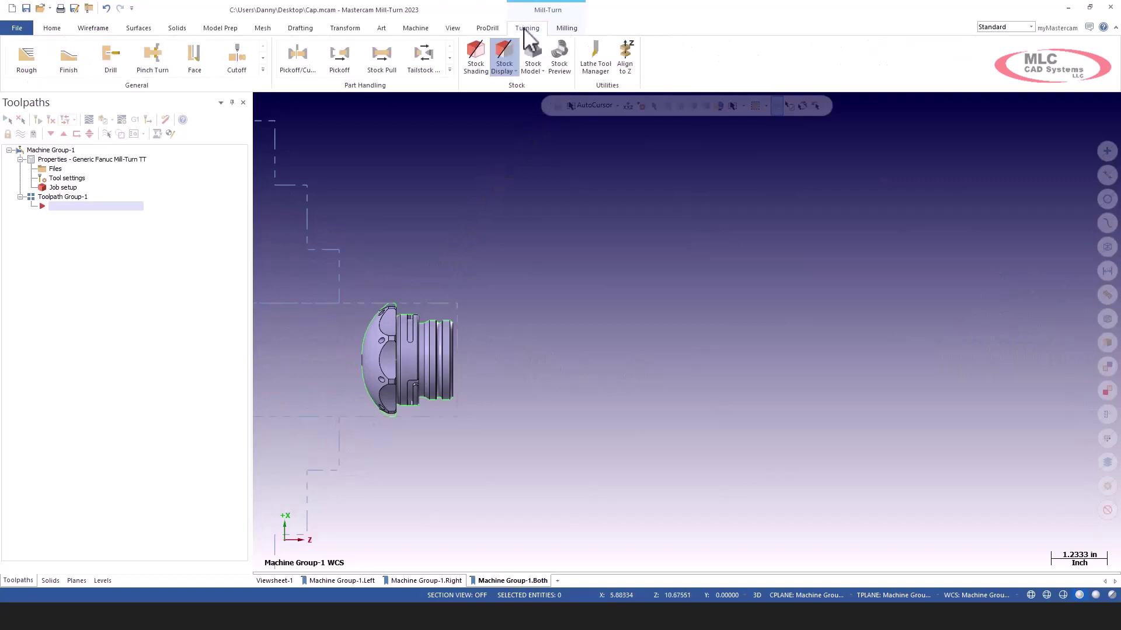
left_click(197, 71)
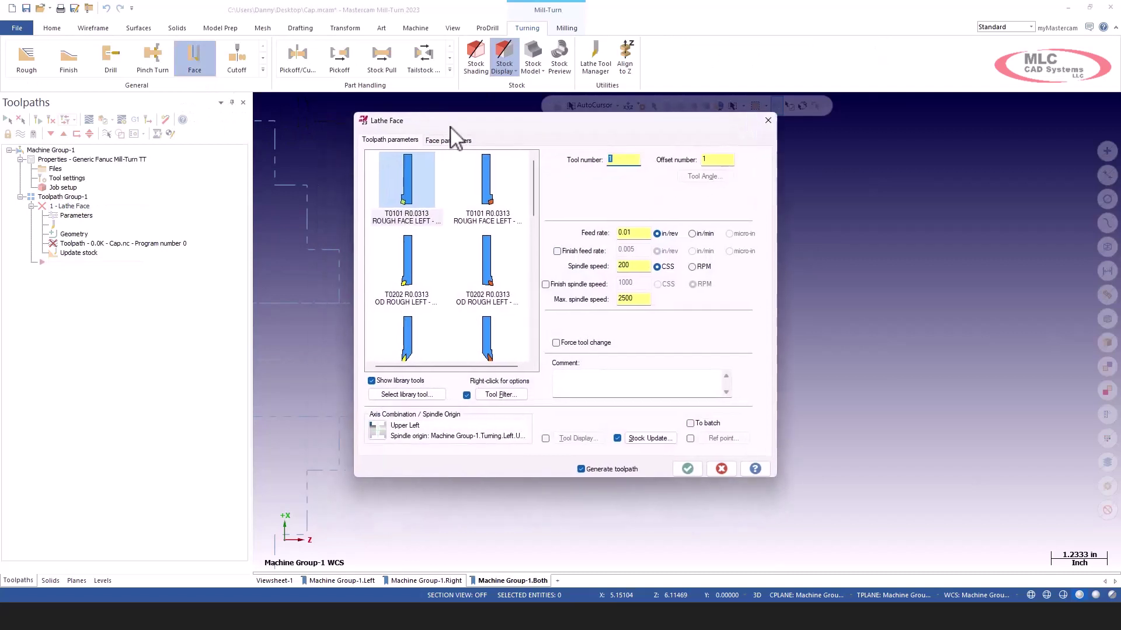
left_click_drag(534, 199, 548, 169)
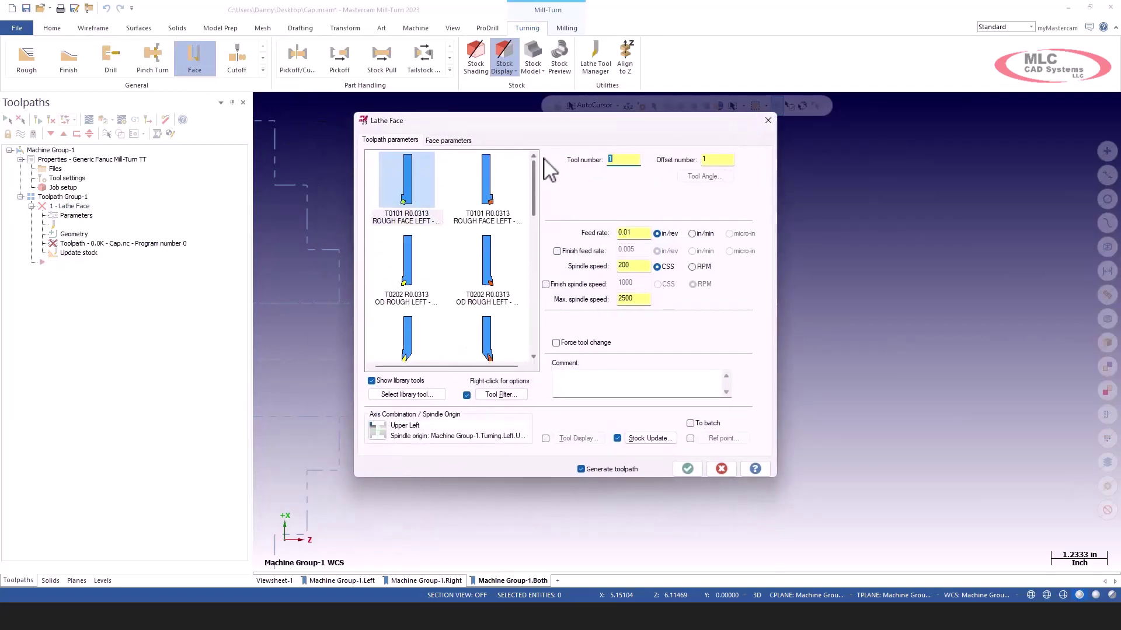
left_click(404, 255)
Step: Redefine the tool as number 1, offset 1, named "UL: FACE/TURN OD", and generate the face toolpath with the default face parameters
right_click(410, 266)
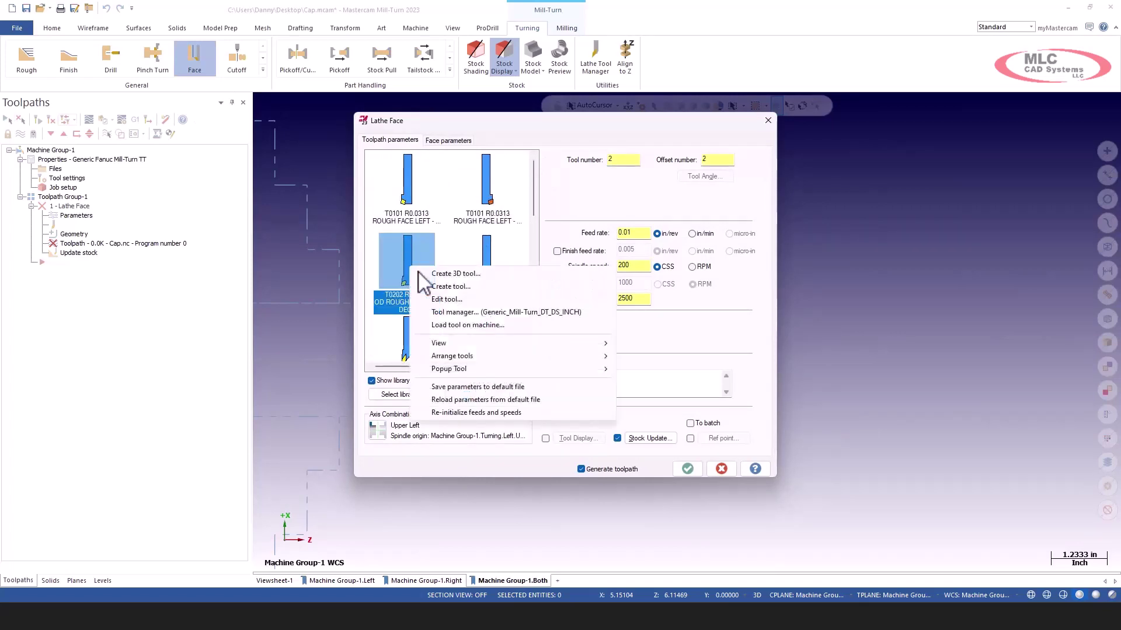
left_click(456, 300)
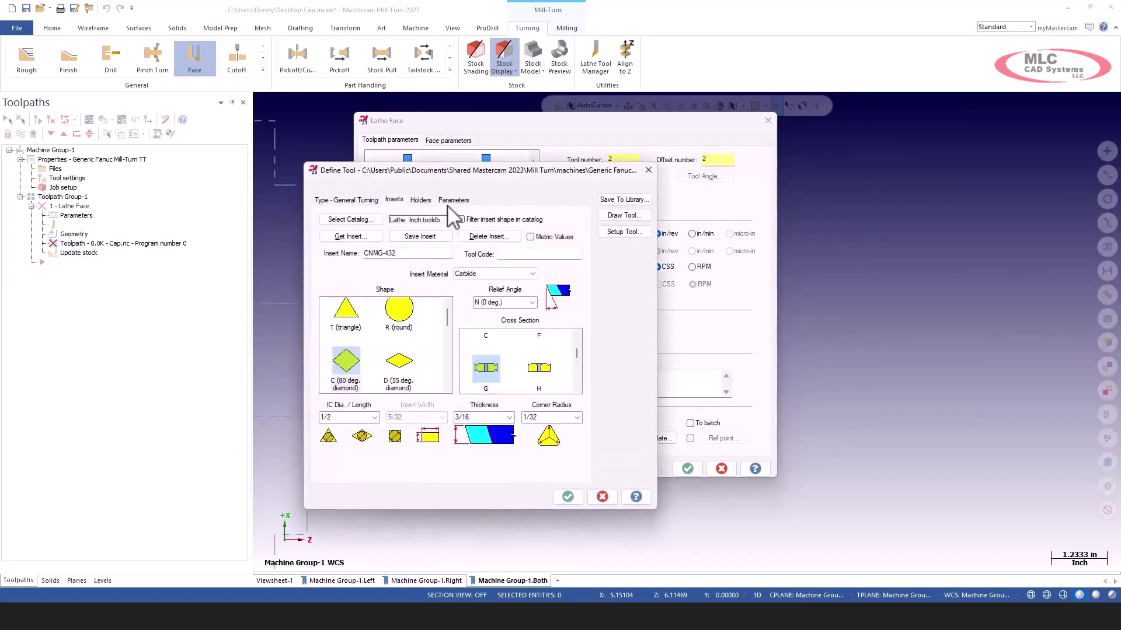
left_click(454, 199)
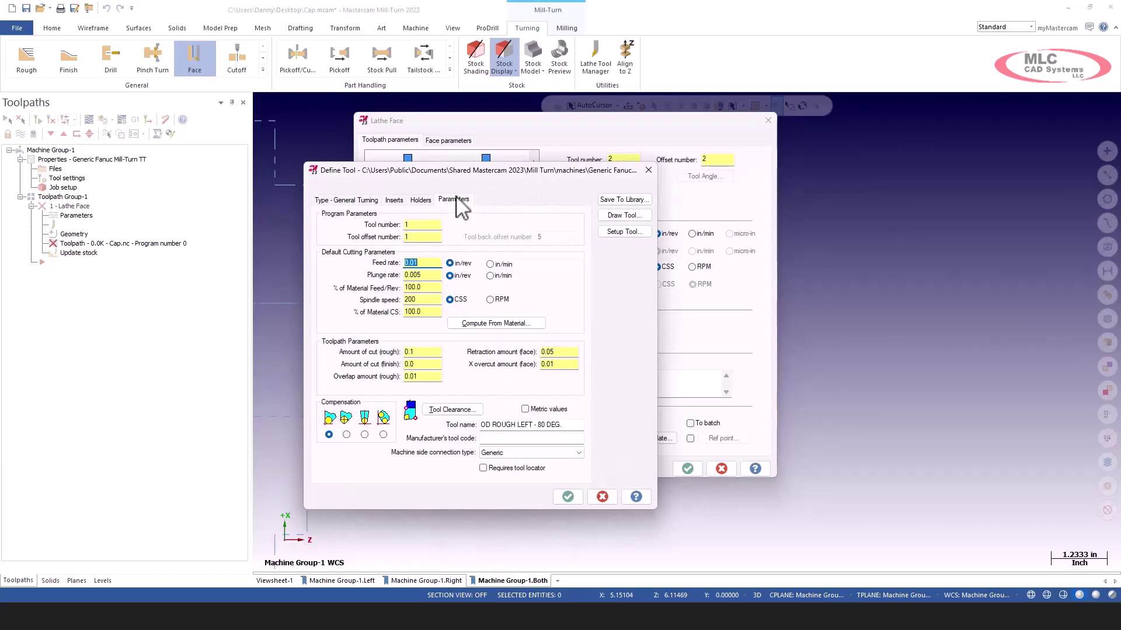
left_click_drag(576, 425, 444, 425)
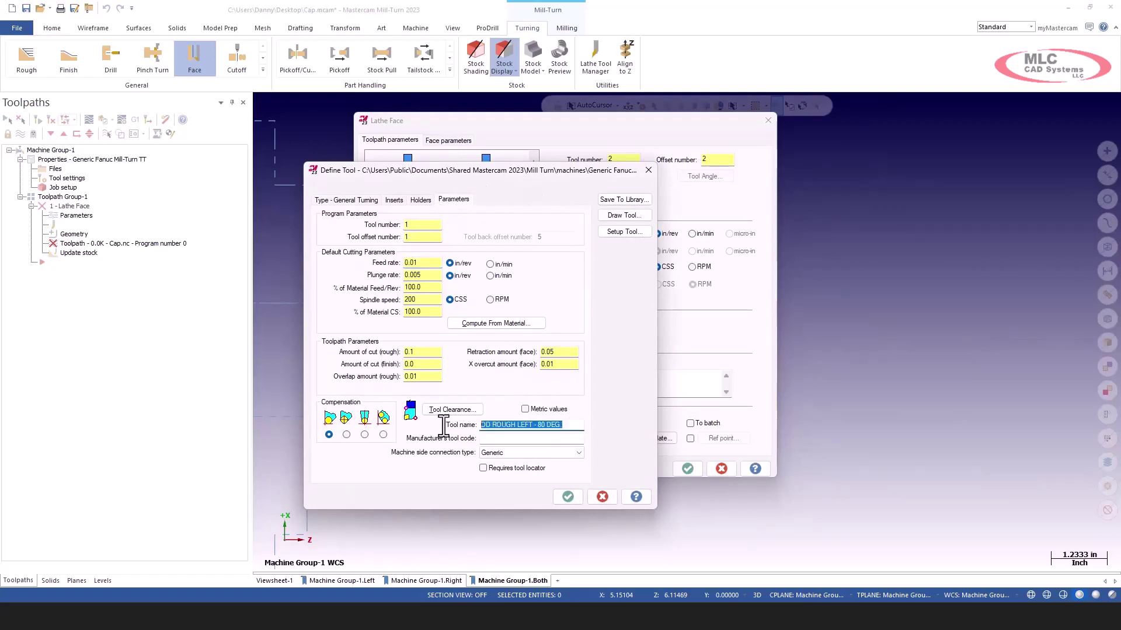
type("UL: FACE/TURN OD")
left_click(565, 495)
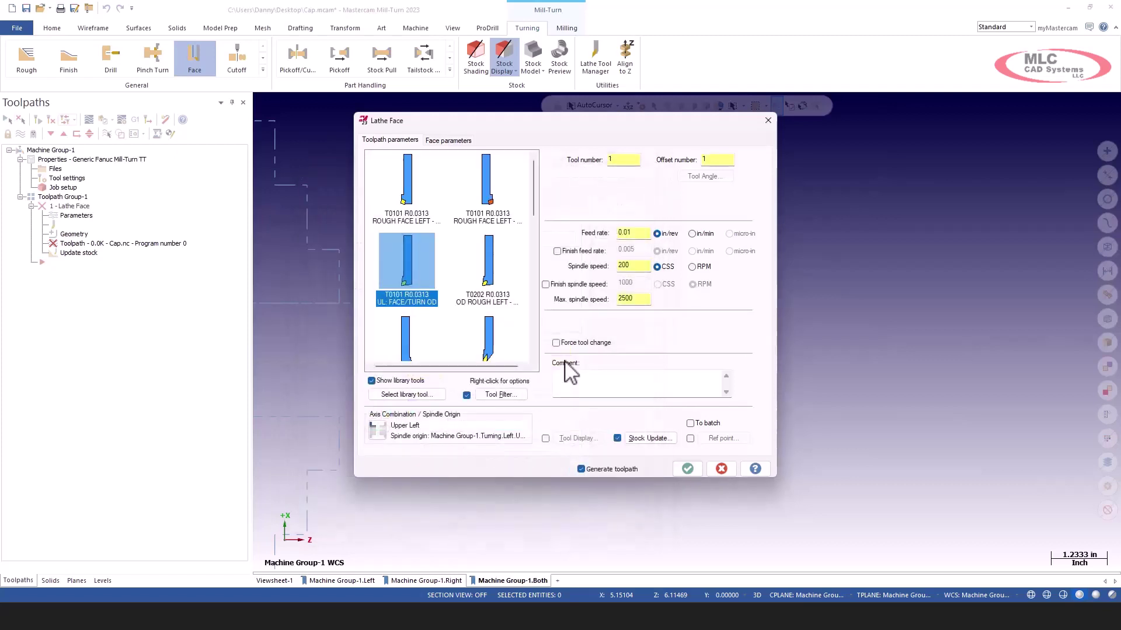
left_click(456, 142)
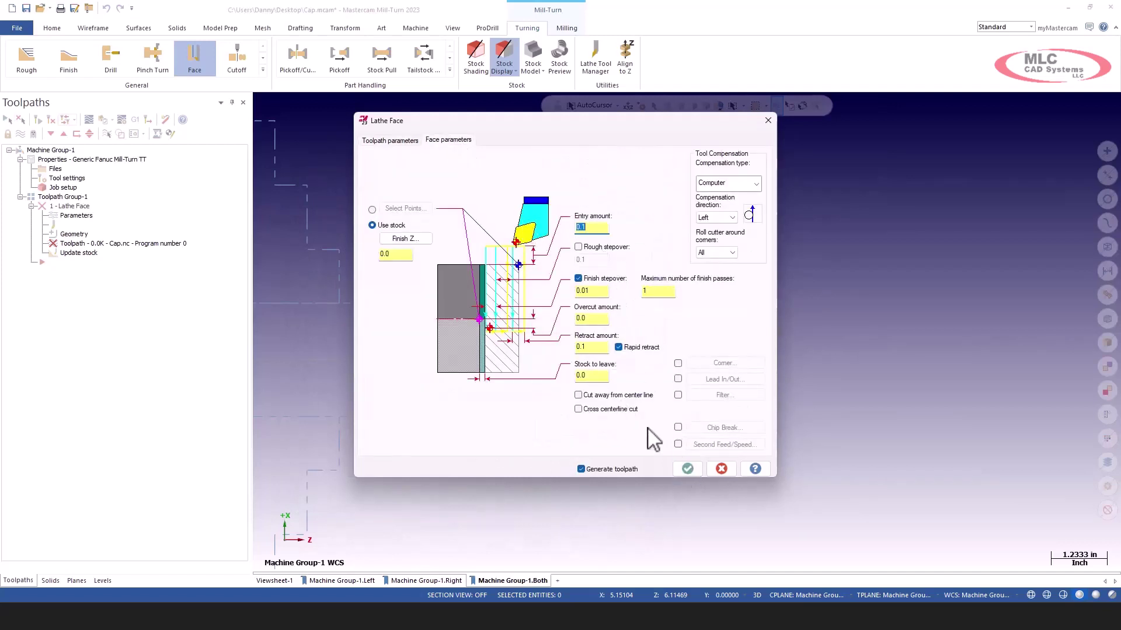
left_click(689, 469)
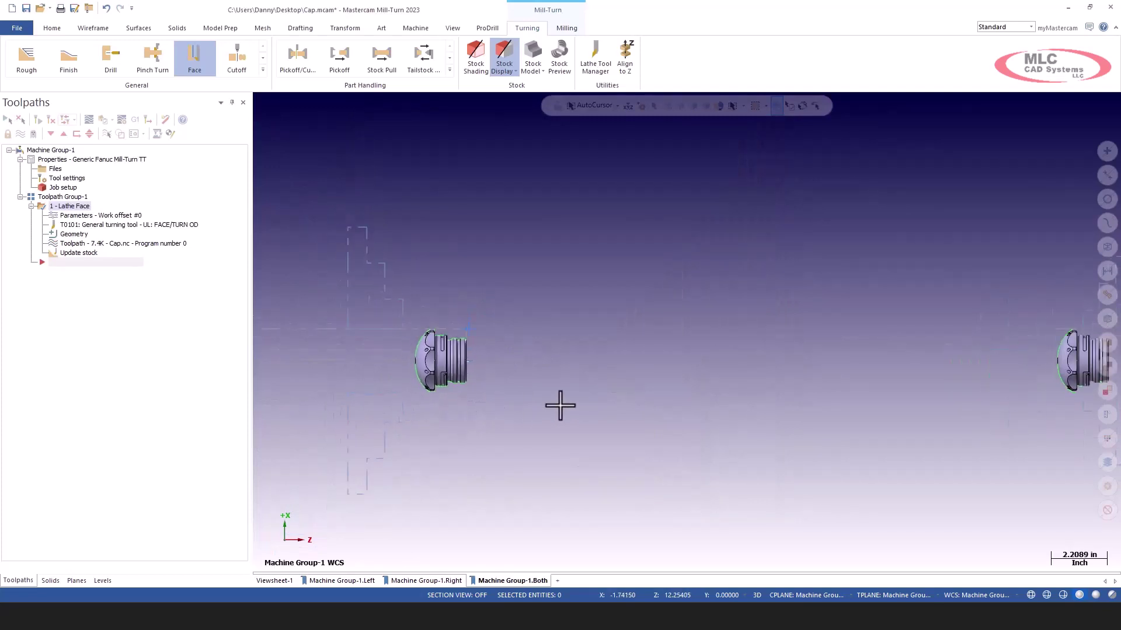
Step: Start a second Lathe Face toolpath and set its axis combination to Lower Right with the right turning spindle origin
scroll(560, 405, "down", 2)
scroll(1059, 522, "up", 3)
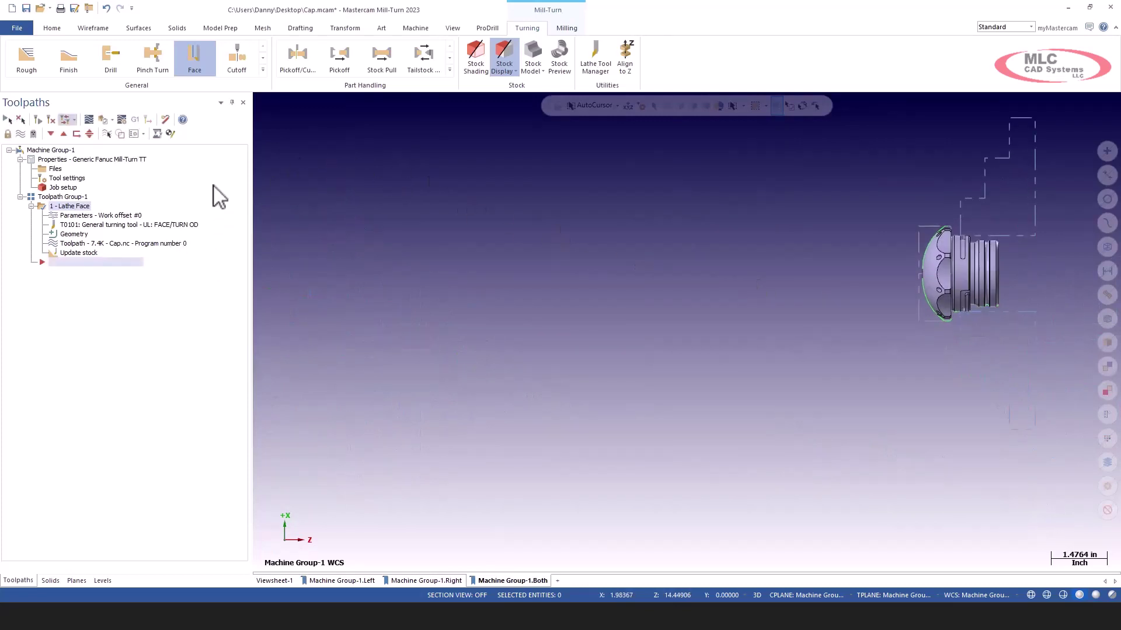
left_click(195, 73)
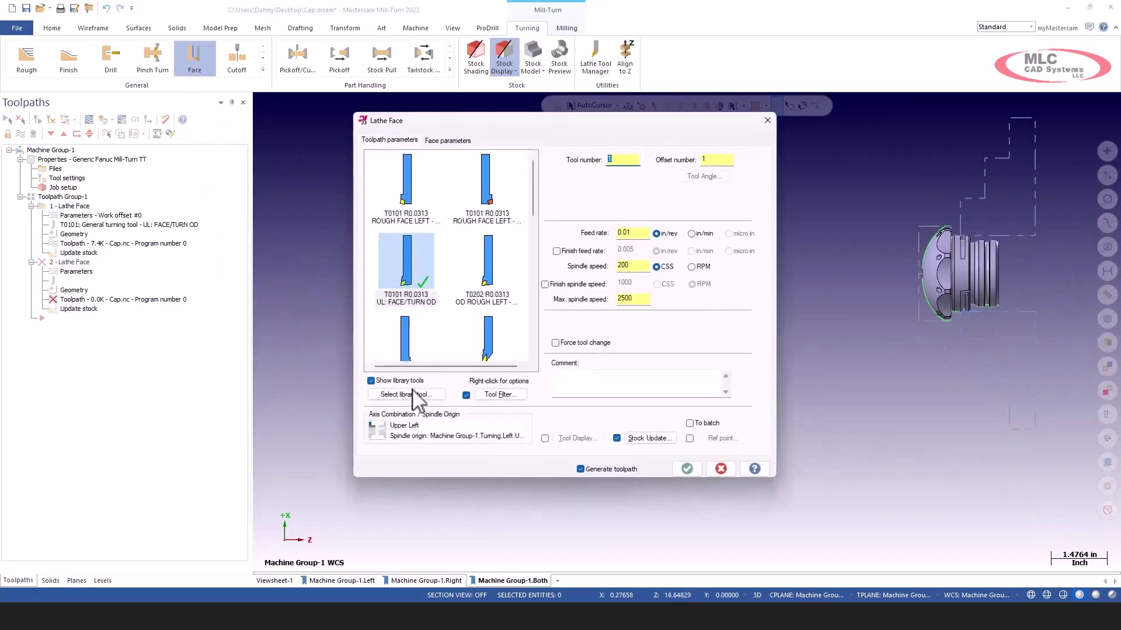
left_click(386, 429)
left_click(432, 288)
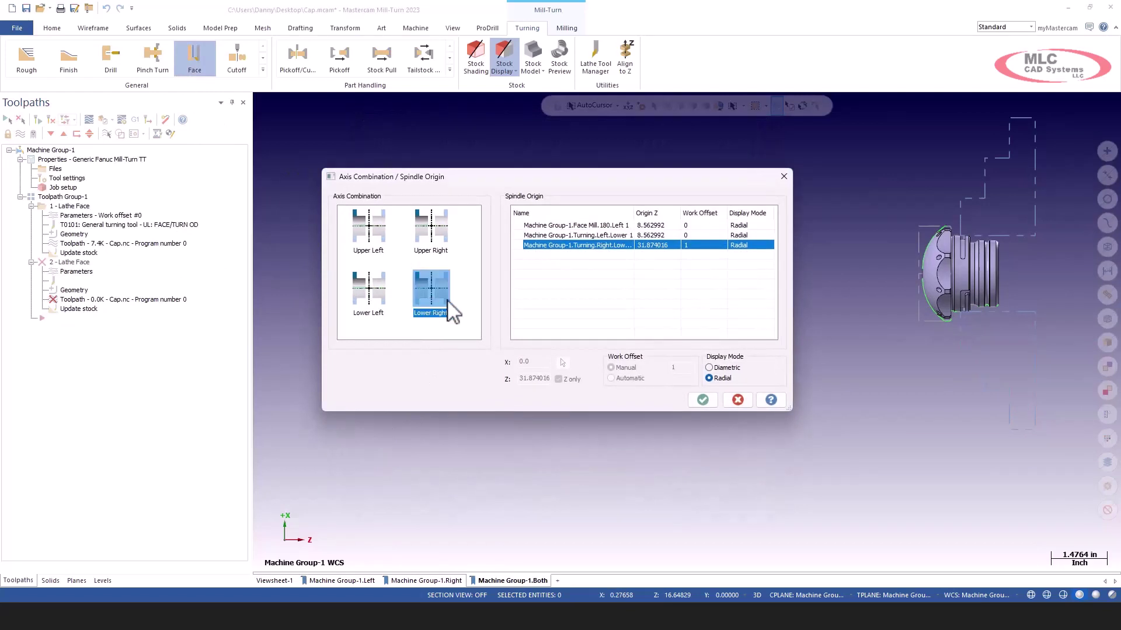
left_click(695, 399)
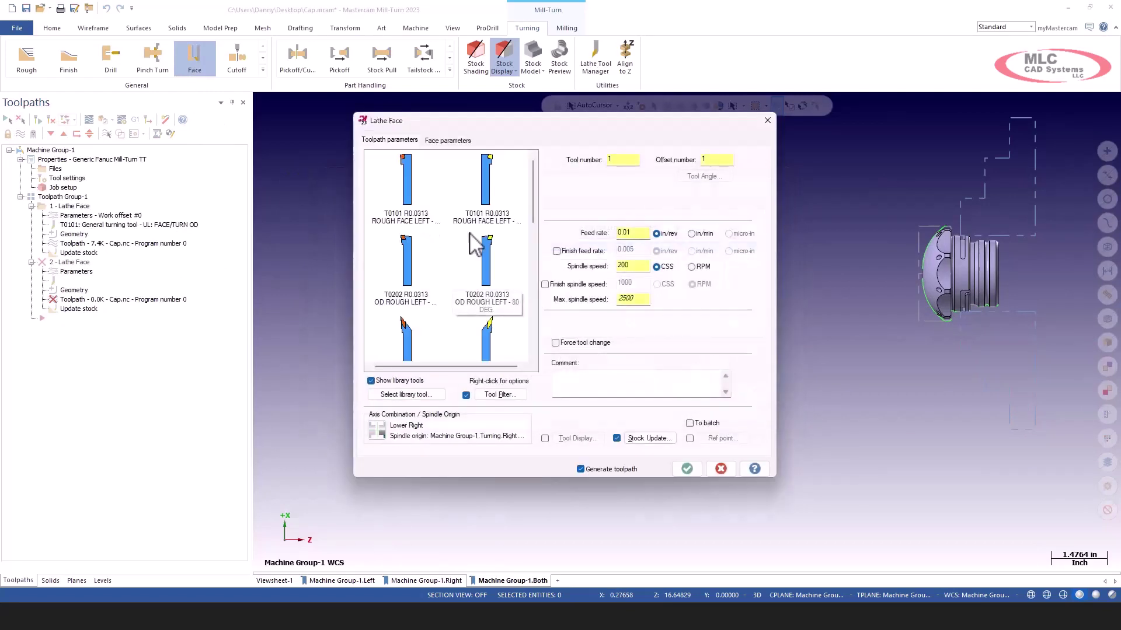
Step: Redefine the right-hand T0202 OD rough tool as number 1, offset 31, named "LR: FACE/TURN OD", and generate the face toolpath with default face parameters
left_click(486, 246)
right_click(486, 246)
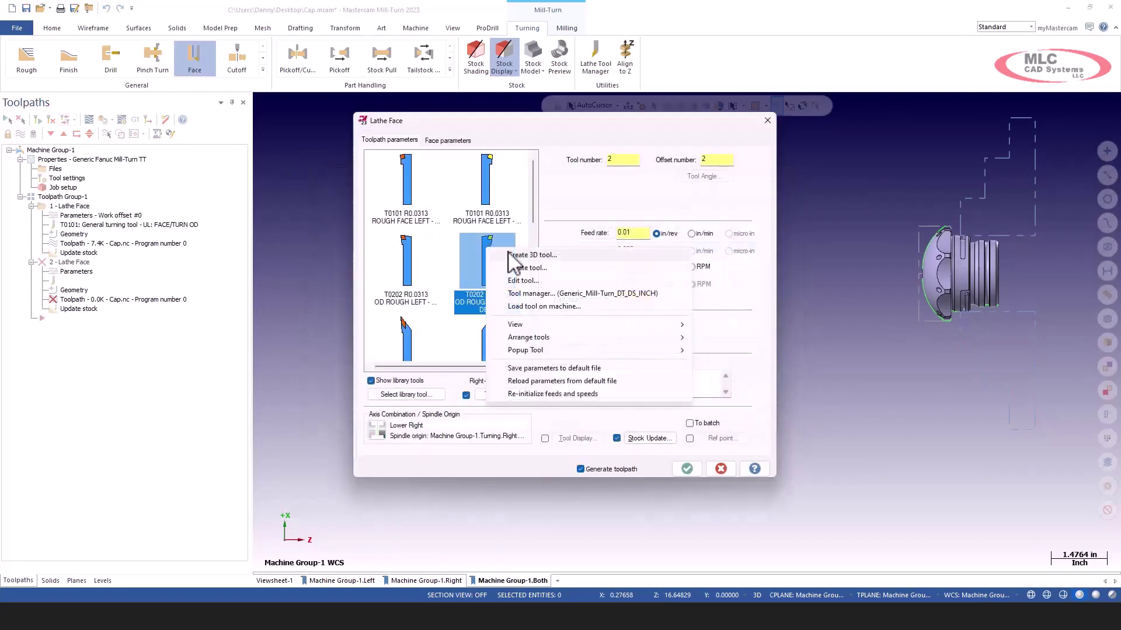
left_click(525, 282)
left_click(452, 202)
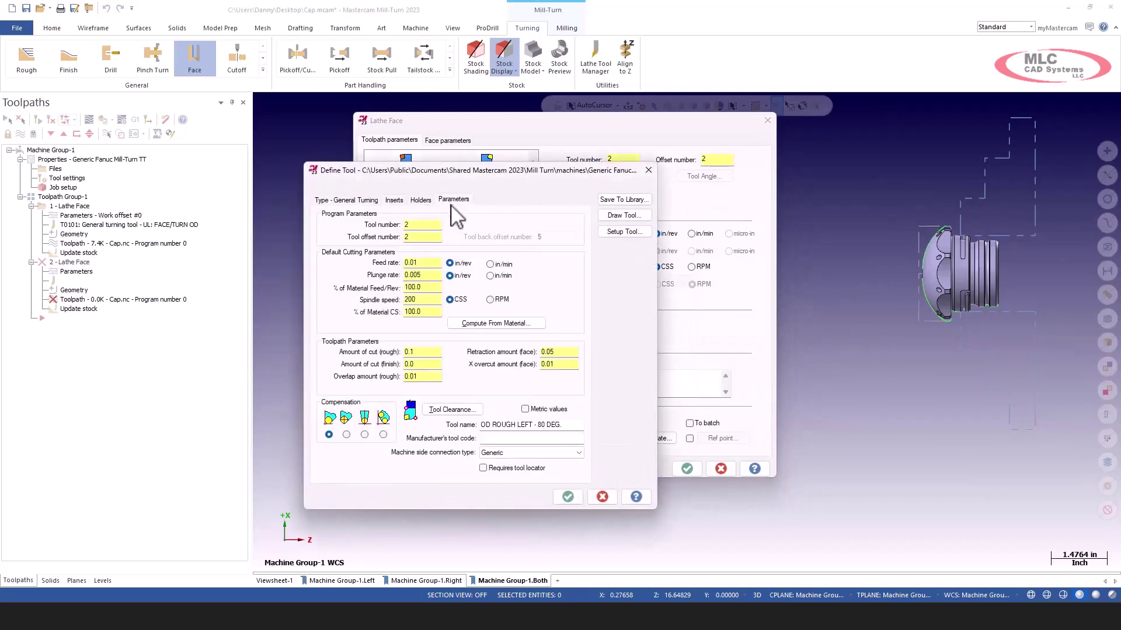
double_click(421, 225)
left_click_drag(563, 425, 477, 430)
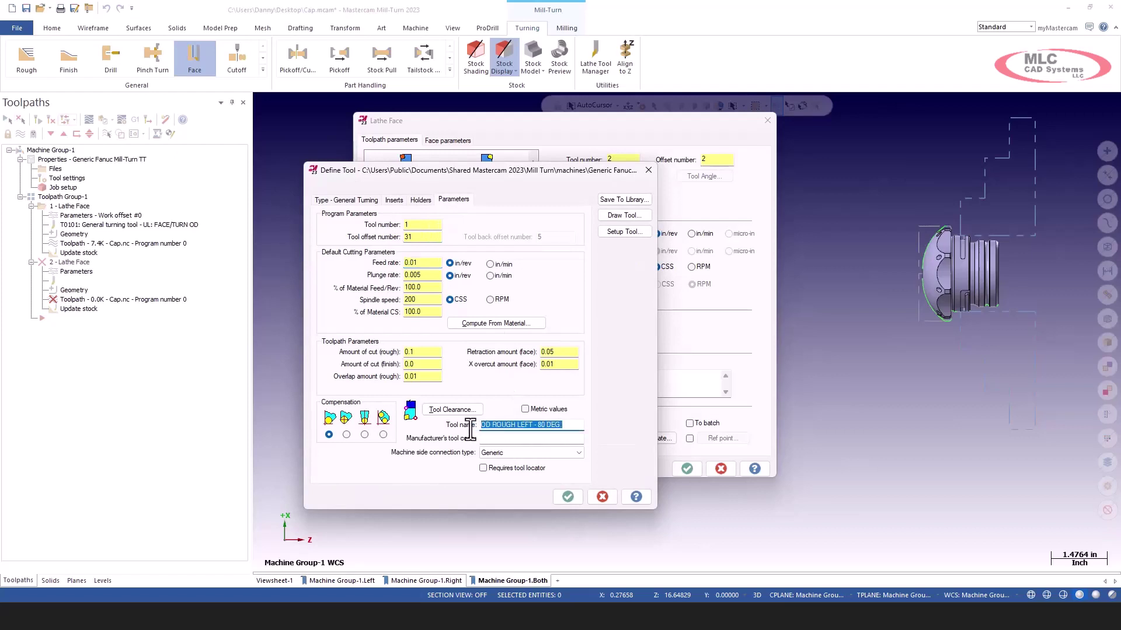
key("Delete")
left_click(568, 497)
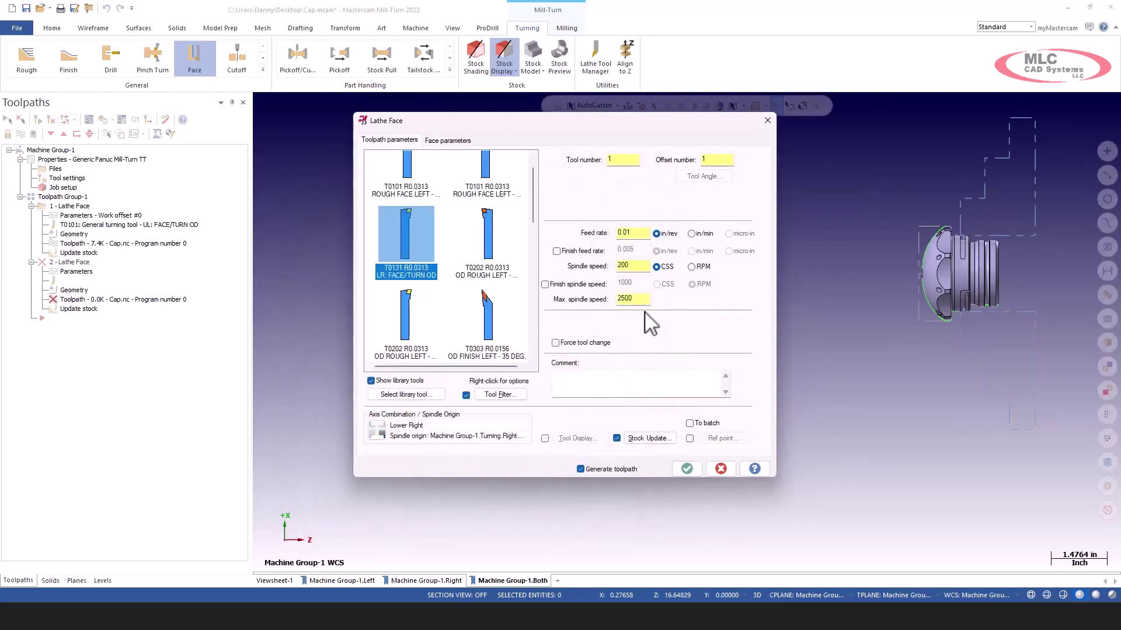
left_click(450, 141)
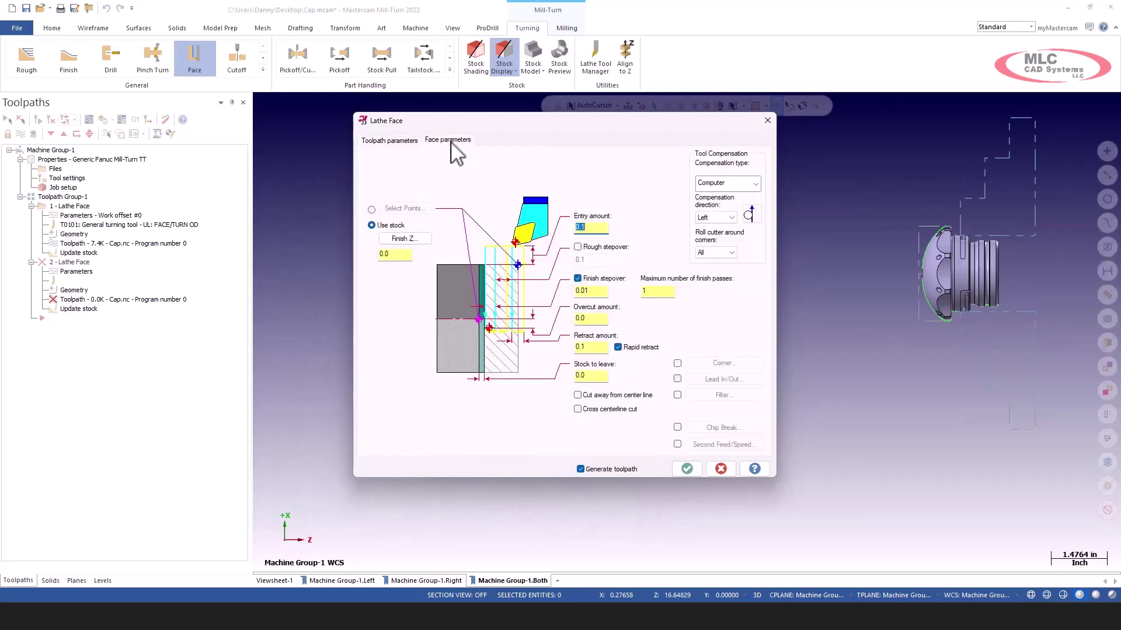
left_click(687, 466)
Step: Select all operations and load the LR and UL FACE/TURN OD tools on the machine through the Tool Setup Manager
scroll(552, 443, "down", 1)
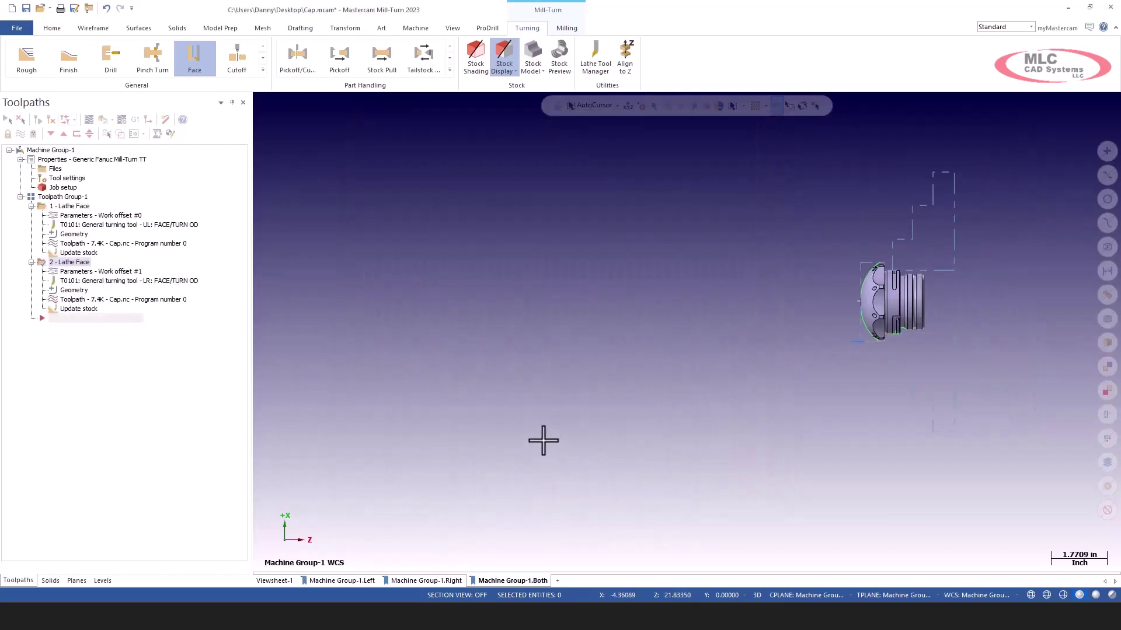
scroll(543, 440, "down", 3)
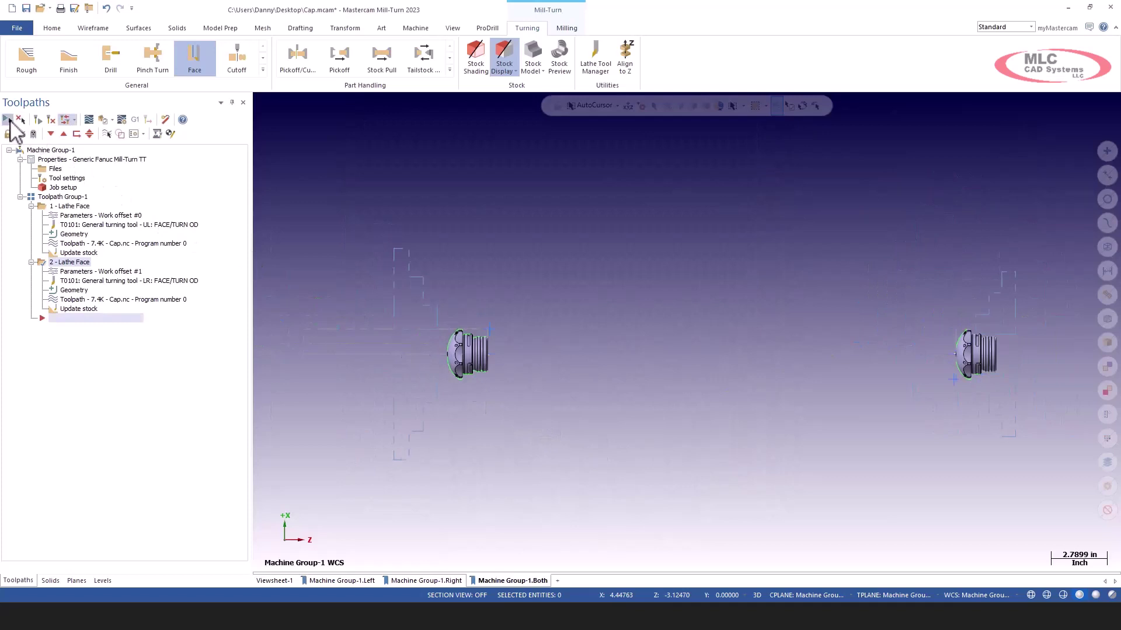
left_click(7, 120)
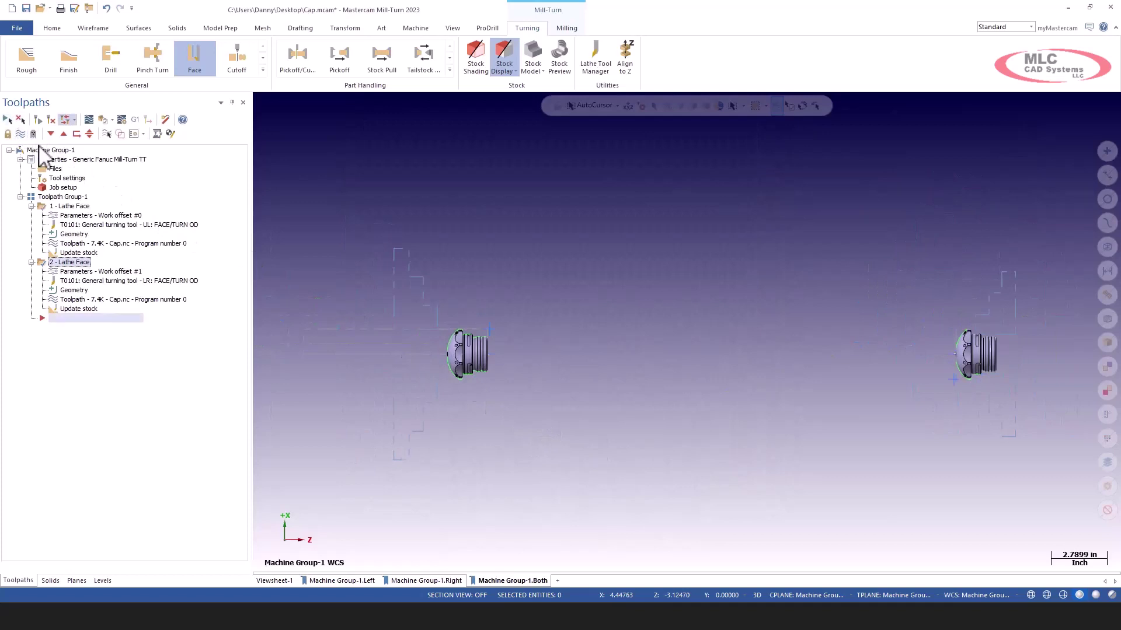
left_click(157, 135)
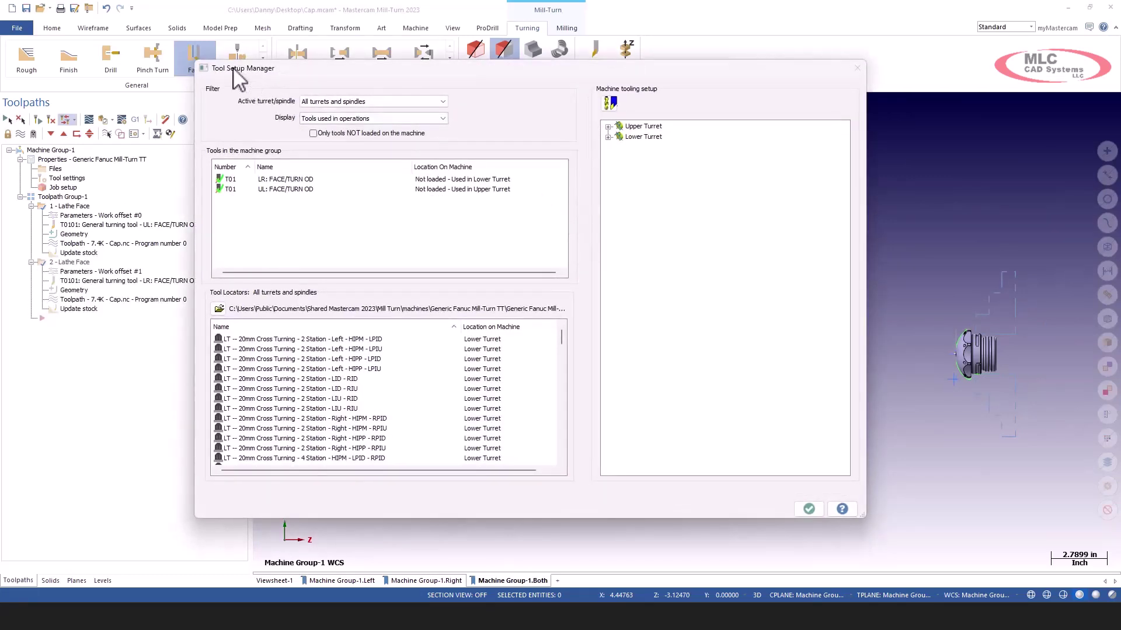
left_click(295, 180)
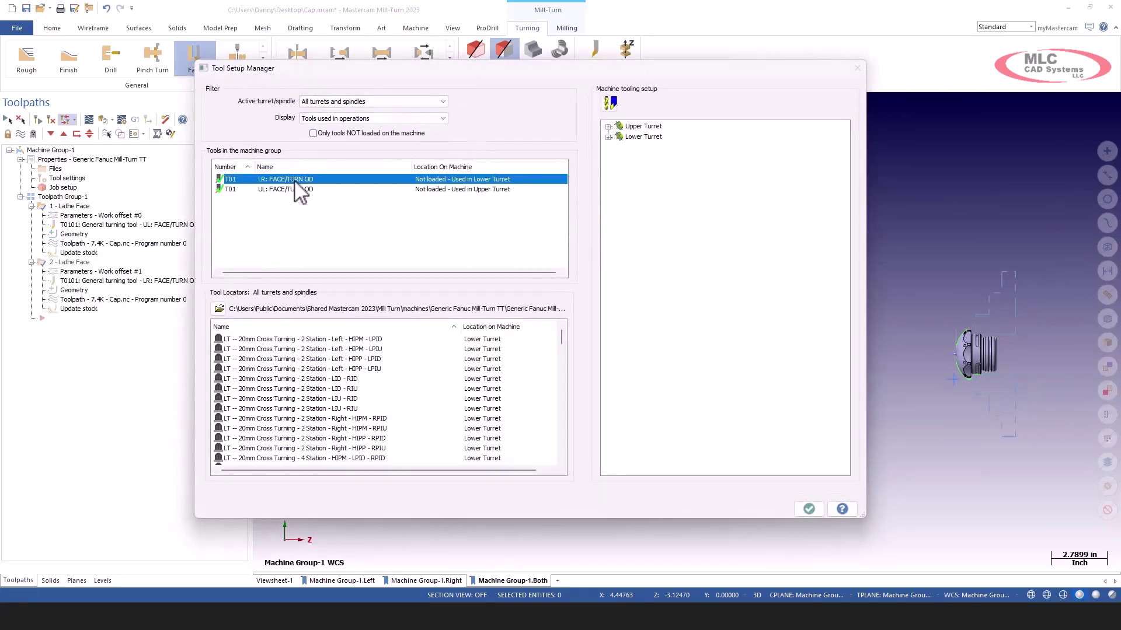
left_click(284, 190)
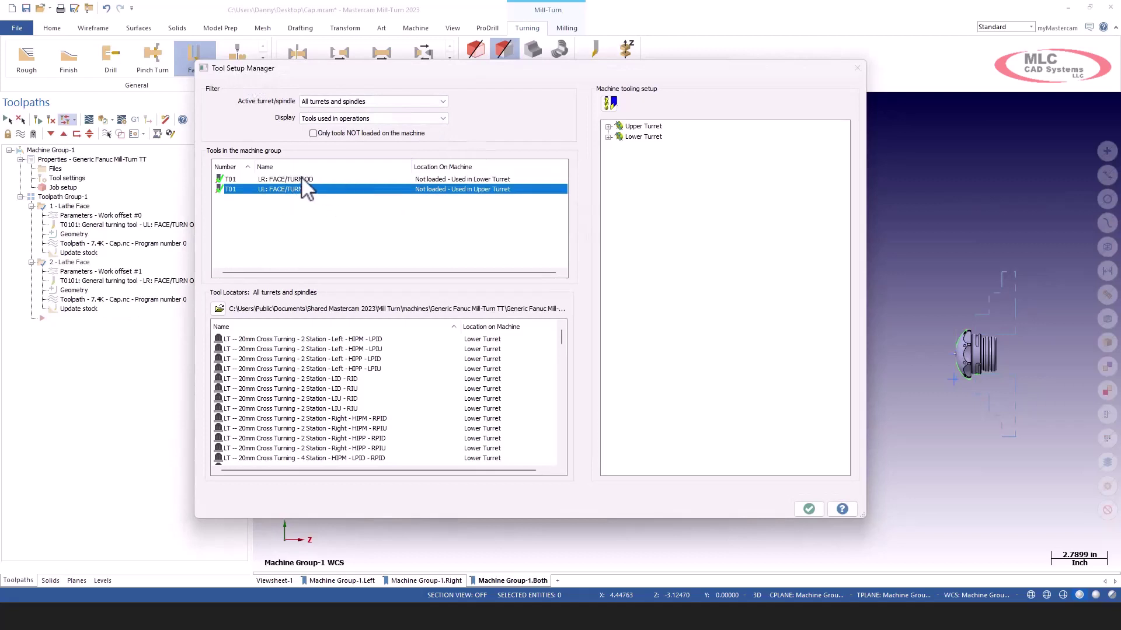
left_click(271, 180)
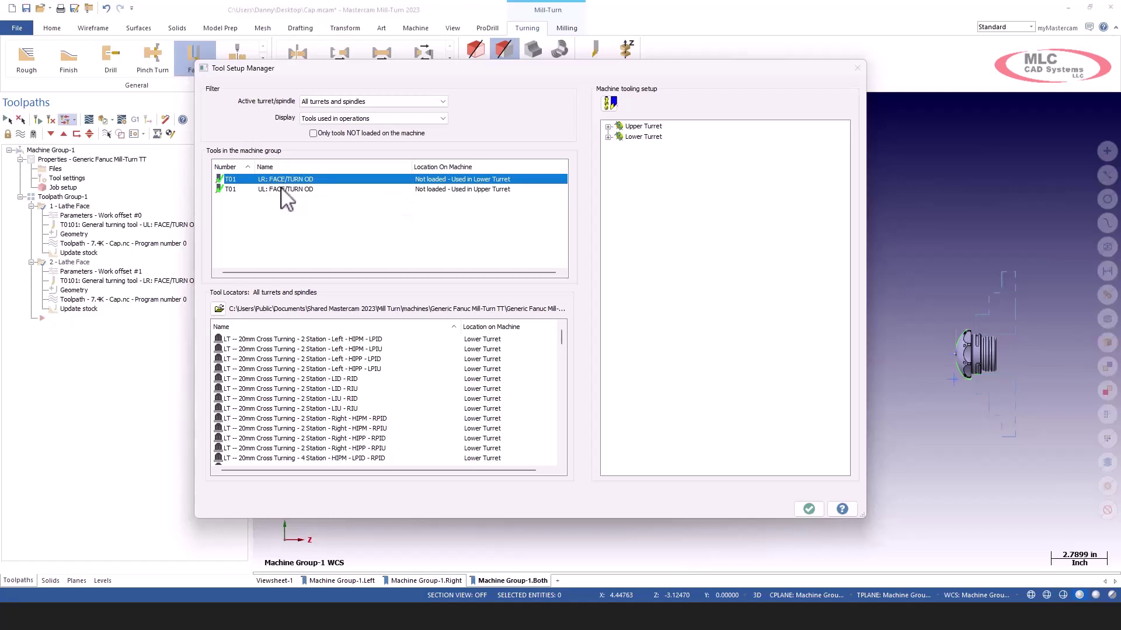
left_click(280, 189, "ctrl")
right_click(281, 190)
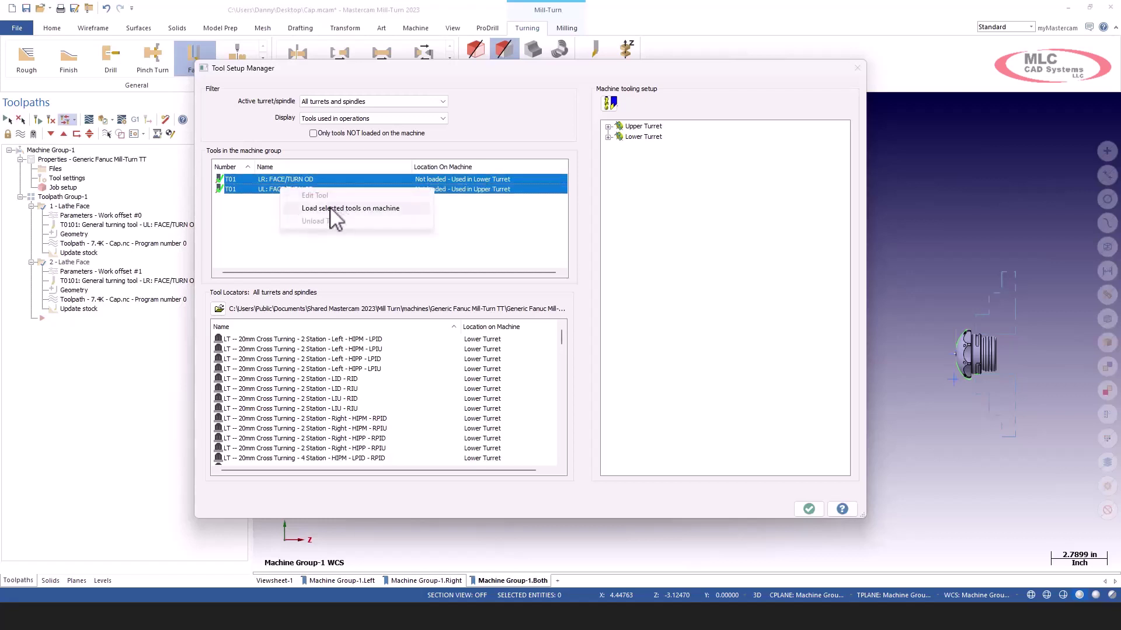
left_click(330, 208)
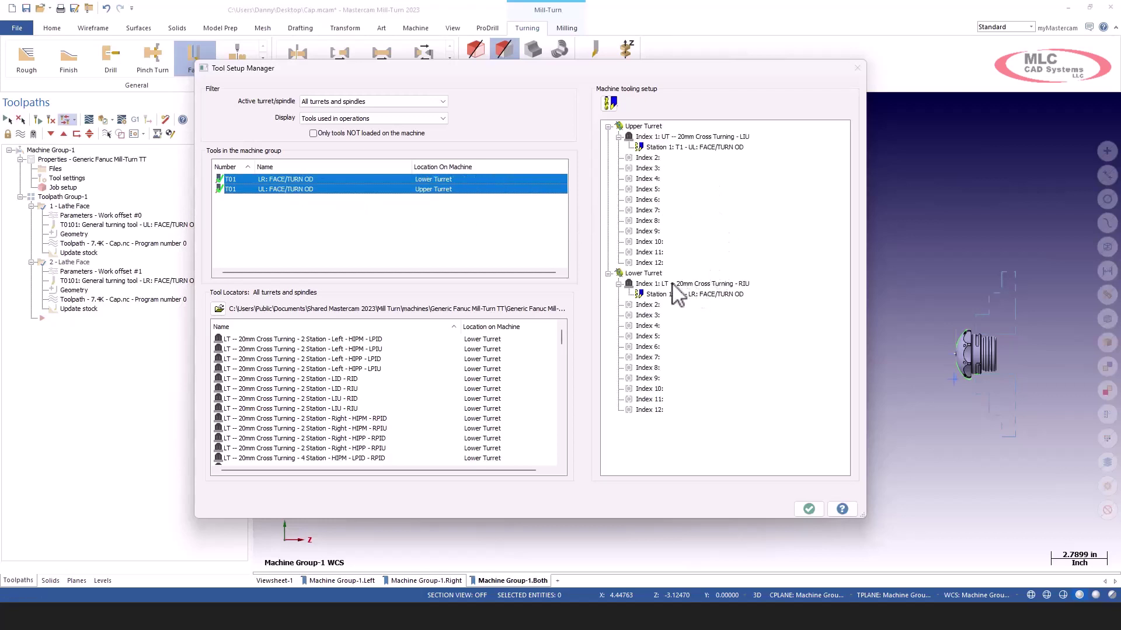
Step: View the lower turret's index 1 tool locator together with its LR: FACE/TURN OD tool, then return to the tool setup
right_click(651, 283)
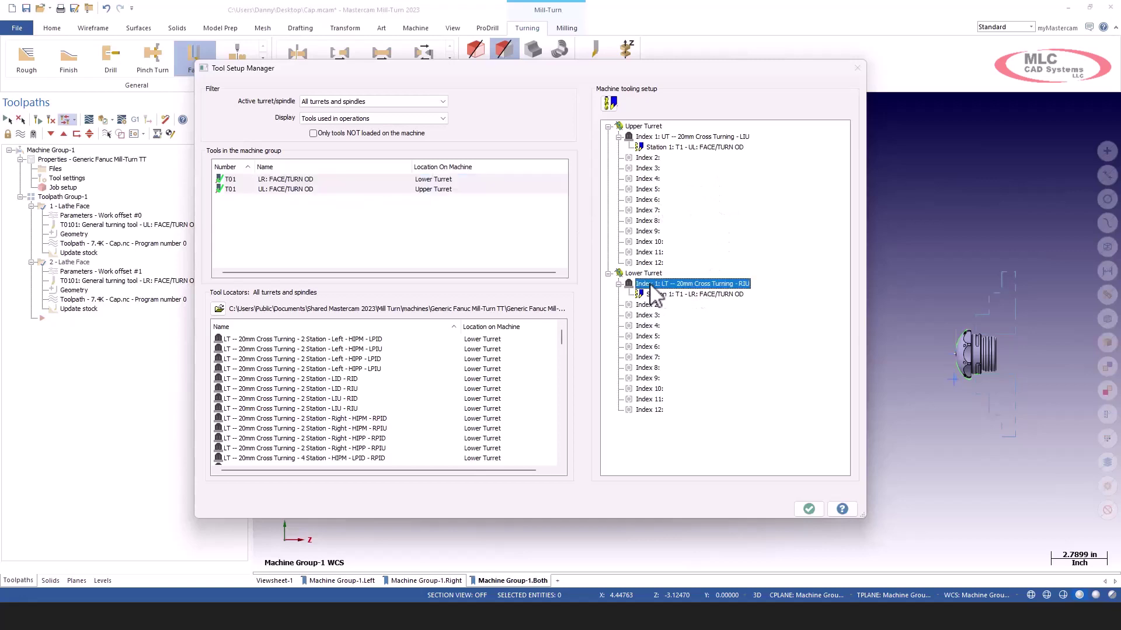
left_click(713, 392)
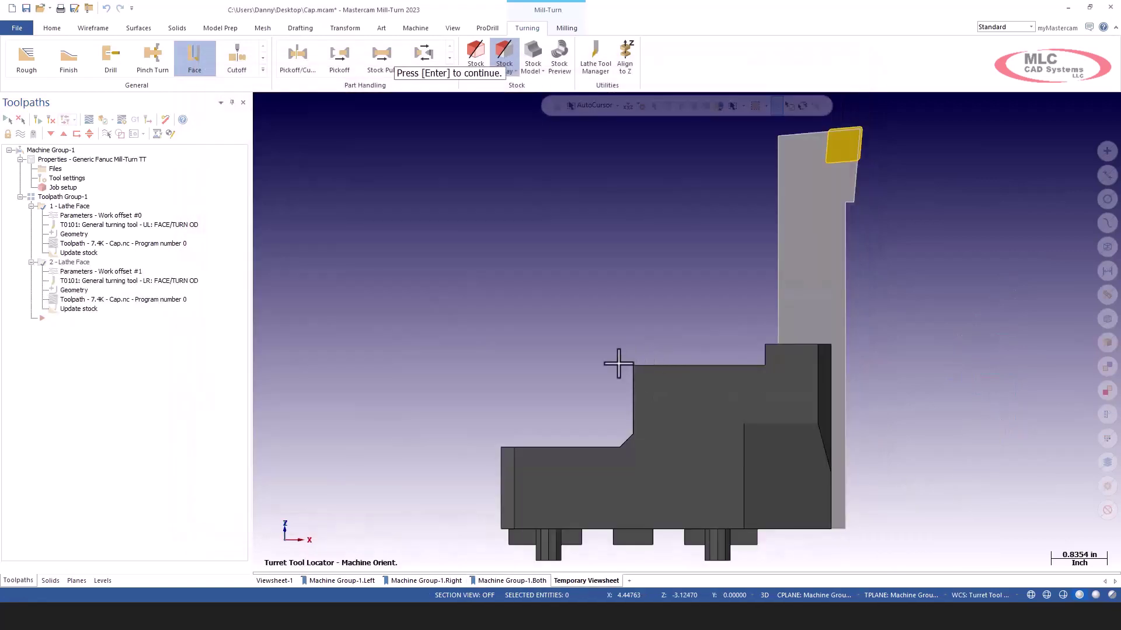
middle_click_drag(618, 364, 564, 316)
key("Return")
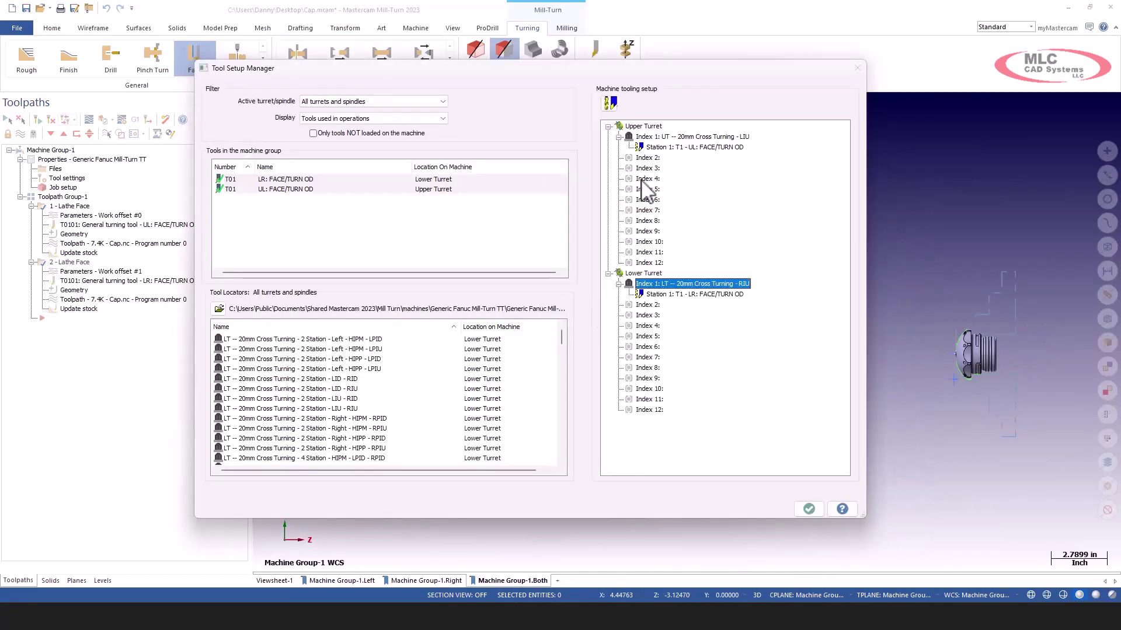
Step: View the upper turret's index 1 tool locator together with its UL: FACE/TURN OD tool
right_click(655, 137)
left_click(709, 246)
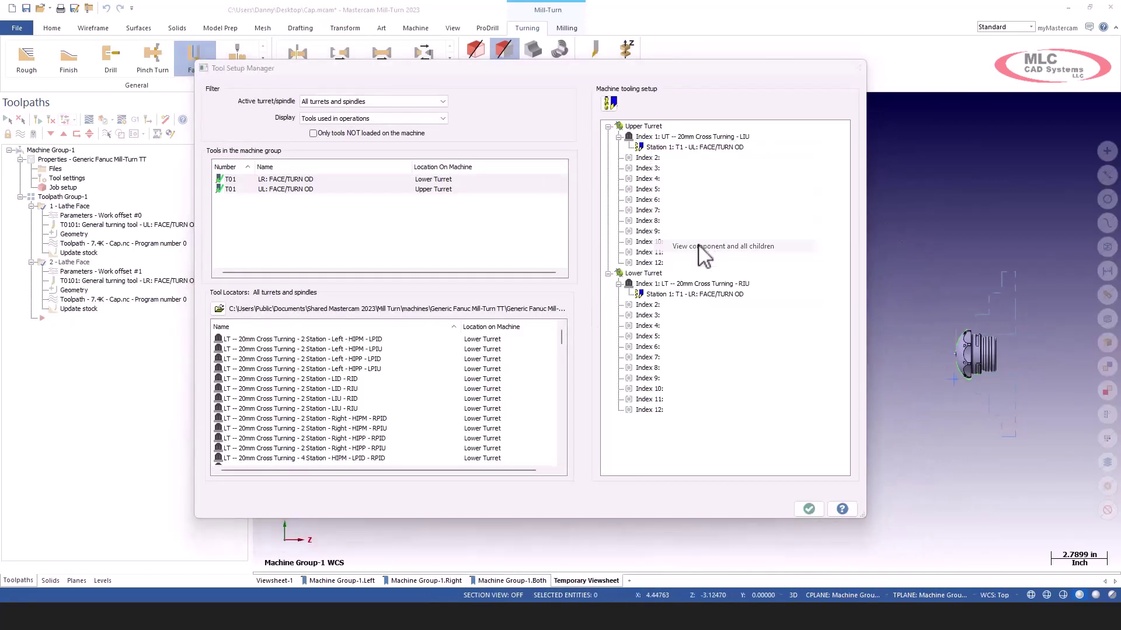
middle_click_drag(618, 292, 528, 243)
scroll(531, 245, "up", 3)
key("Return")
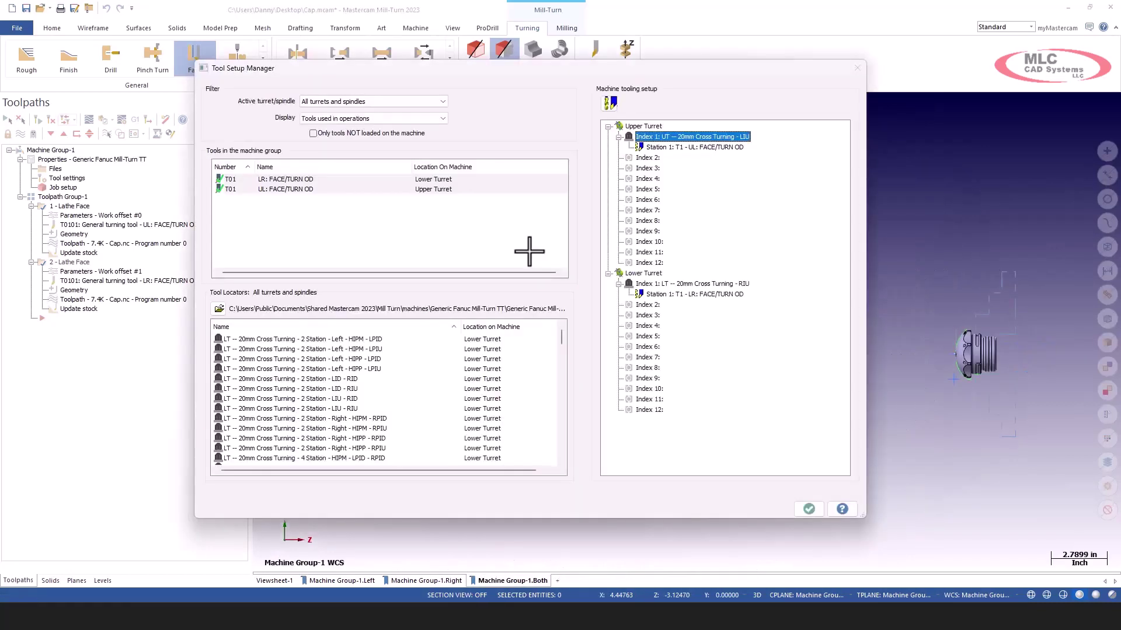
Step: View the whole upper turret with all its components to inspect the mounted tool's orientation, and accept the tool setup
right_click(652, 137)
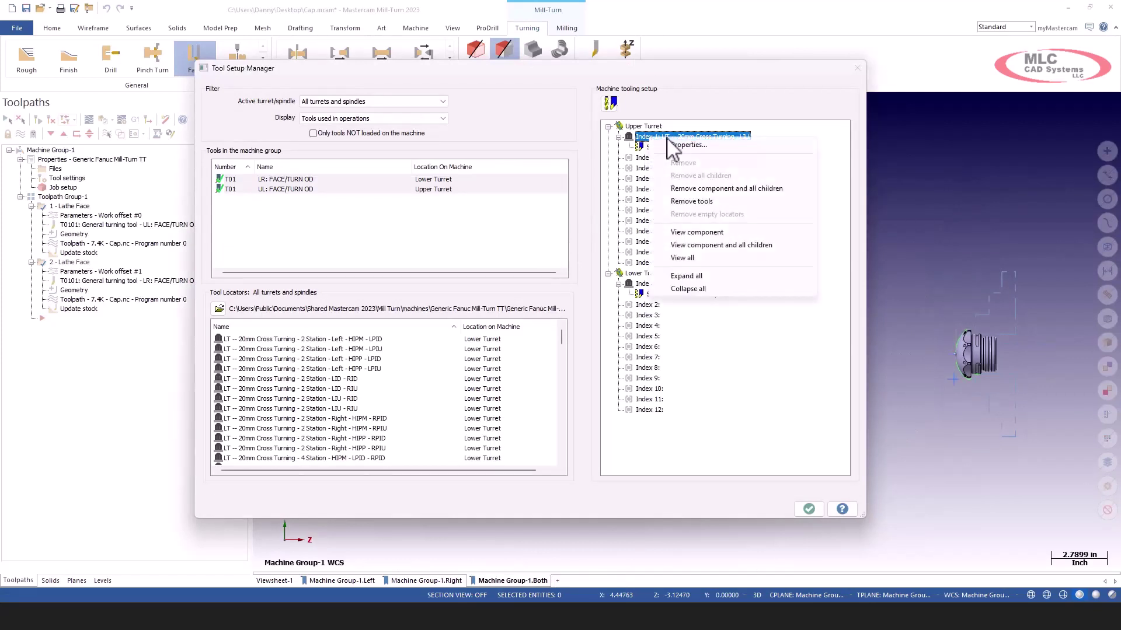
right_click(642, 126)
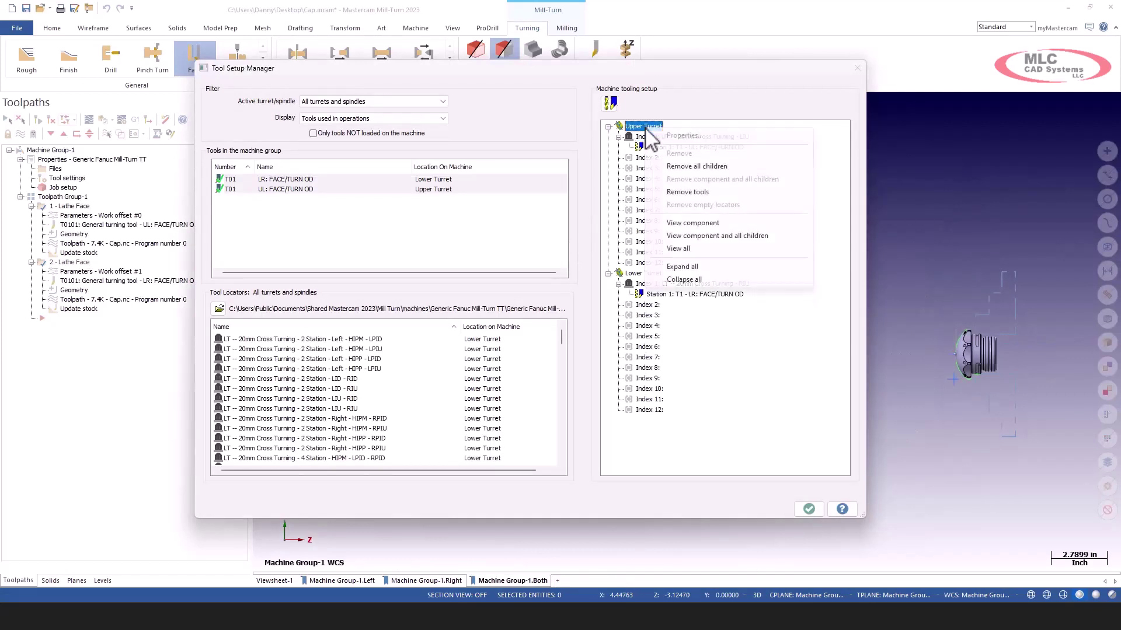
left_click(694, 236)
middle_click_drag(590, 261, 450, 368)
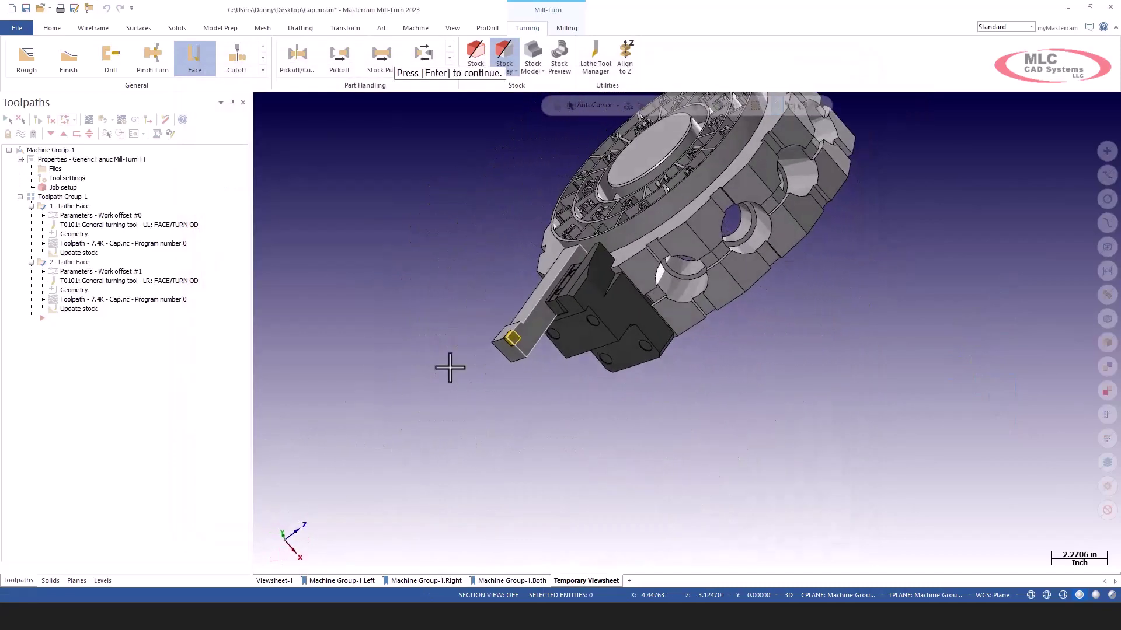
middle_click_drag(572, 300, 763, 278)
scroll(468, 282, "up", 5)
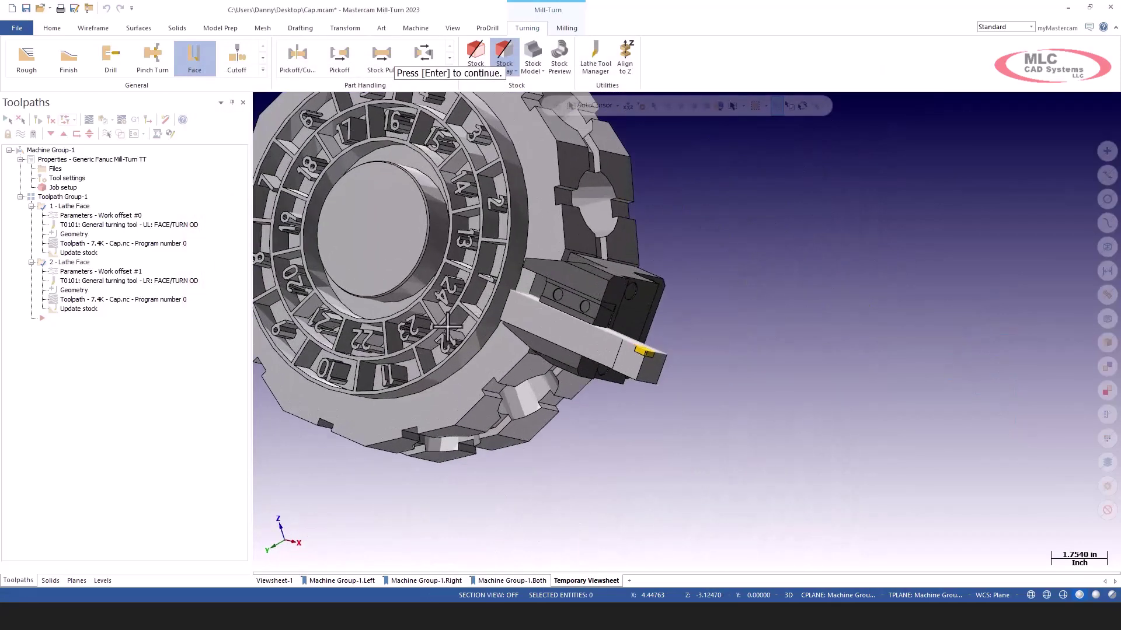
scroll(468, 282, "down", 5)
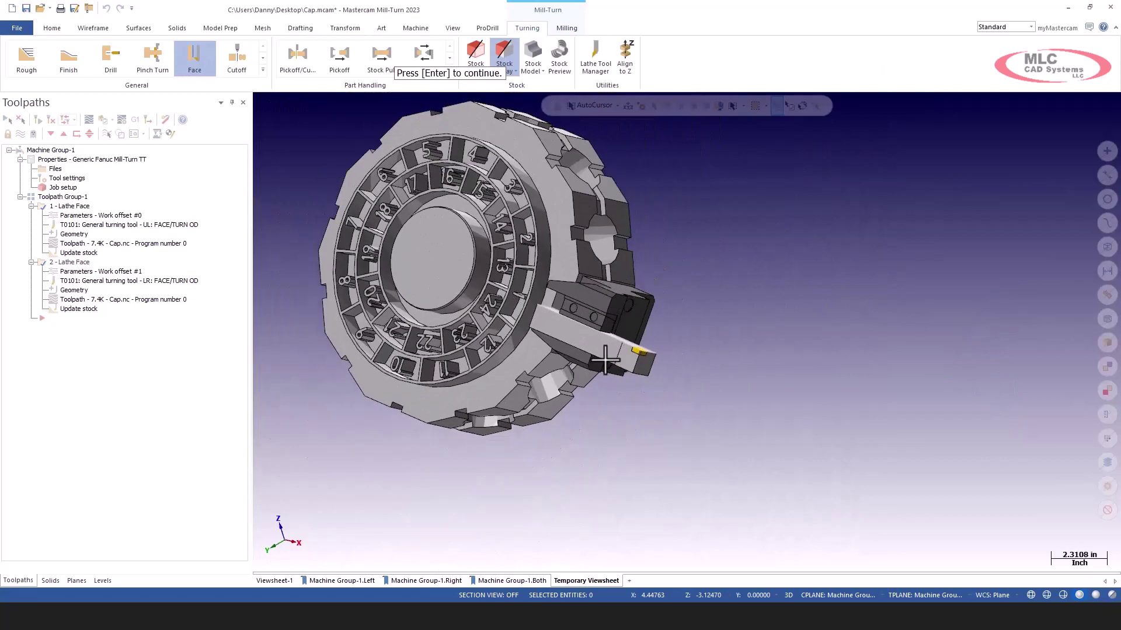
key("Return")
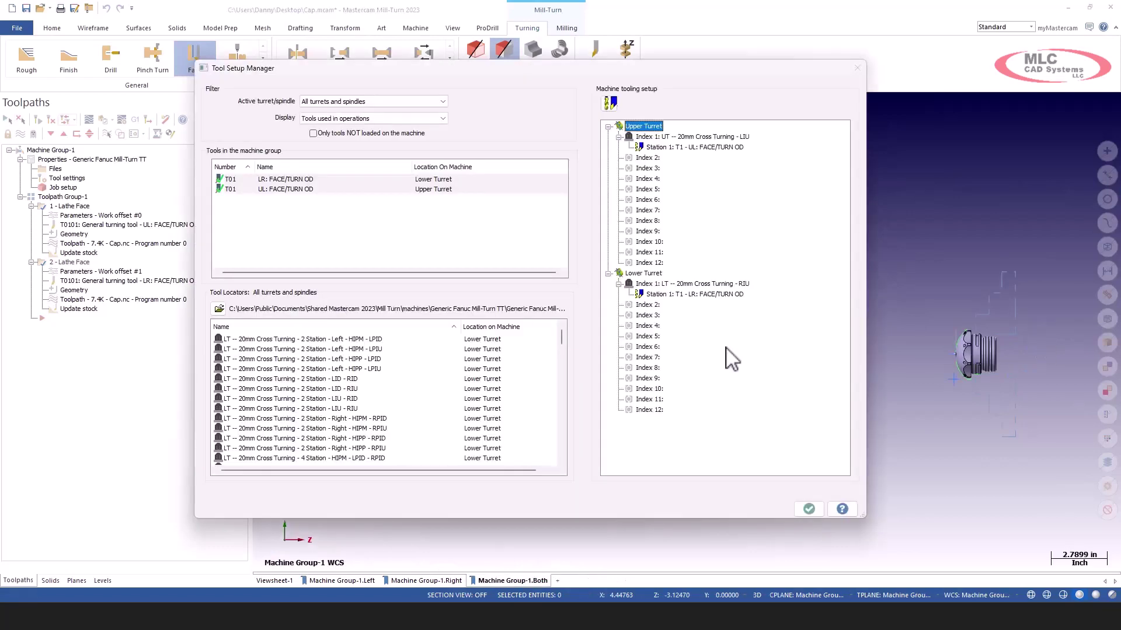
left_click(808, 509)
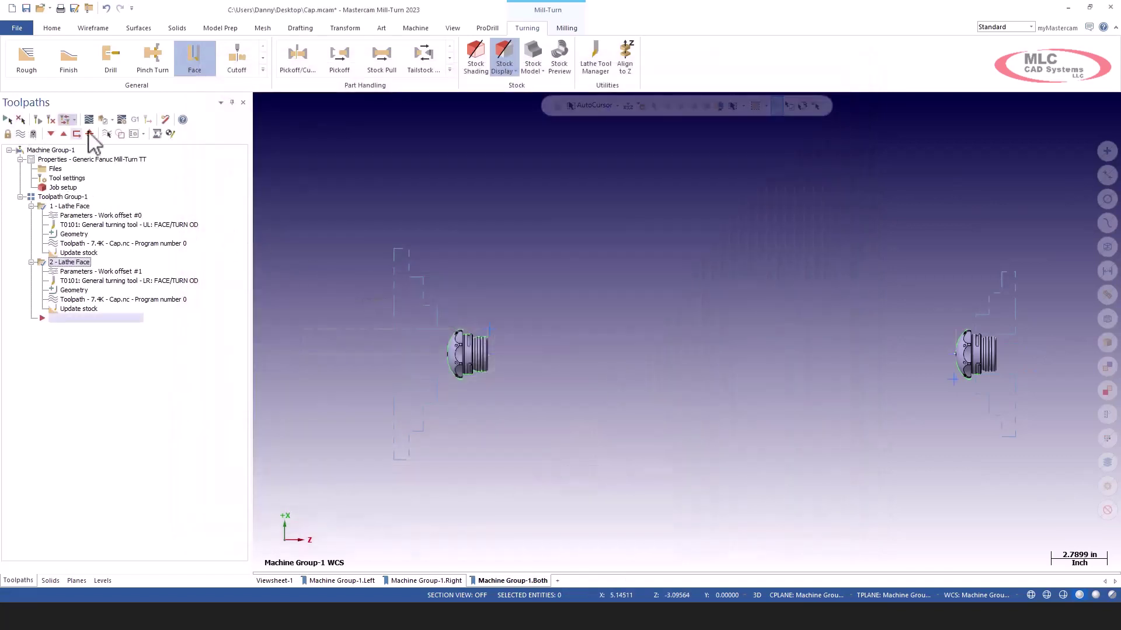
Step: Send both face operations to Mastercam Code Expert and launch the machine simulation in a maximized window
left_click(135, 119)
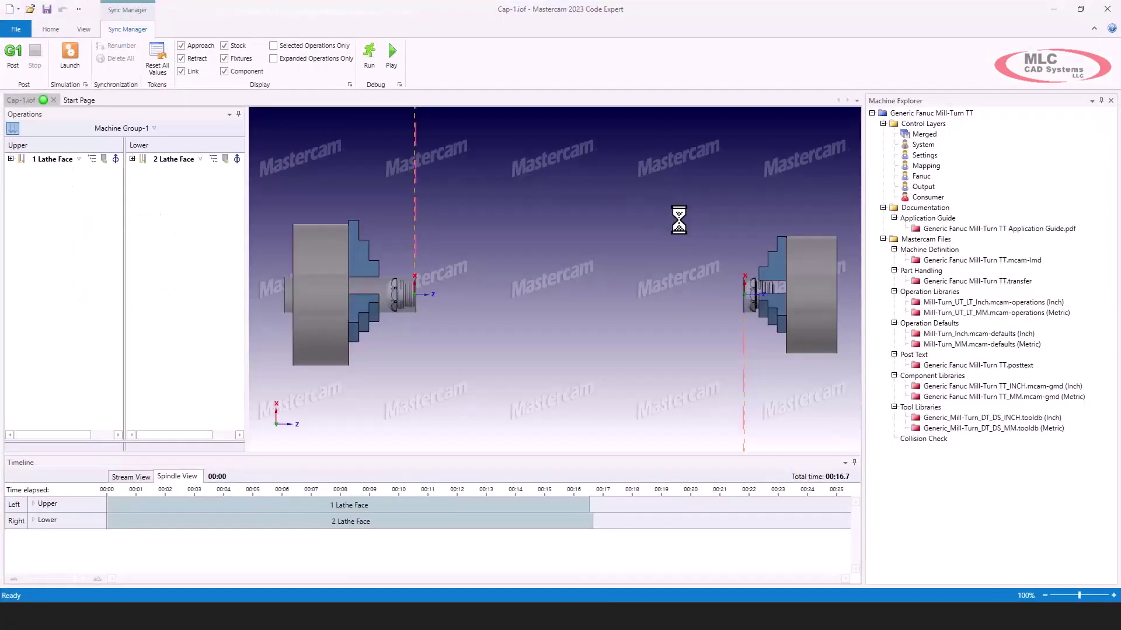
left_click(71, 58)
left_click(653, 570)
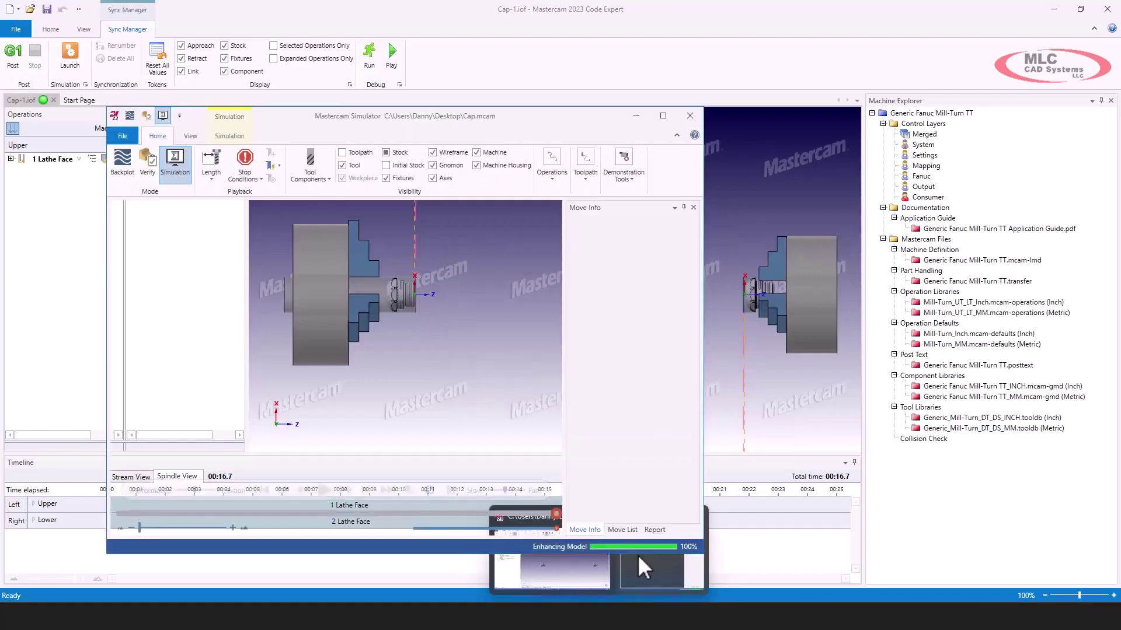
left_click(663, 115)
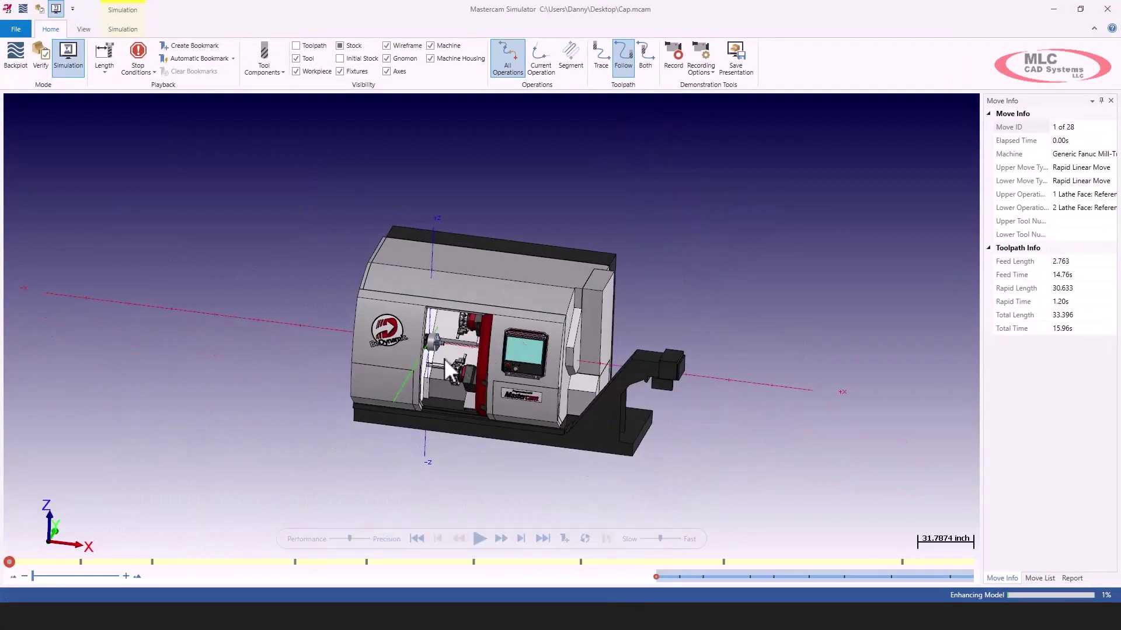
Step: Hide the machine housing, axes, gnomon, wireframe and workpiece in the simulation, and show the stock as opaque
scroll(447, 338, "up", 5)
left_click(431, 59)
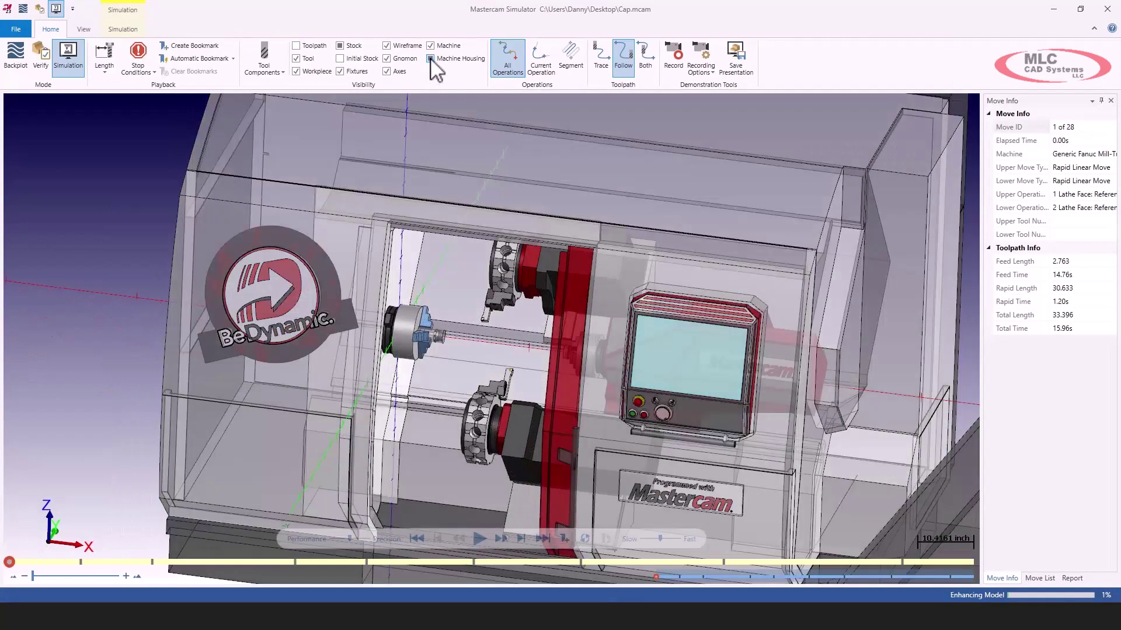
left_click(386, 71)
left_click(386, 58)
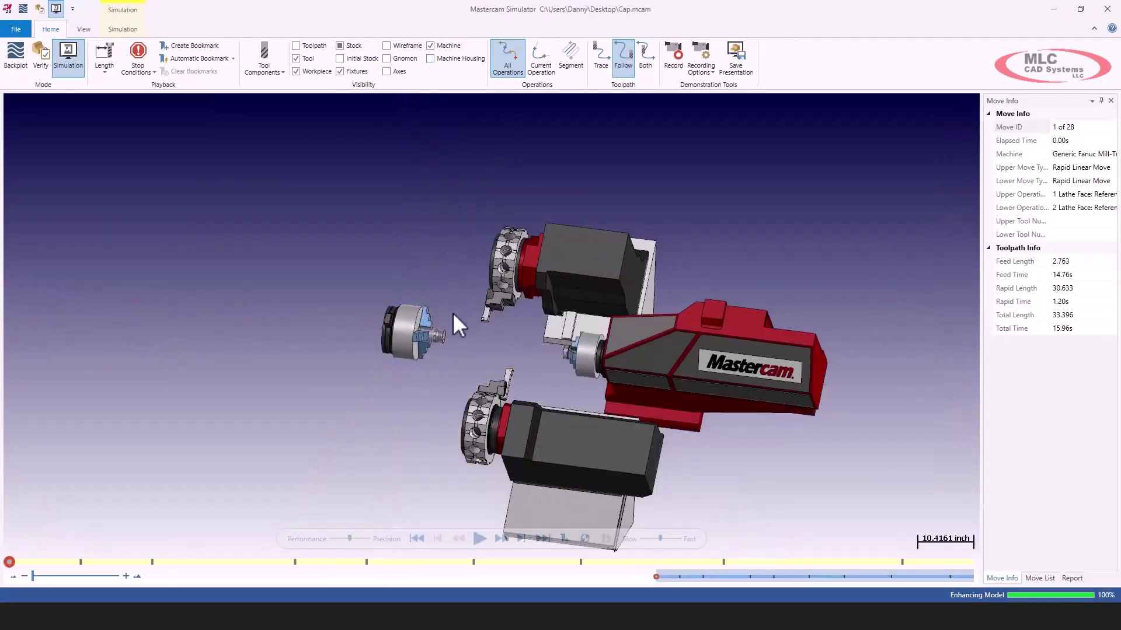
scroll(453, 314, "up", 3)
left_click(296, 71)
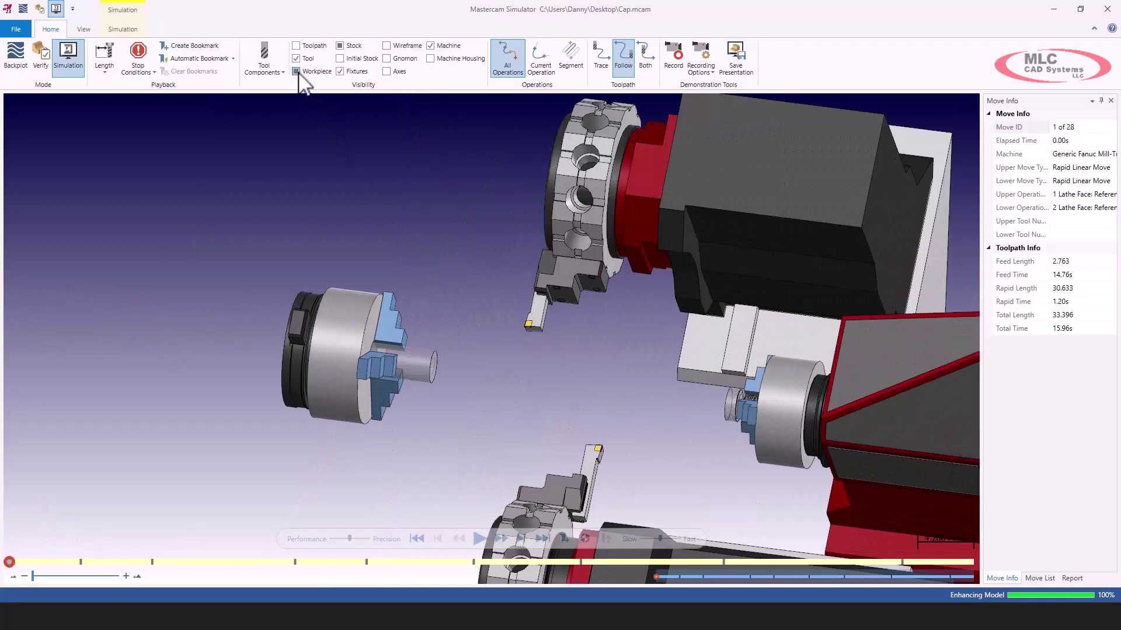
left_click(344, 47)
left_click(344, 47)
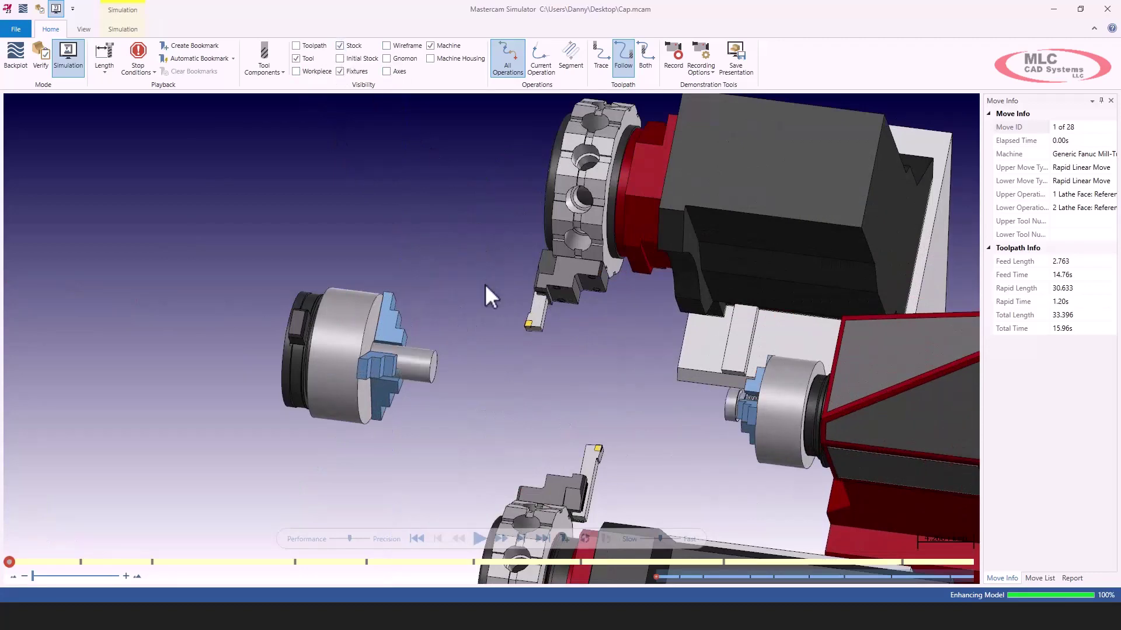
Step: Examine the stock on both spindles, play the simulation of both face operations, and close the simulator and Code Expert
scroll(770, 415, "up", 5)
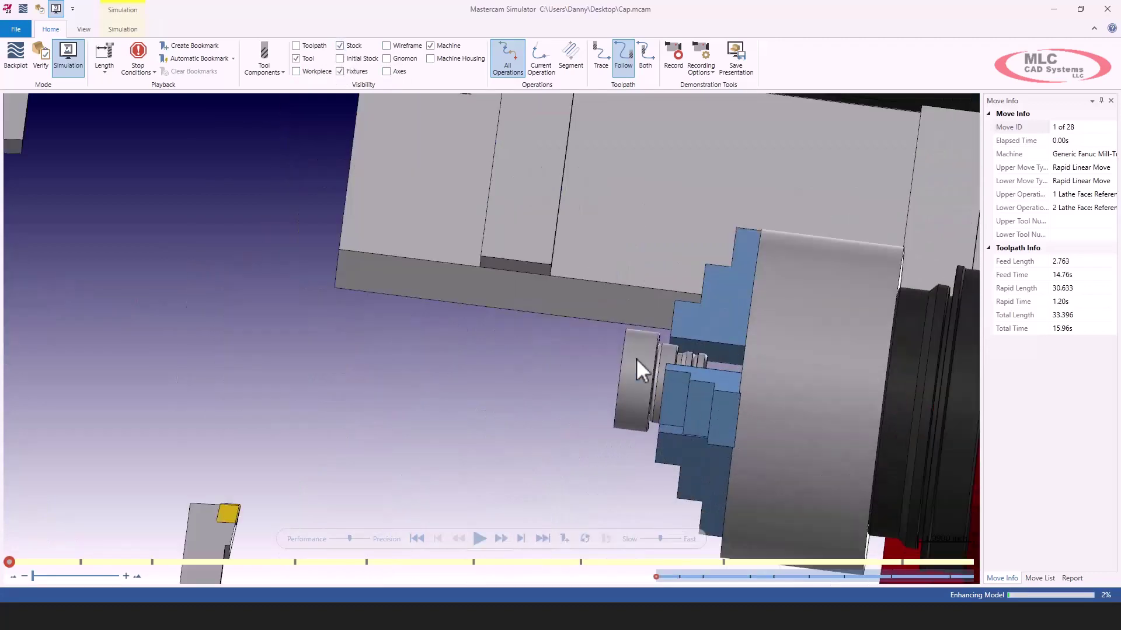
scroll(642, 374, "down", 3)
scroll(642, 383, "down", 3)
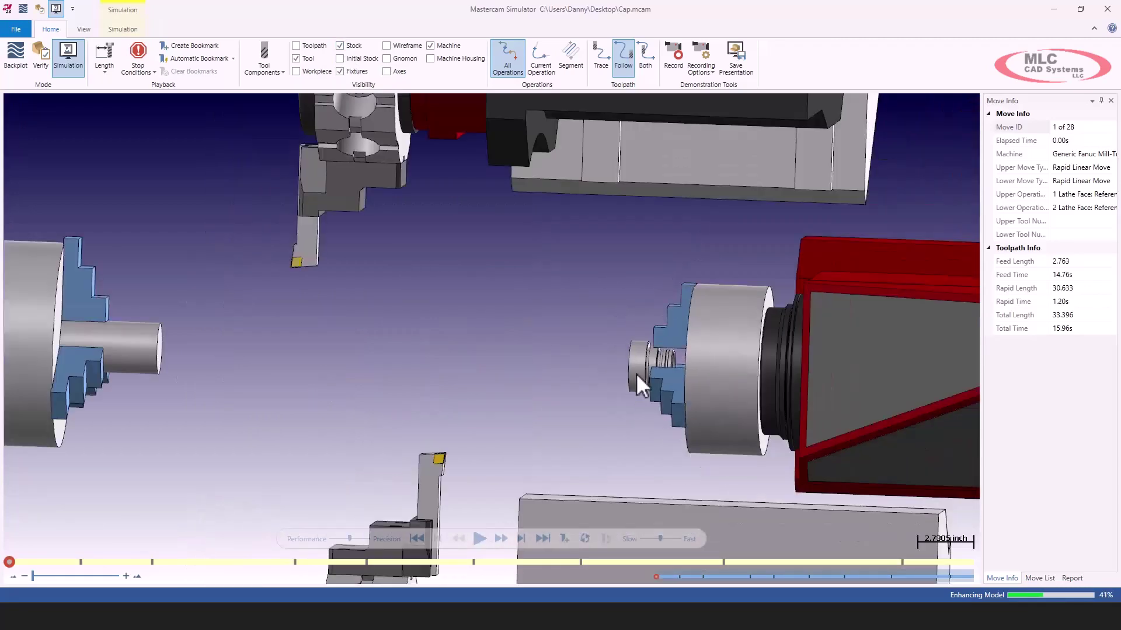
middle_click_drag(251, 368, 174, 333)
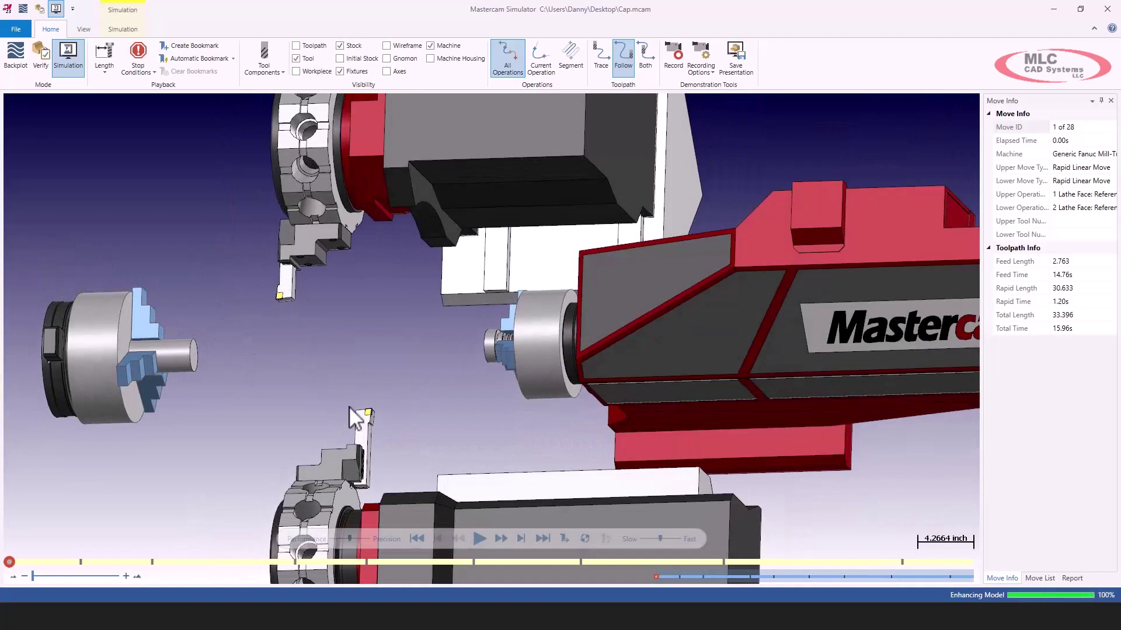
mouse_move(349, 407)
middle_mouse_down()
mouse_move(392, 438)
mouse_move(358, 421)
middle_mouse_up()
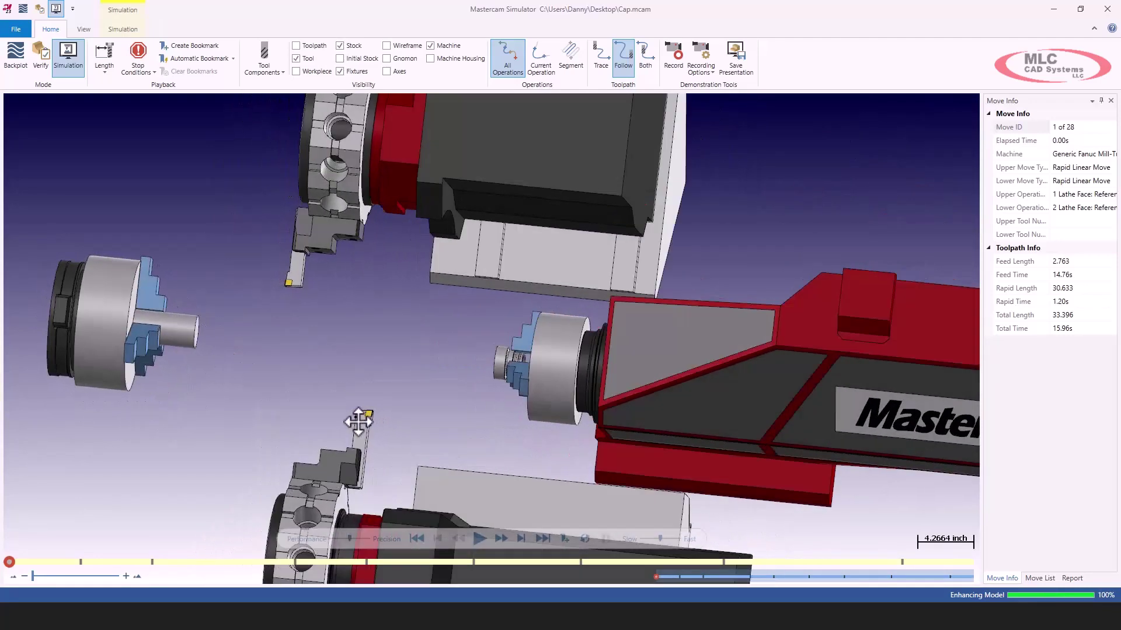
left_click(478, 538)
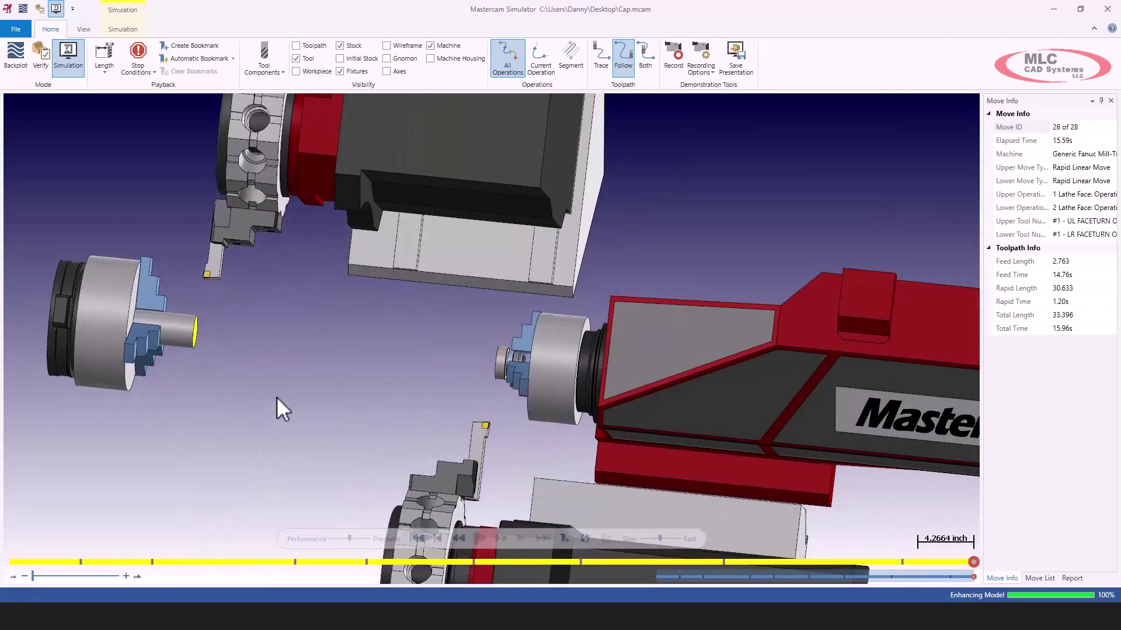
scroll(369, 345, "down", 2)
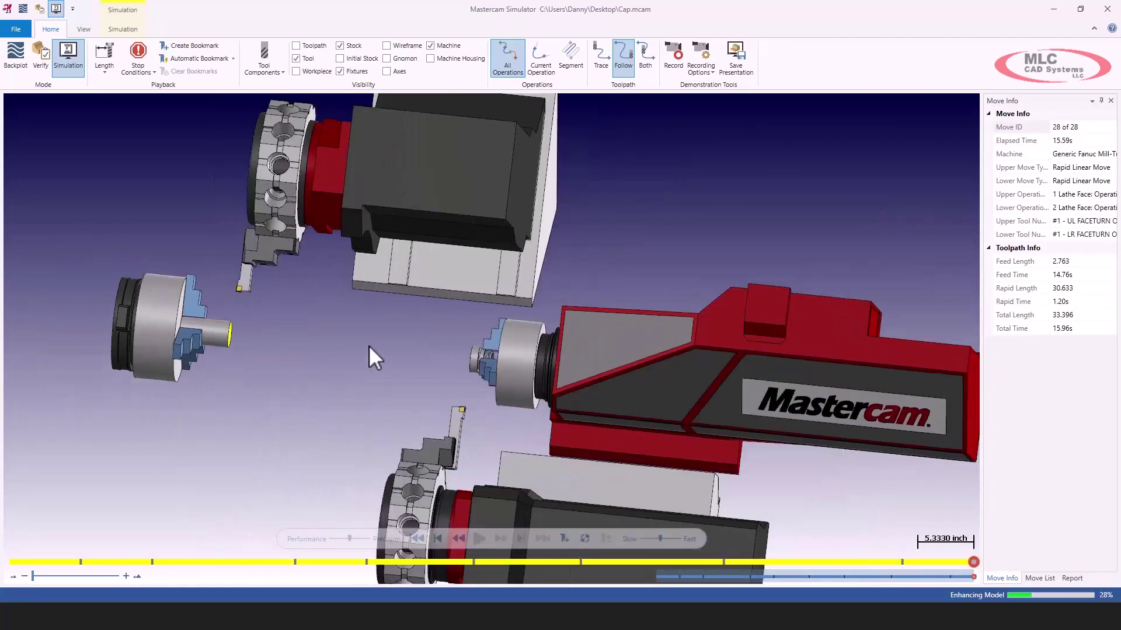
middle_click_drag(384, 347, 391, 357)
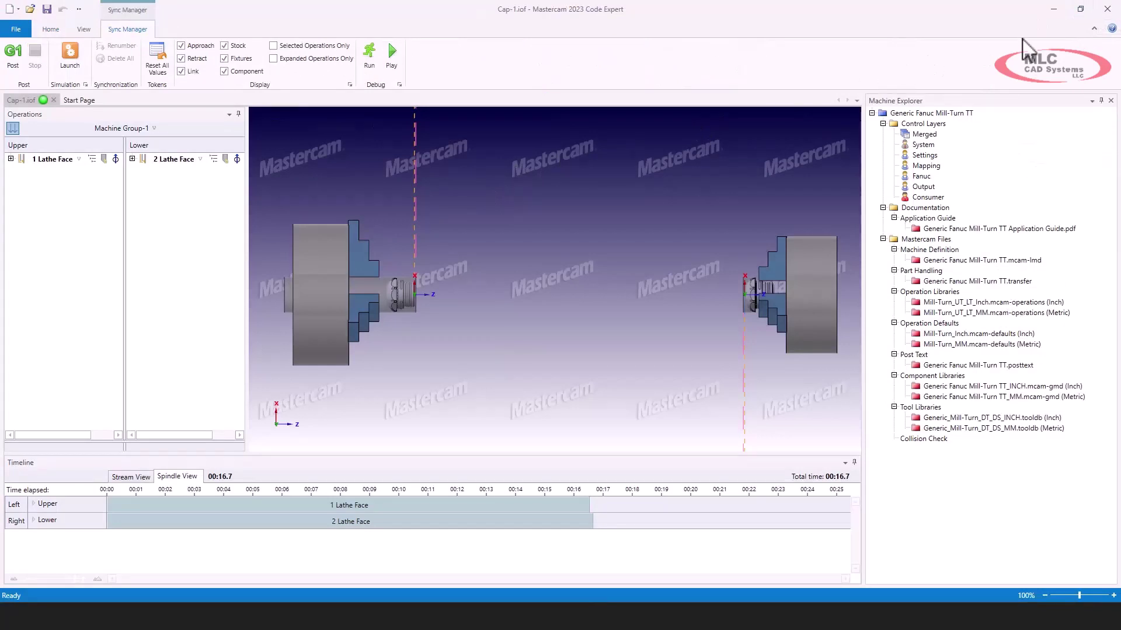
left_click(1108, 9)
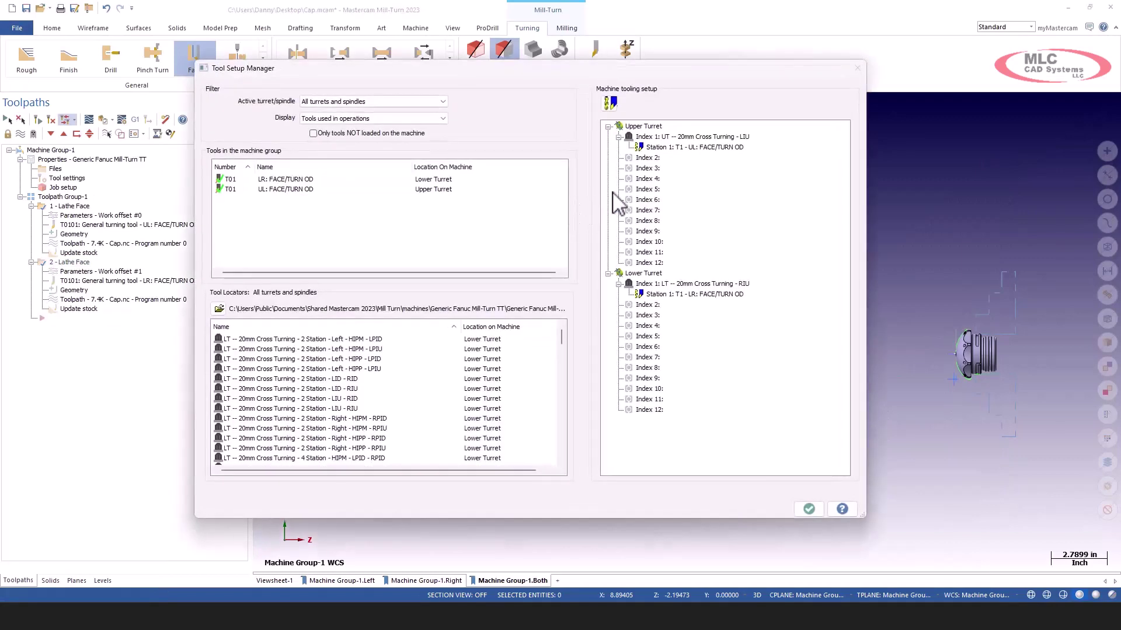
Step: Set the projection length of the UL: FACE/TURN OD tool at upper turret index 1 to -1.5 in
left_click(667, 148)
right_click(664, 150)
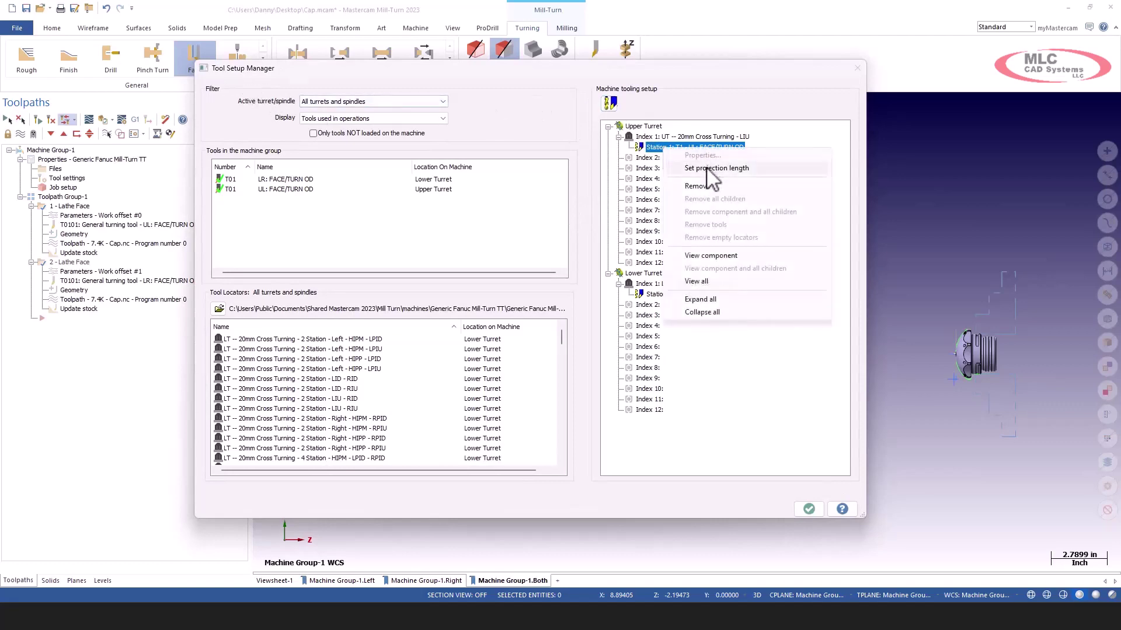
left_click(708, 169)
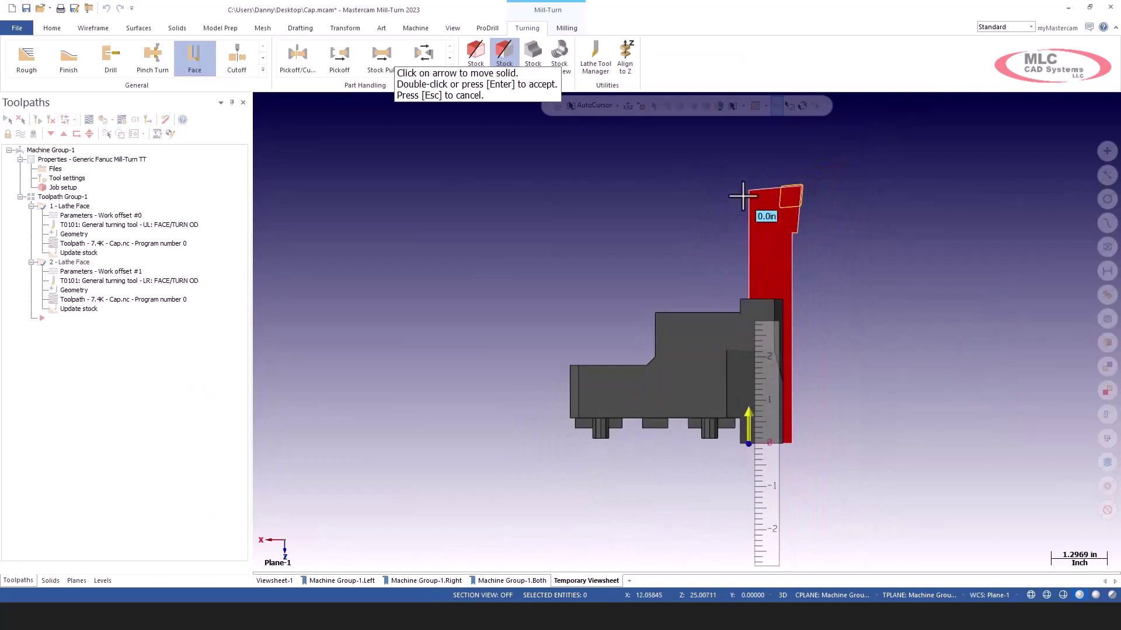
left_click(748, 435)
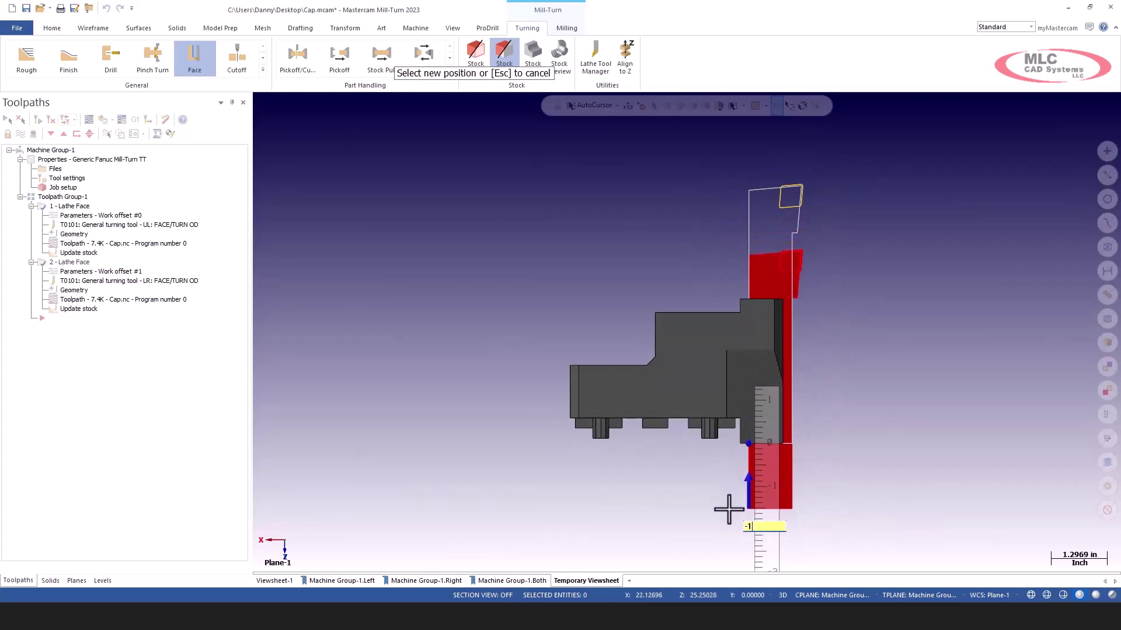
key("Return")
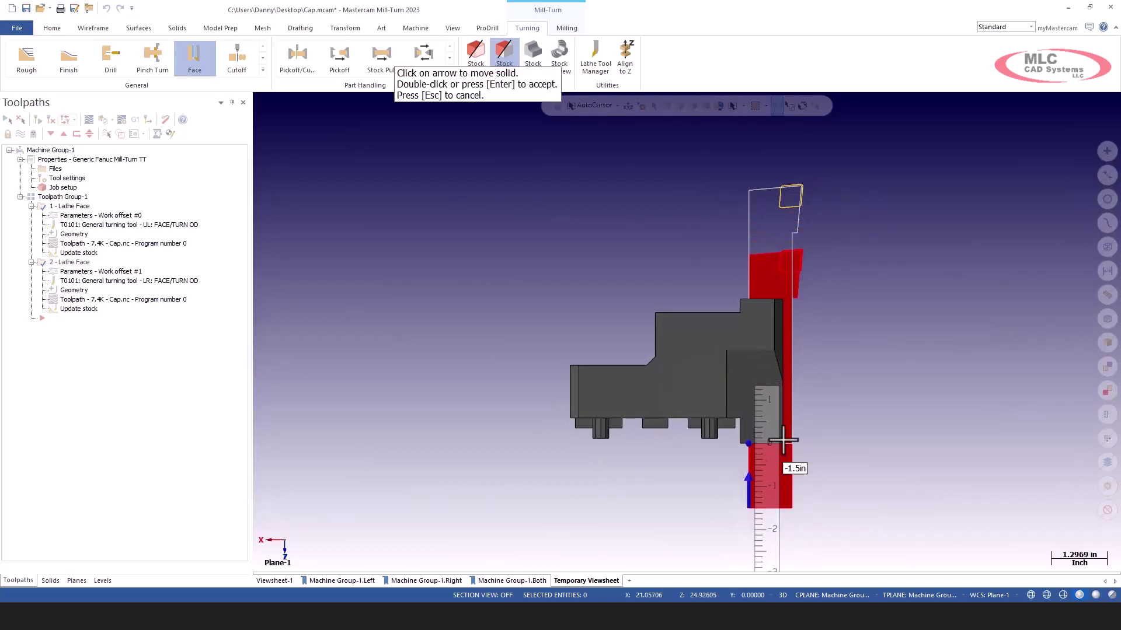
key("Return")
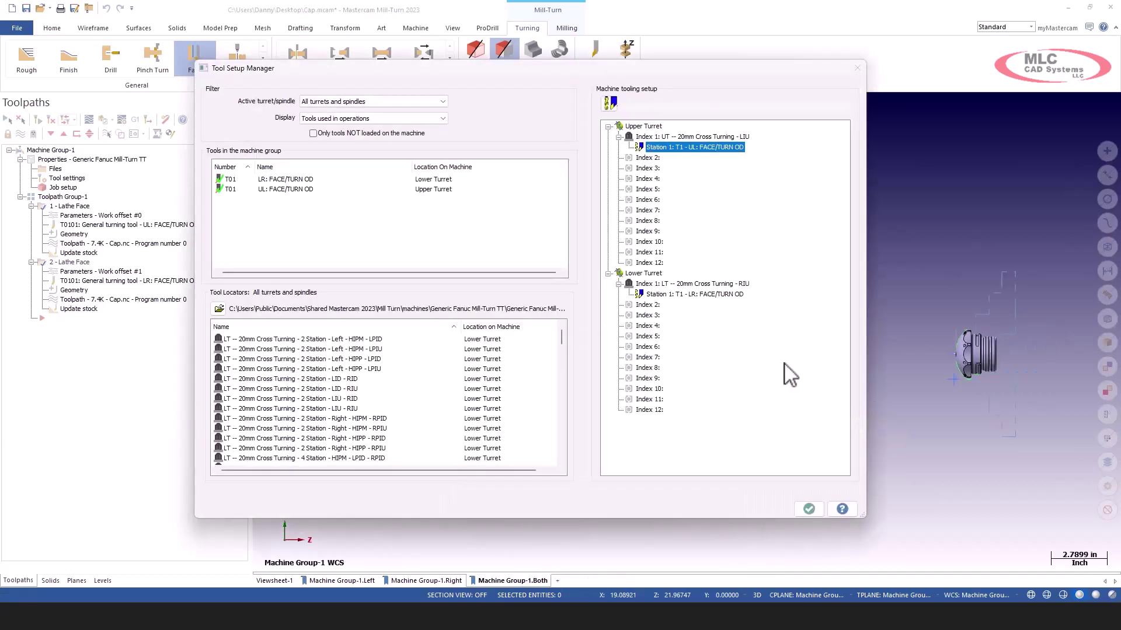
Step: Set the projection length of the LR: FACE/TURN OD tool at lower turret index 1 to -1.5 in
left_click(672, 295)
right_click(671, 295)
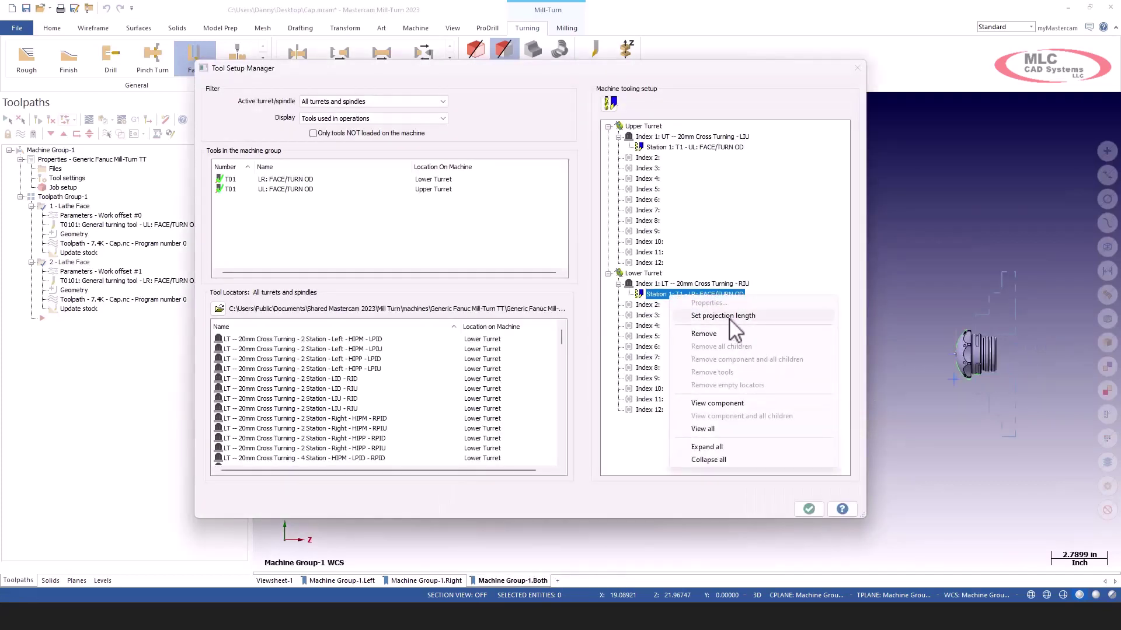
left_click(730, 316)
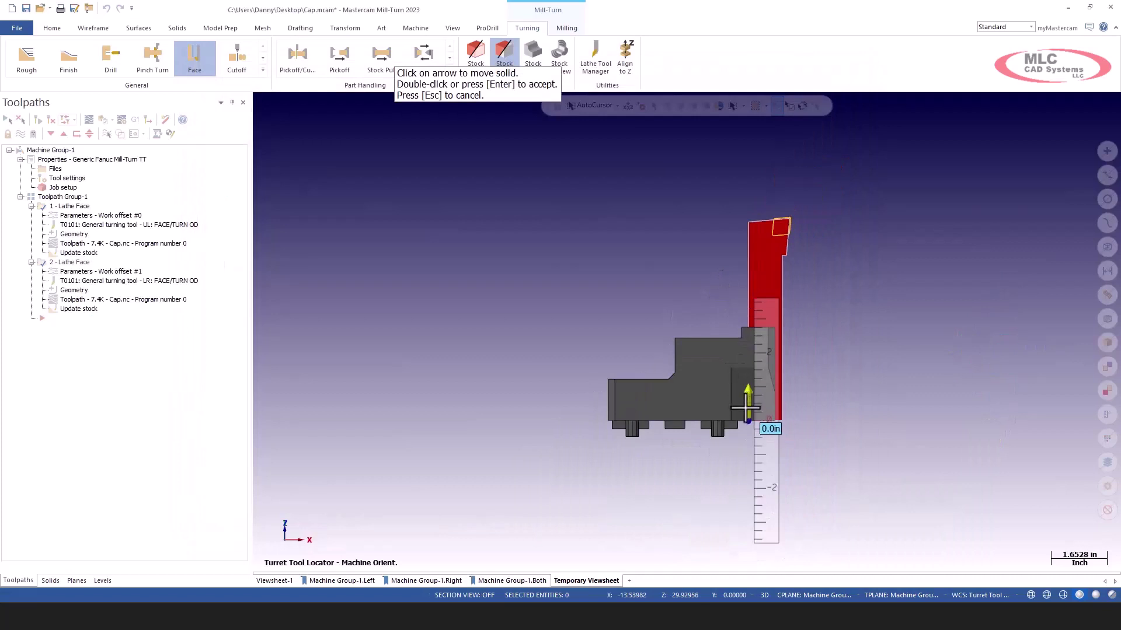
left_click(748, 401)
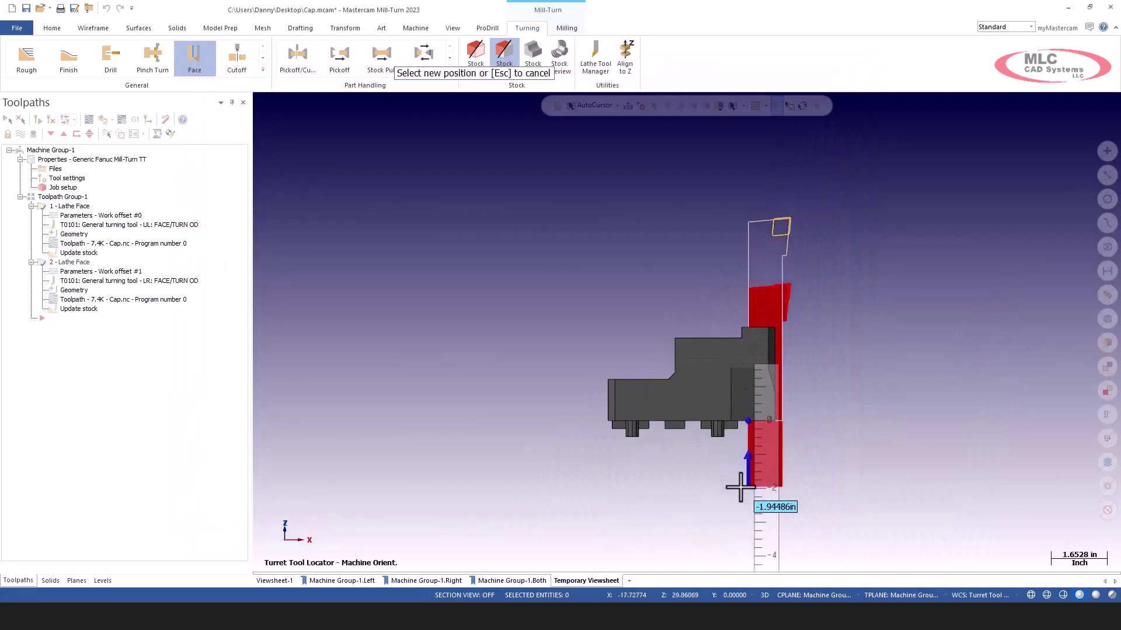
key("Tab")
type("-1.5")
key("Return")
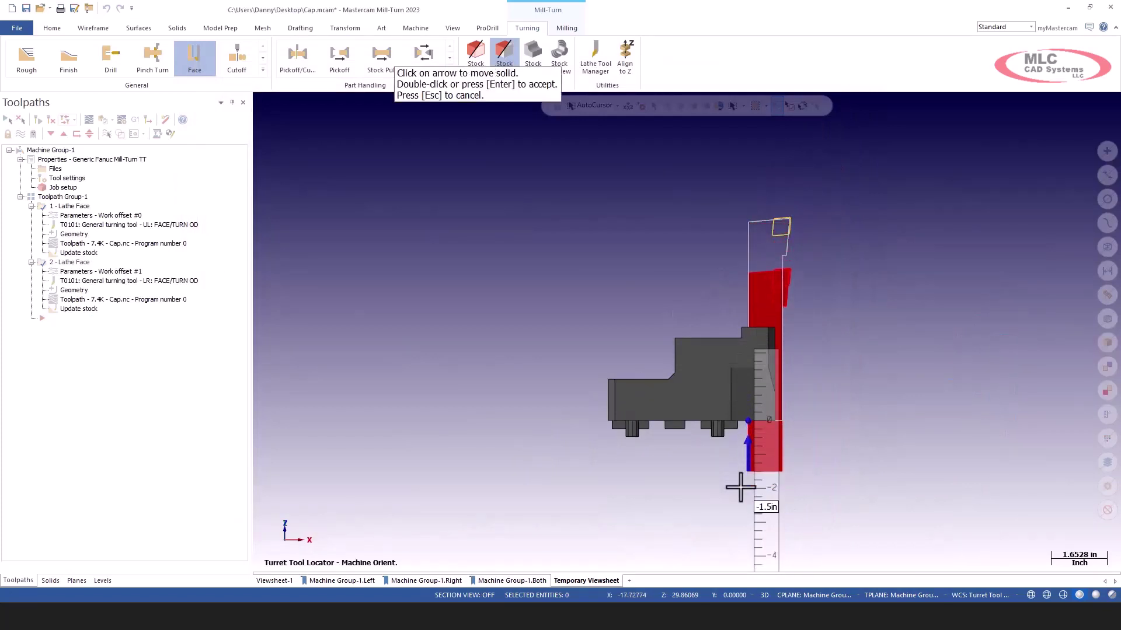
key("Return")
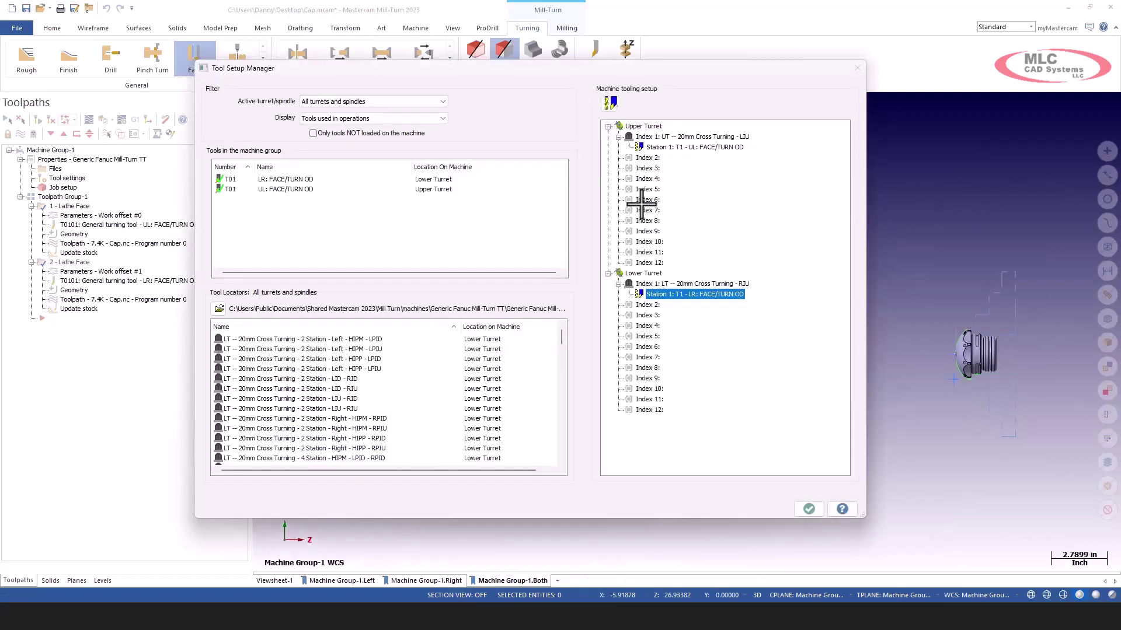
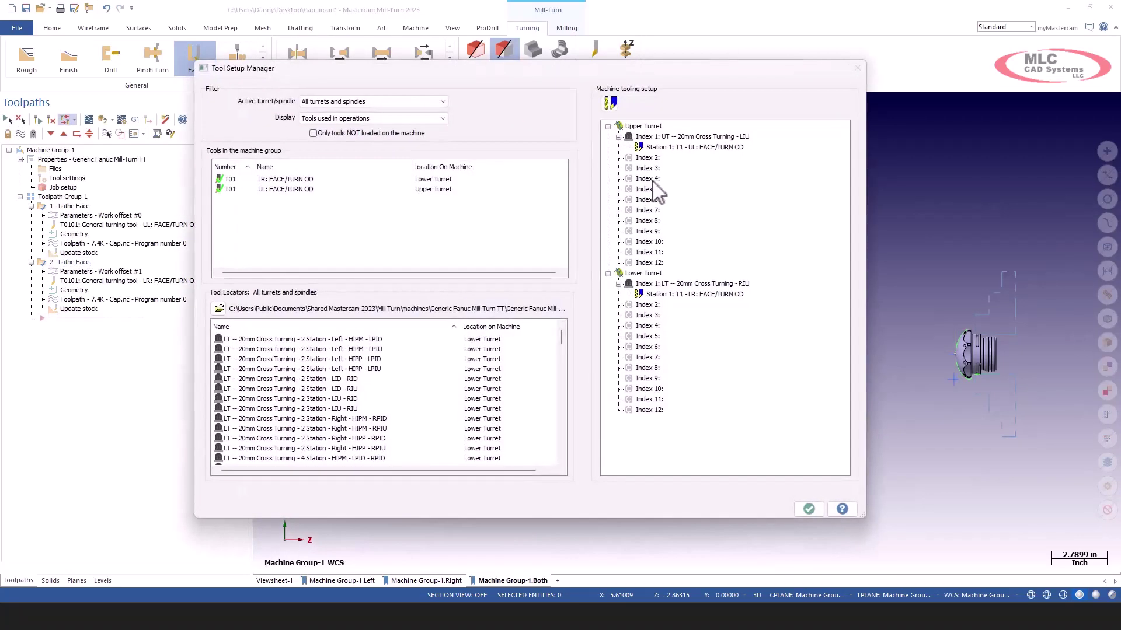
Step: View the upper turret with all its child components and examine the tool's seating in its locator up close
right_click(644, 126)
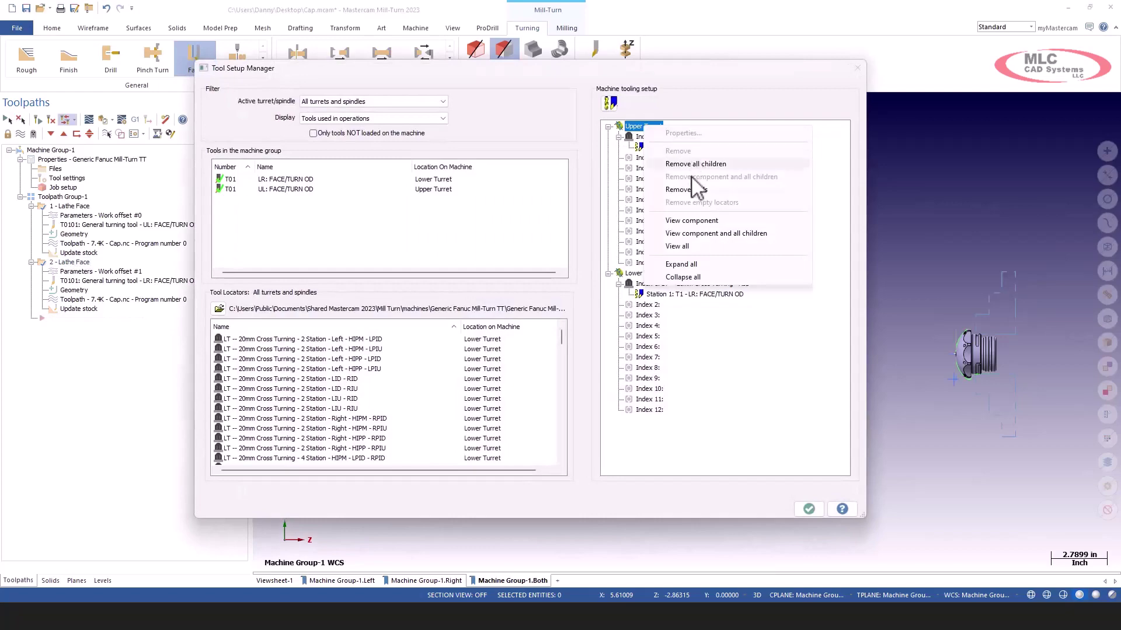
left_click(687, 233)
middle_click_drag(661, 298, 412, 209)
scroll(514, 228, "up", 3)
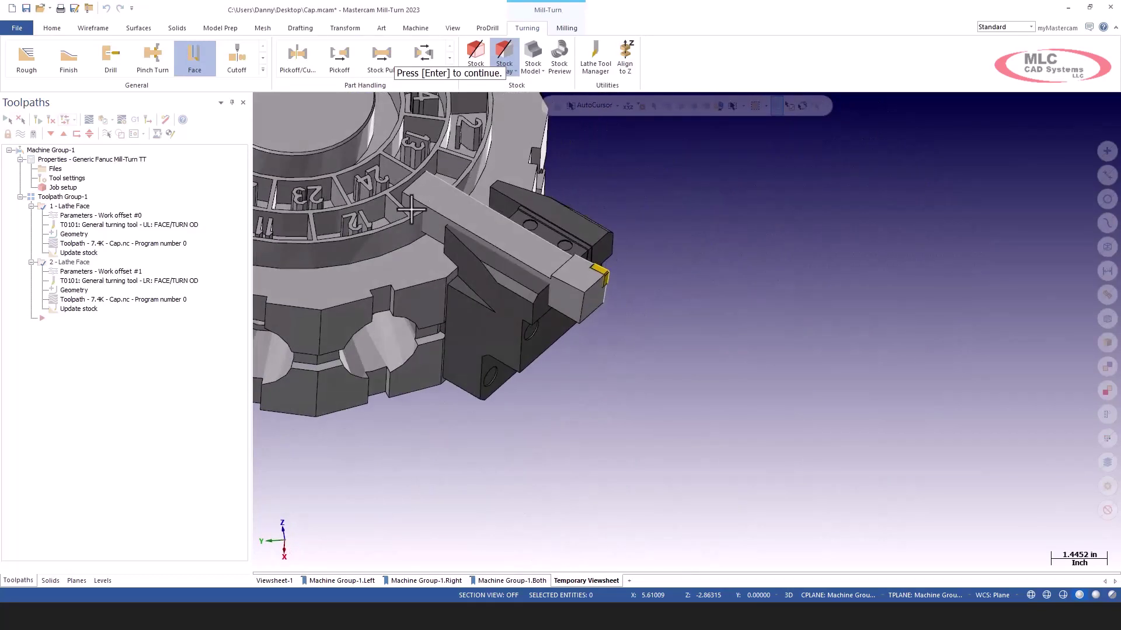
scroll(412, 209, "up", 2)
scroll(423, 220, "up", 1)
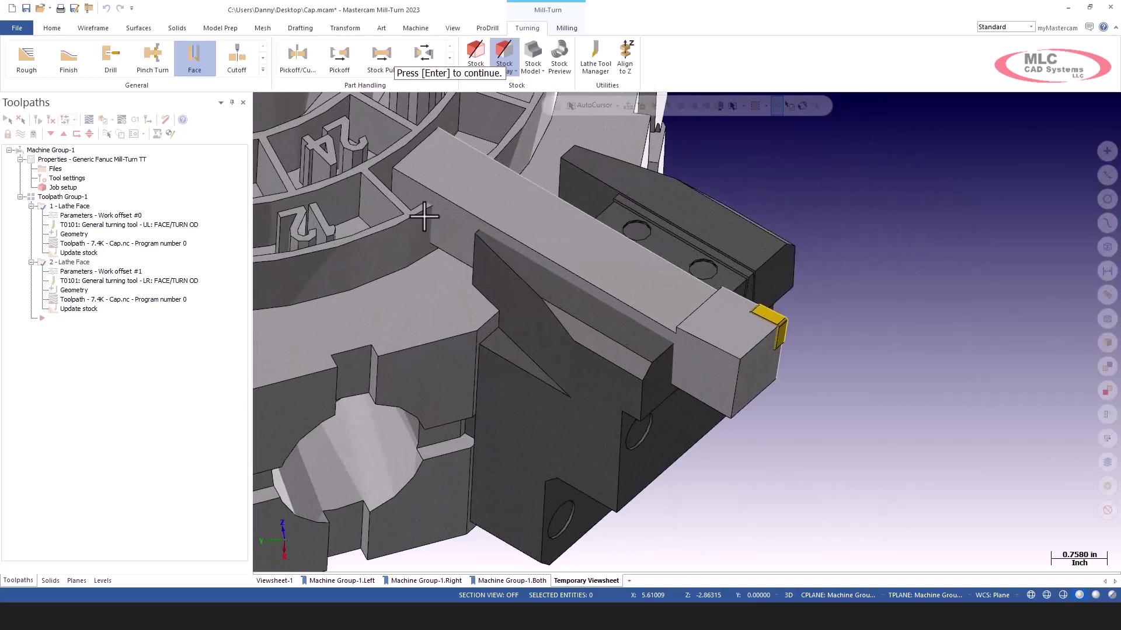
key("Return")
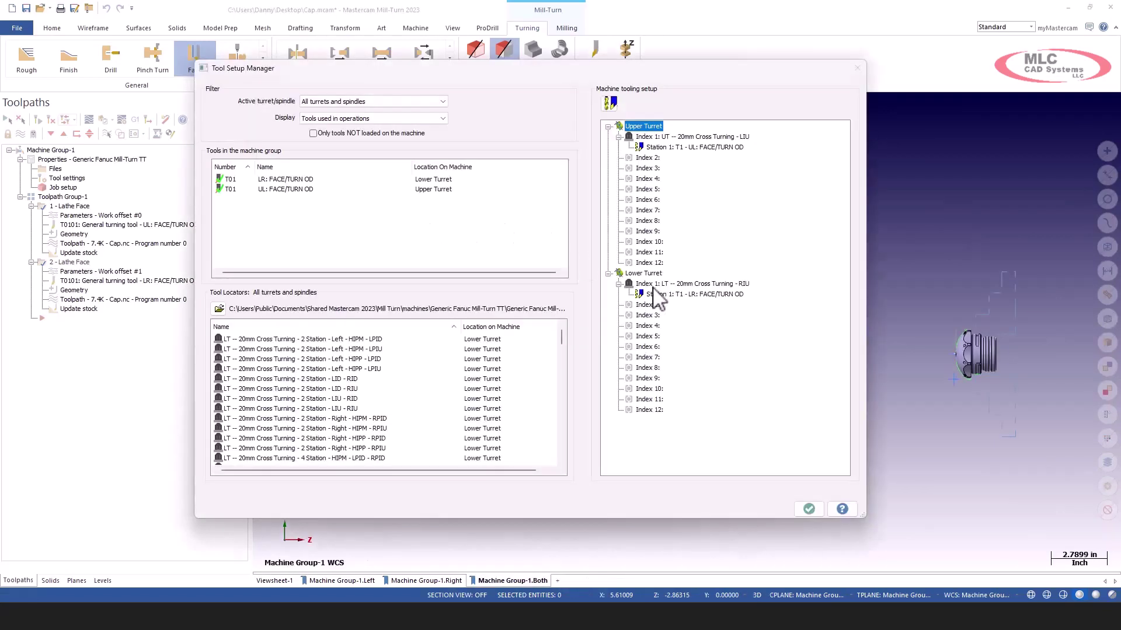
Step: Inspect the lower turret with all its child components, and accept the tool setup
right_click(655, 273)
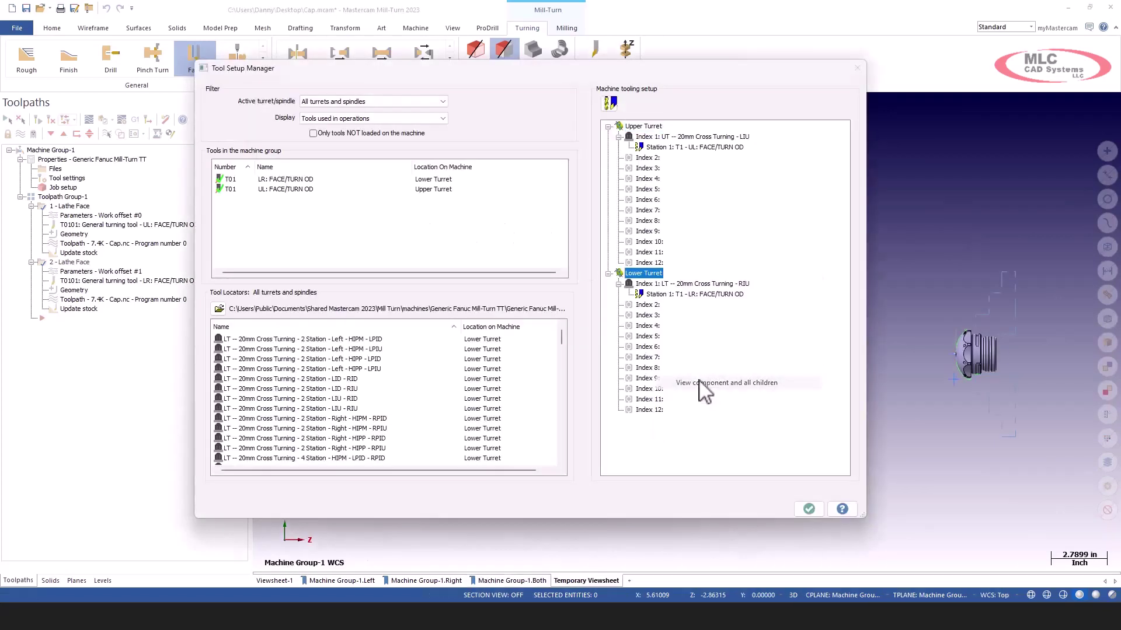
left_click(706, 381)
middle_click_drag(631, 337, 547, 131)
scroll(540, 225, "up", 5)
middle_click_drag(538, 188, 533, 225)
scroll(601, 200, "down", 5)
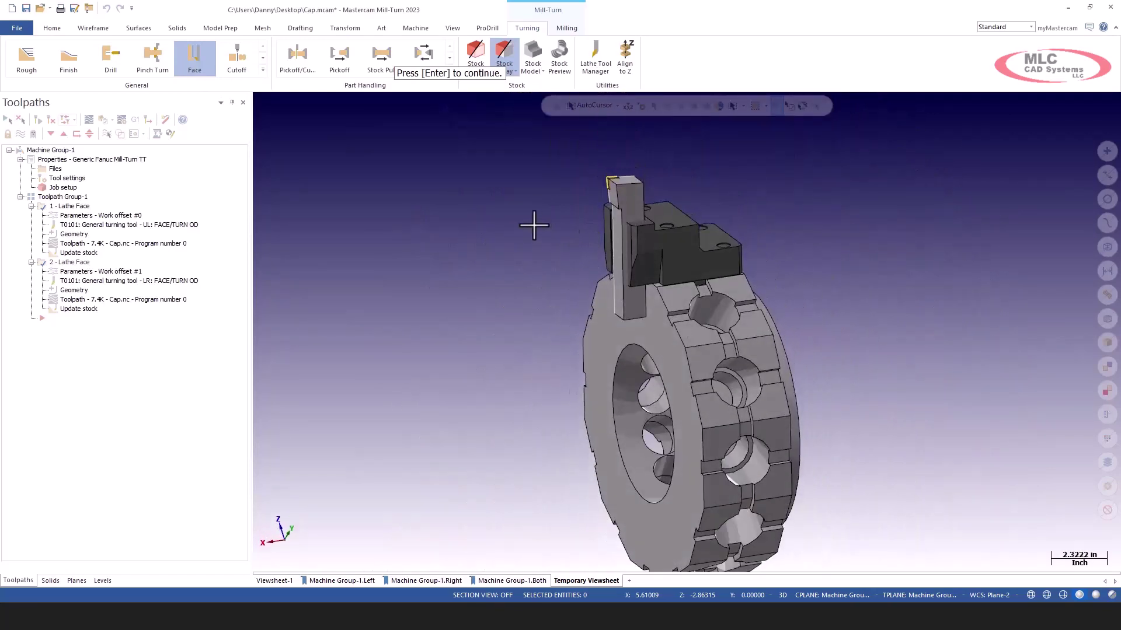
key("Return")
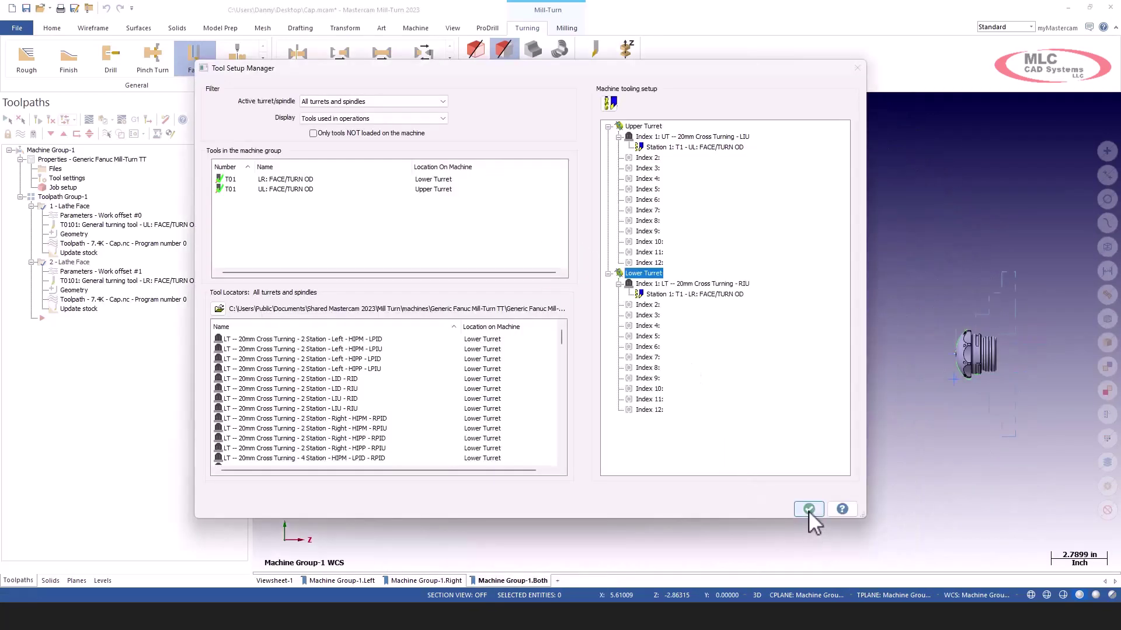
left_click(809, 509)
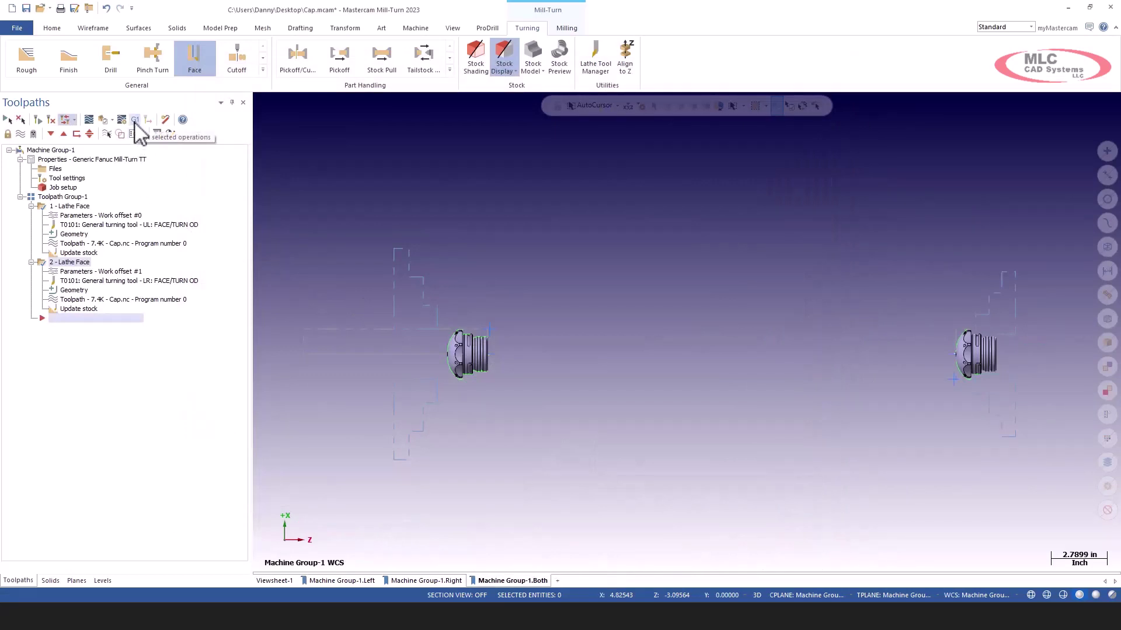
Step: Launch the machine simulation of both face operations through Code Expert and close the simulator's Move Info and Move List panes
left_click(135, 122)
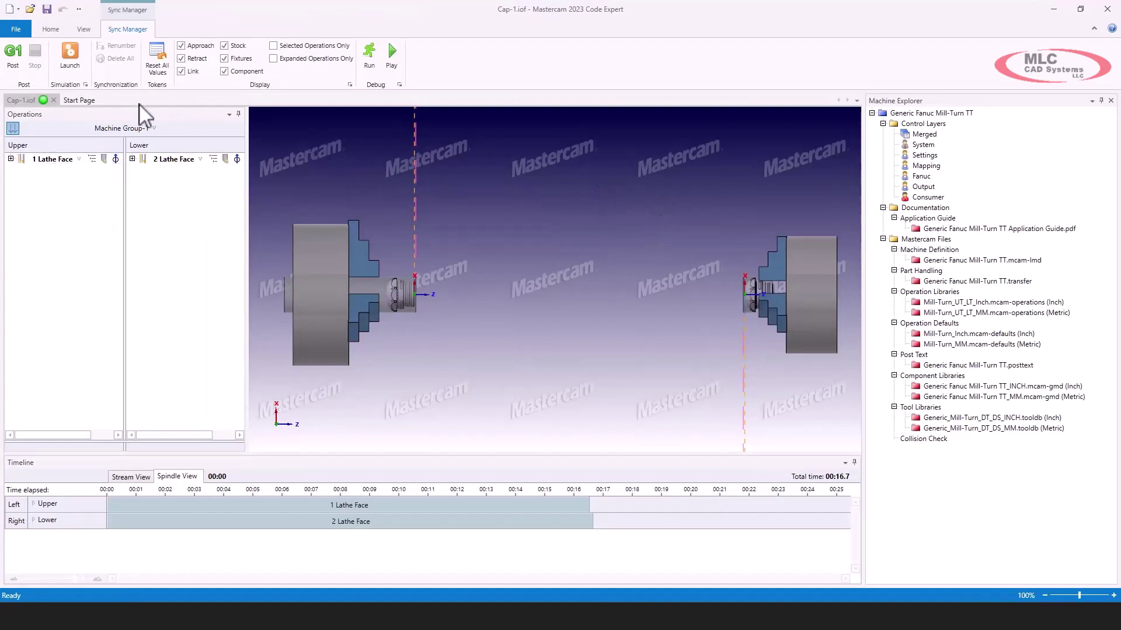
left_click(69, 53)
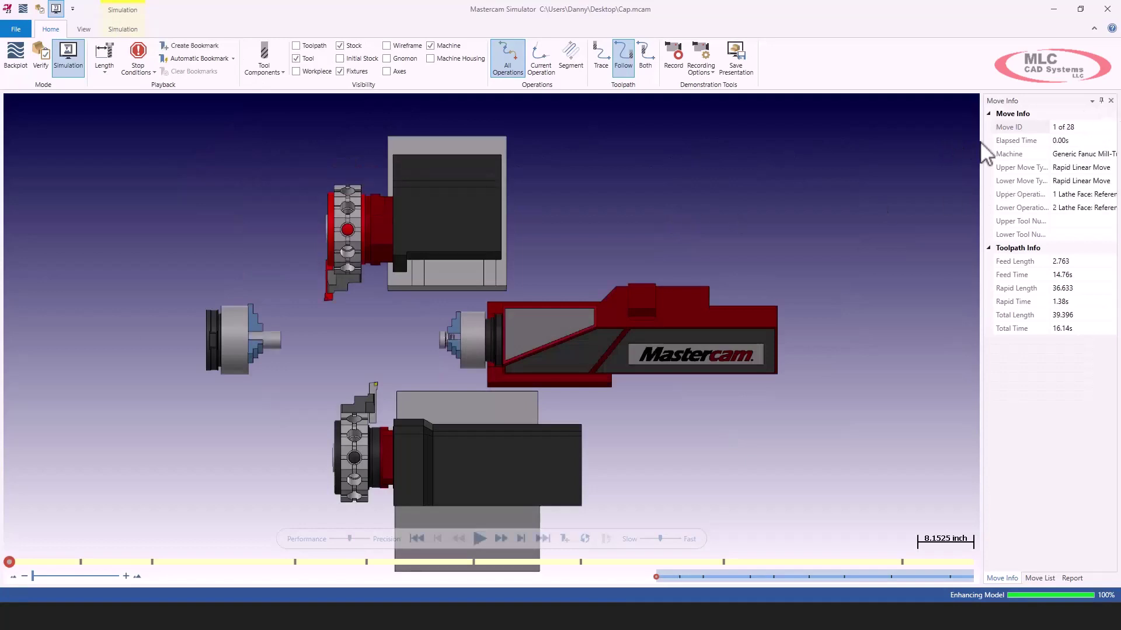
left_click(1111, 100)
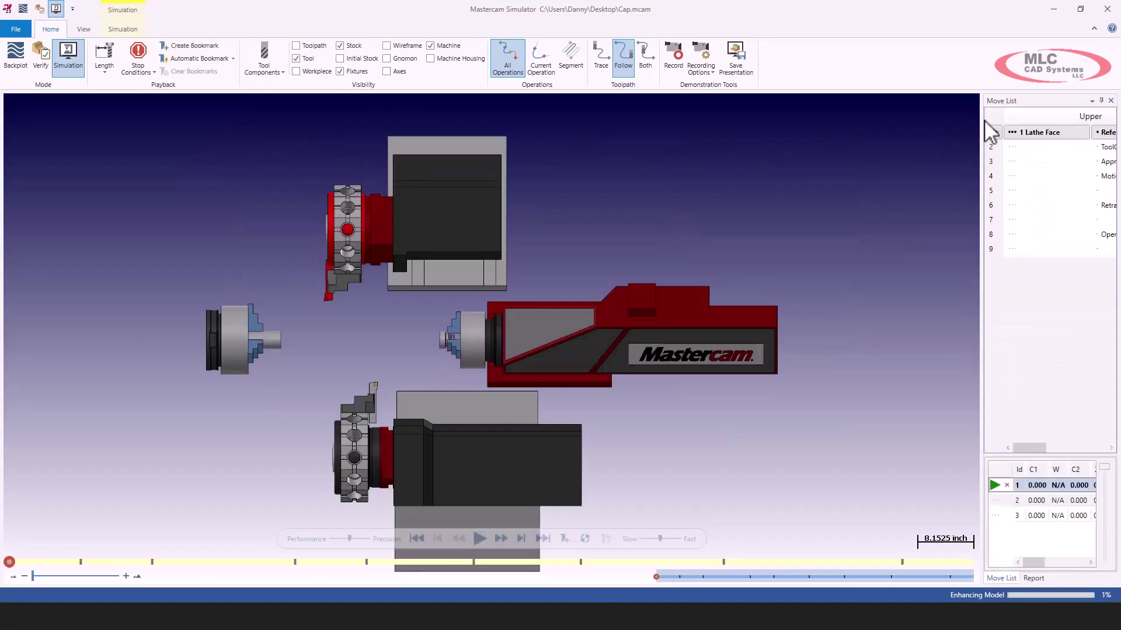
left_click(1111, 100)
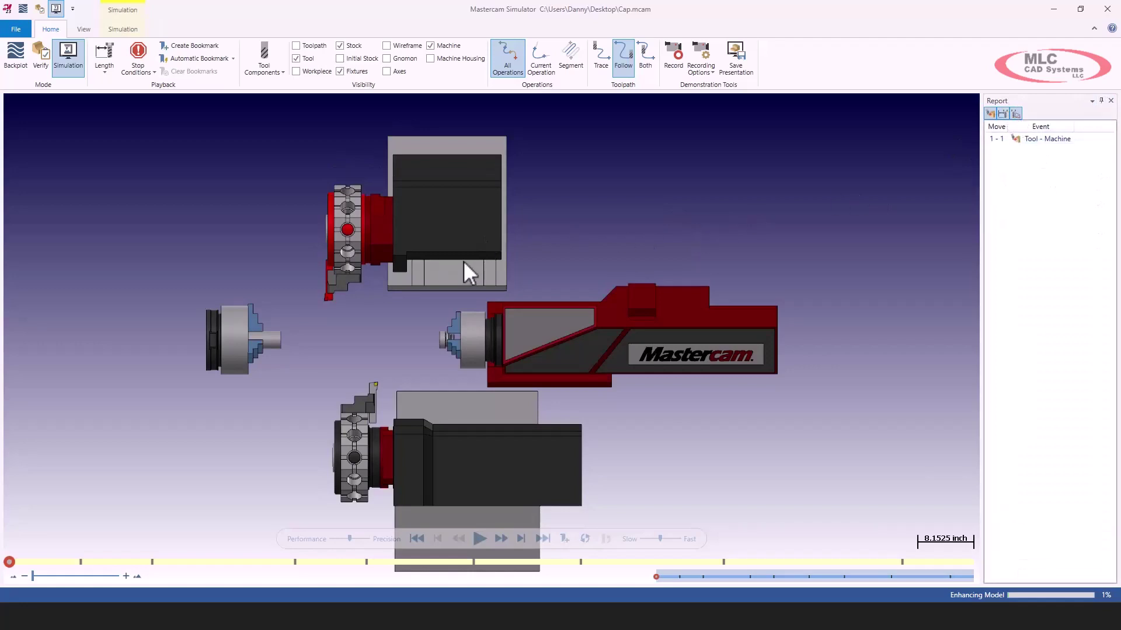
Step: Examine the upper turret and its tool from several angles, and play the simulation of both face operations
middle_click_drag(463, 262, 418, 225)
scroll(425, 246, "up", 5)
scroll(423, 237, "down", 5)
scroll(421, 211, "up", 5)
scroll(442, 208, "down", 5)
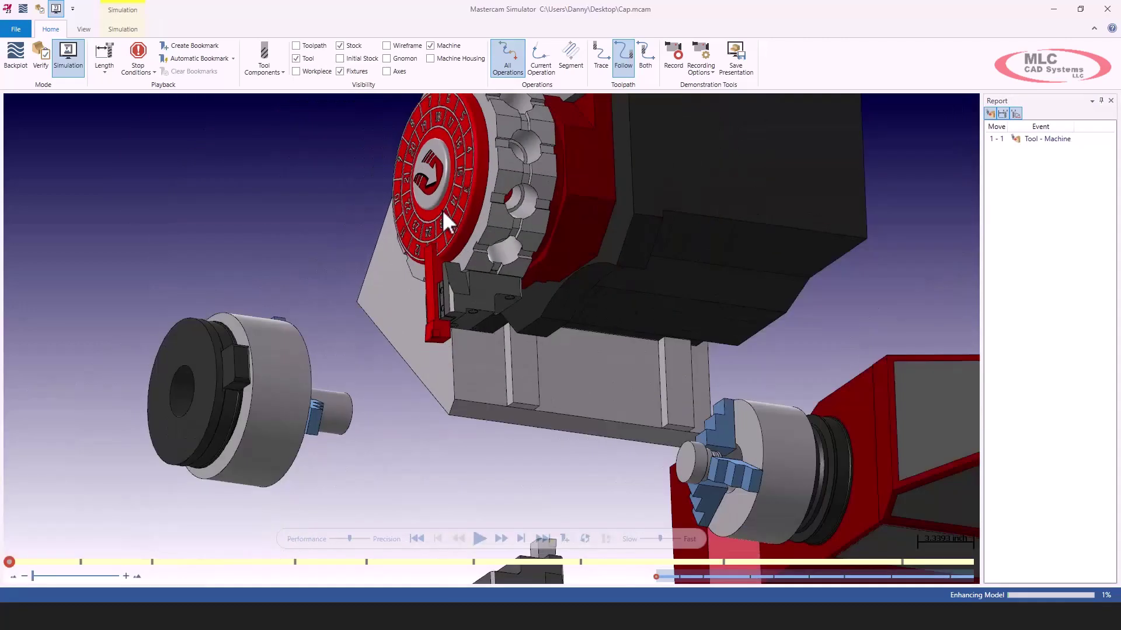
middle_click_drag(459, 247, 439, 248)
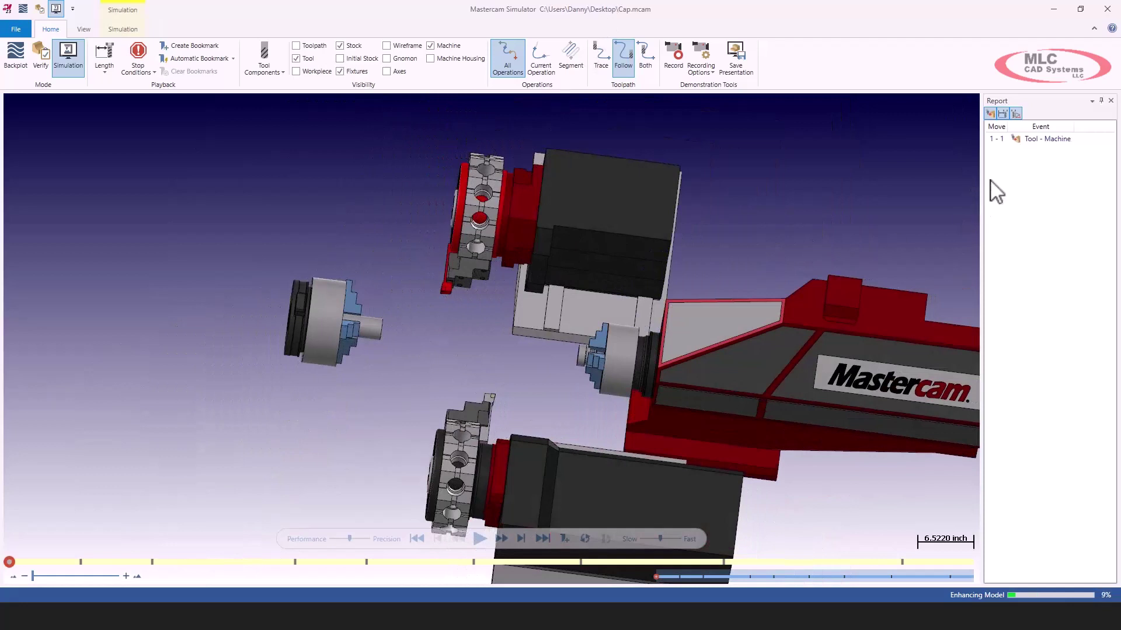
left_click(478, 538)
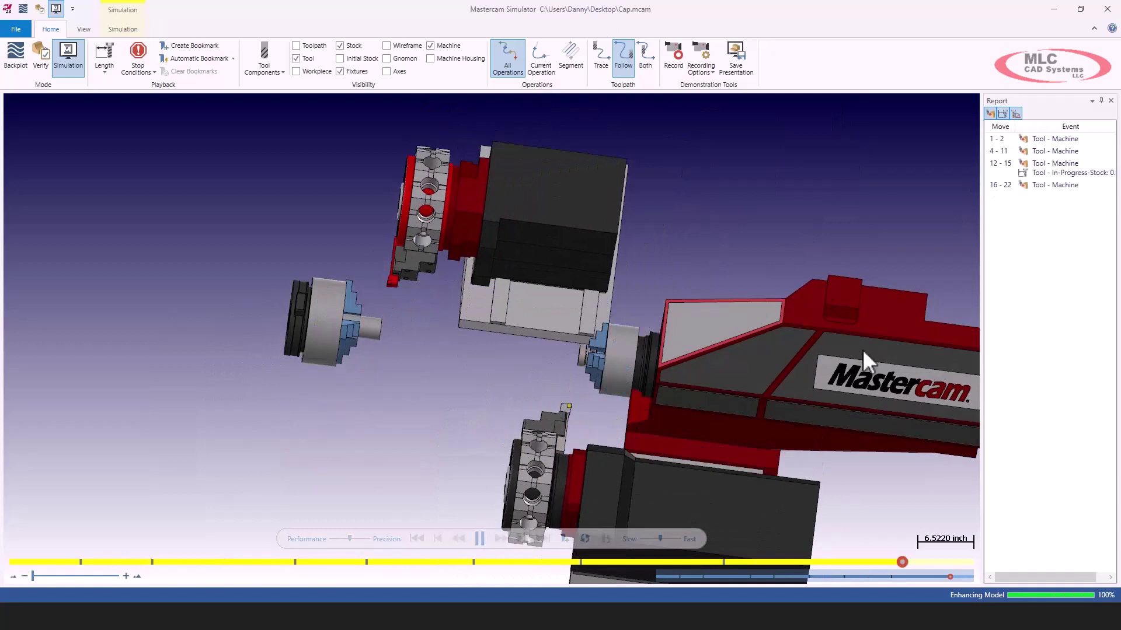
Step: Review each reported collision event in turn, from moves 1-2 through moves 27-28
left_click(1033, 140)
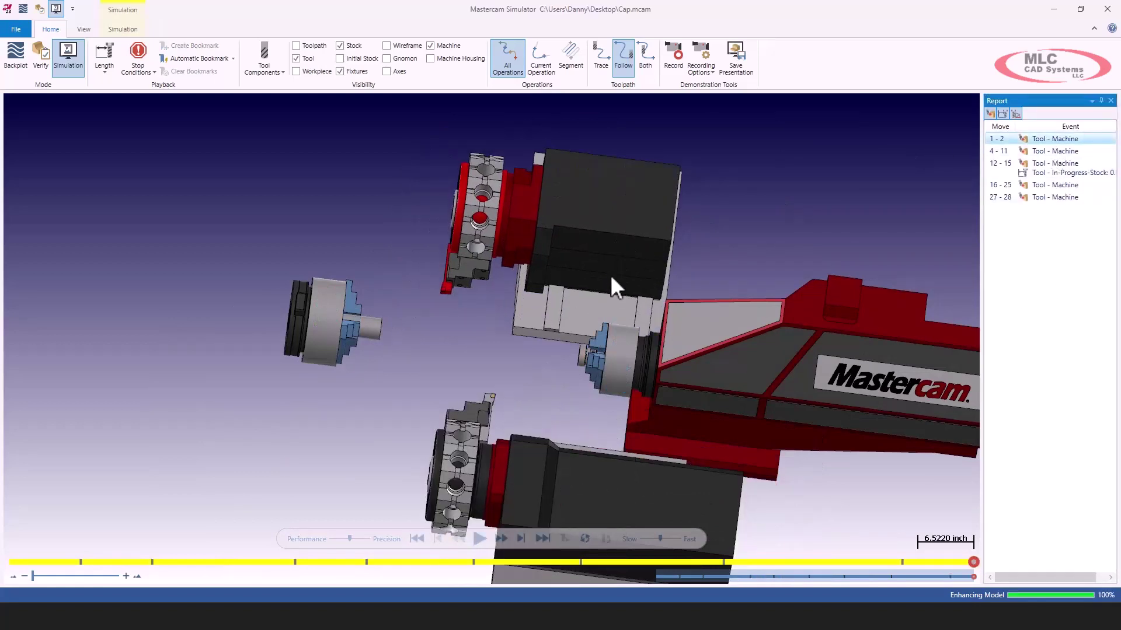
left_click(1033, 152)
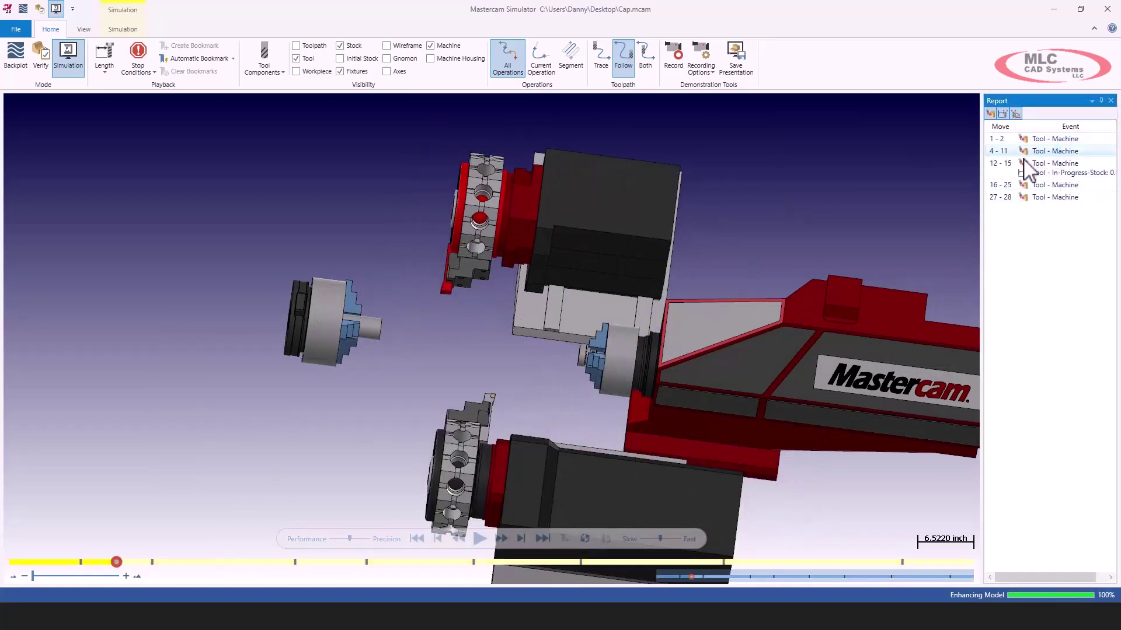
left_click(1049, 163)
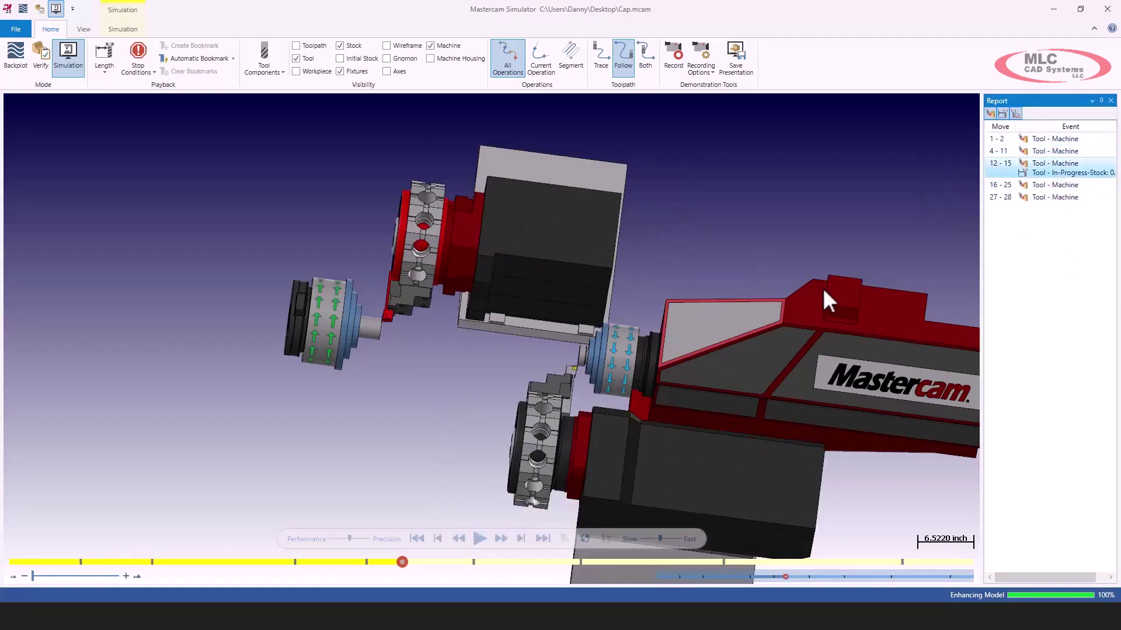
left_click(1005, 185)
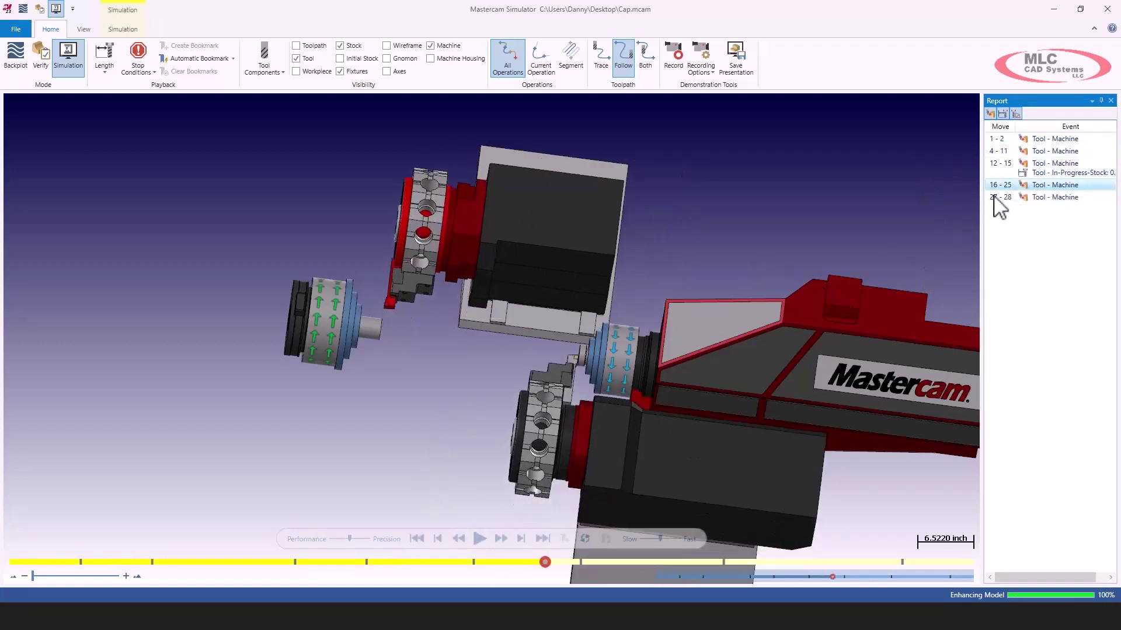
left_click(1054, 197)
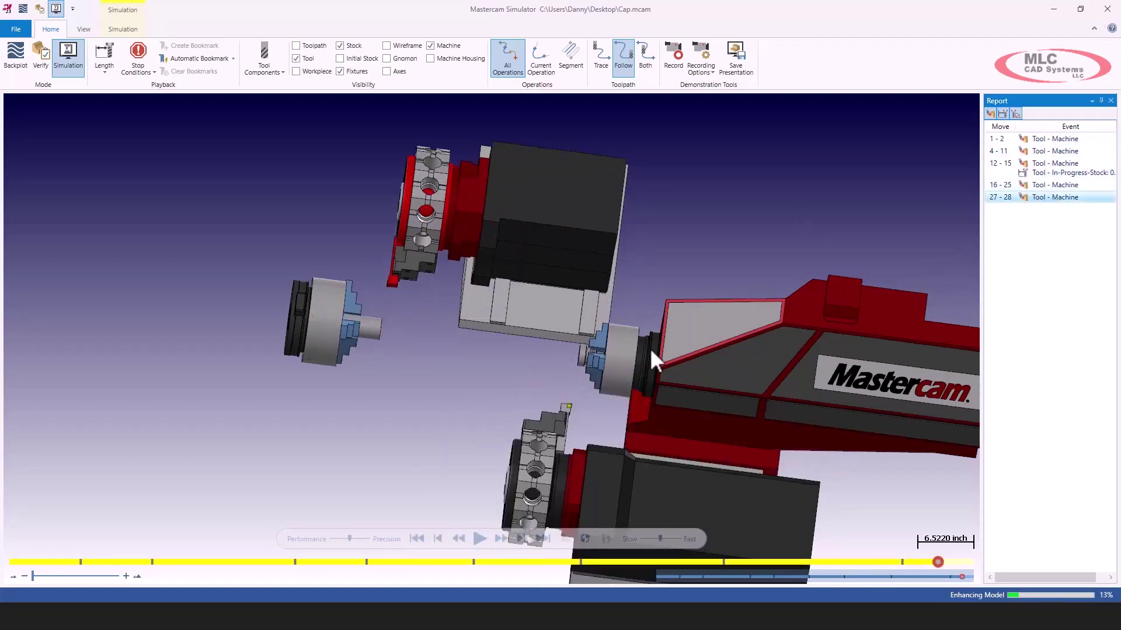
Step: Inspect the lower turret's tool and locator up close, and return from the simulator and Code Expert to Mastercam
middle_click_drag(651, 350, 540, 474)
scroll(543, 461, "up", 5)
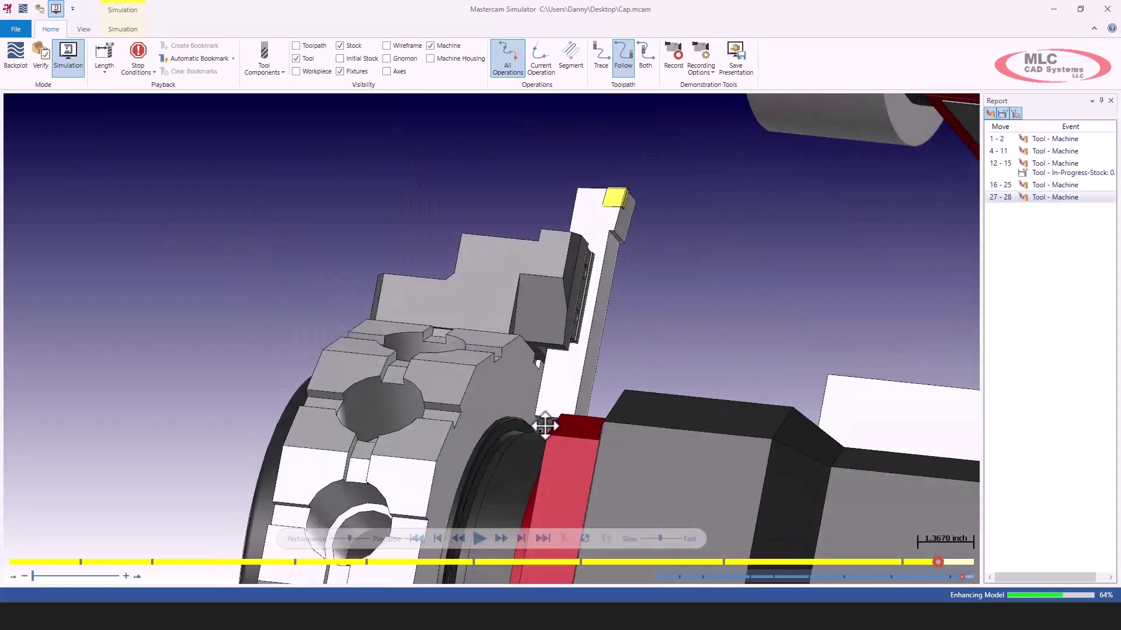
scroll(544, 442, "down", 2)
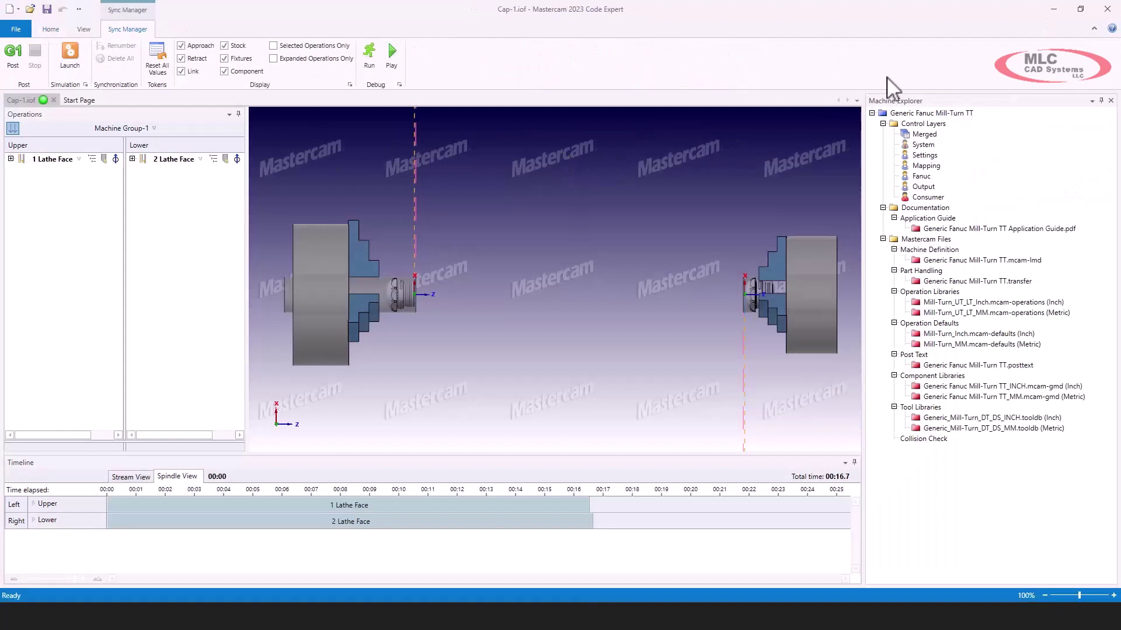
left_click(1053, 9)
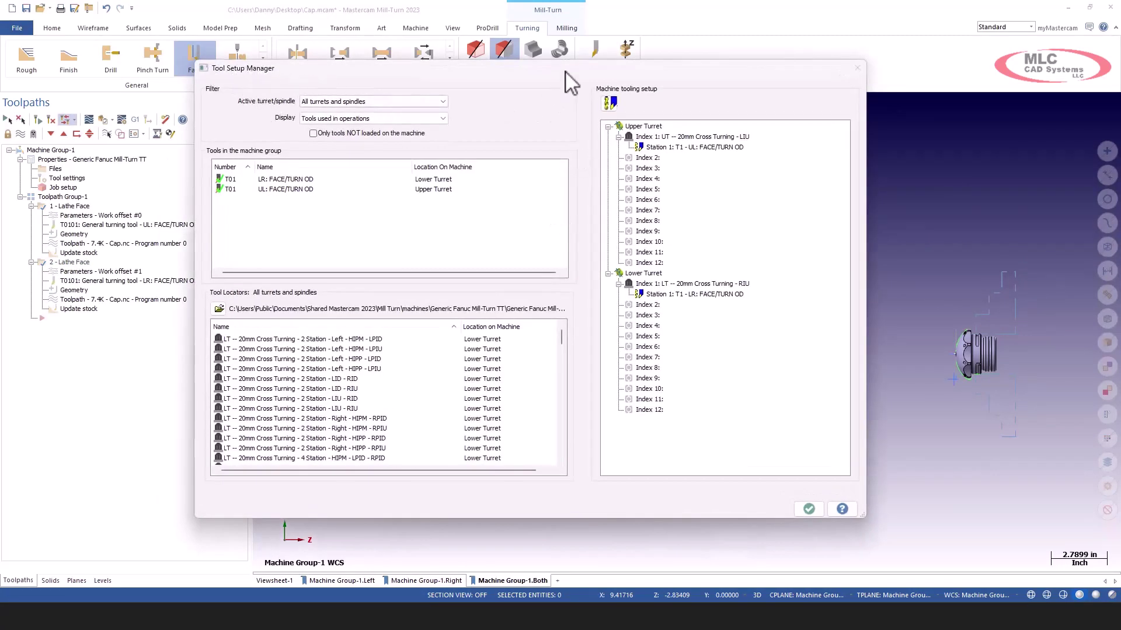
Step: Reopen the Tool Setup Manager and remove the UL: FACE/TURN OD tool from upper turret index 1
left_click_drag(565, 71, 579, 83)
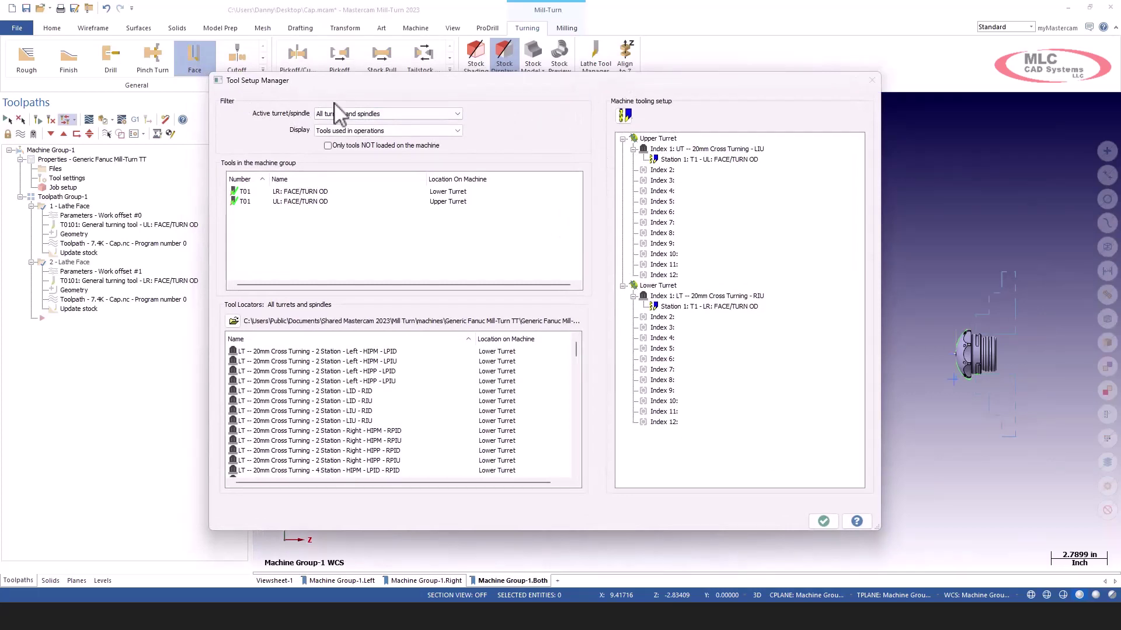
left_click(683, 159)
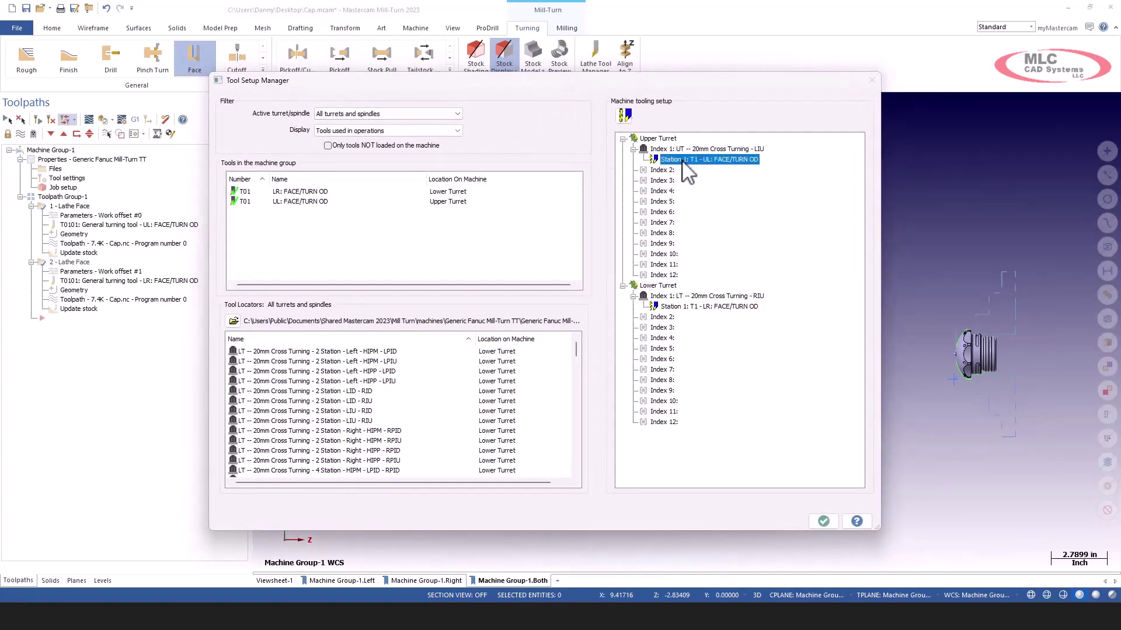
right_click(682, 161)
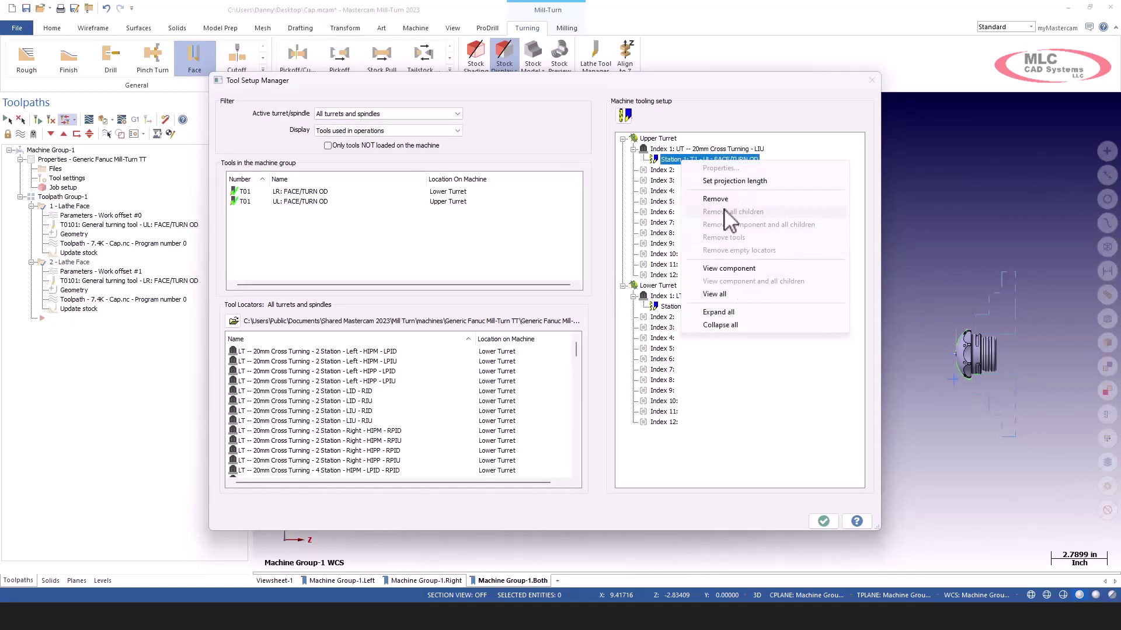
left_click(723, 200)
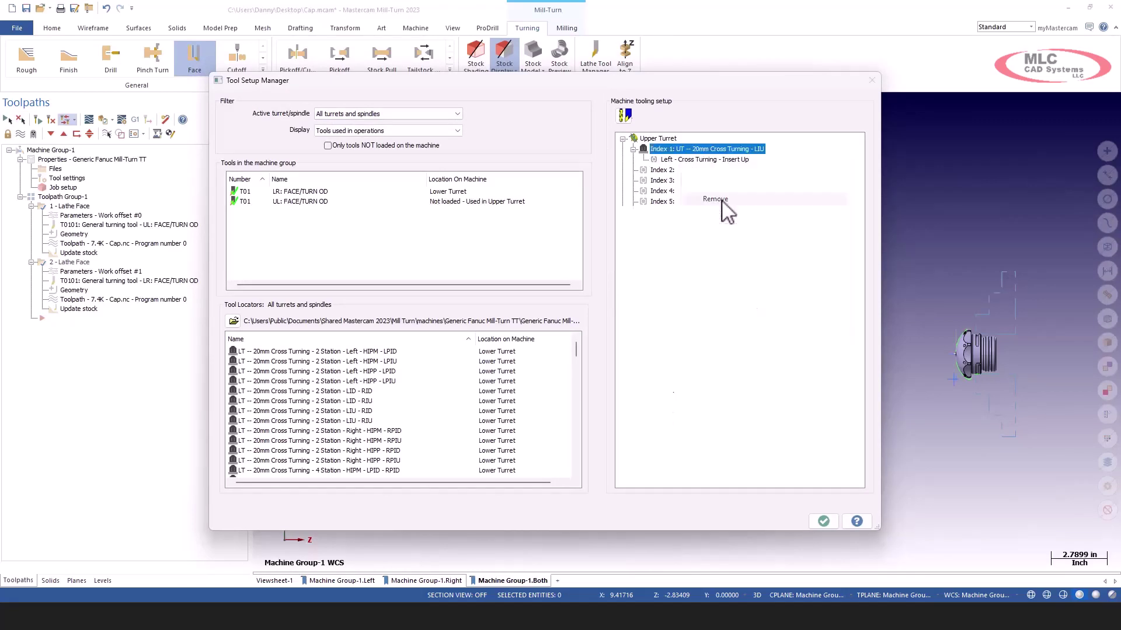
Step: Set the holder length B of the UL: FACE/TURN OD tool to 4.0 and update the operations using it
right_click(320, 204)
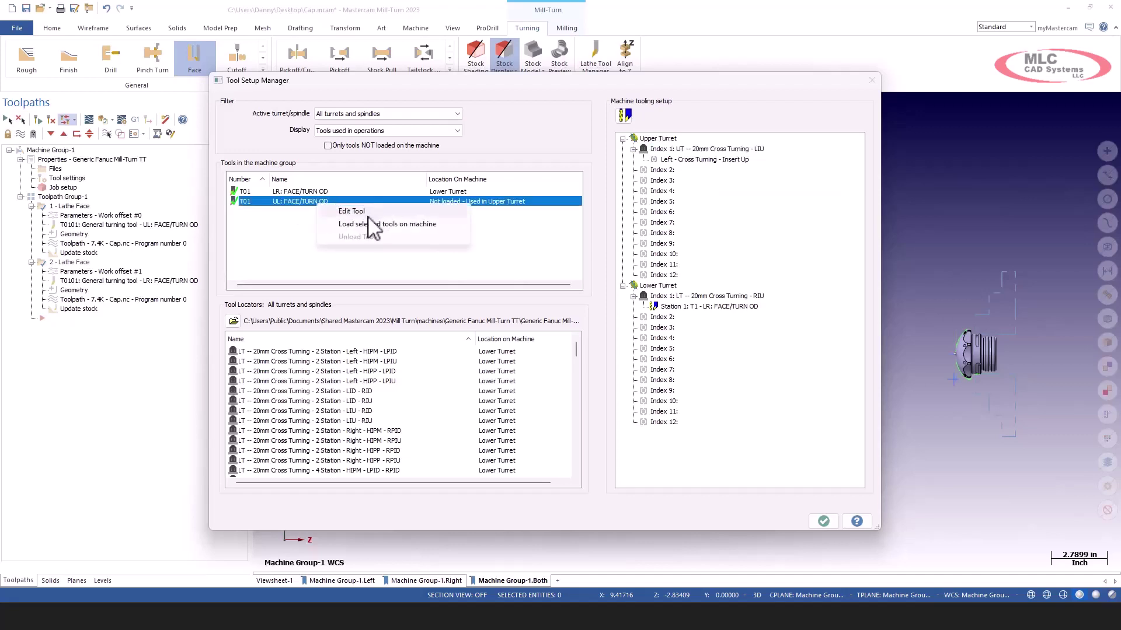
left_click(354, 211)
left_click(423, 200)
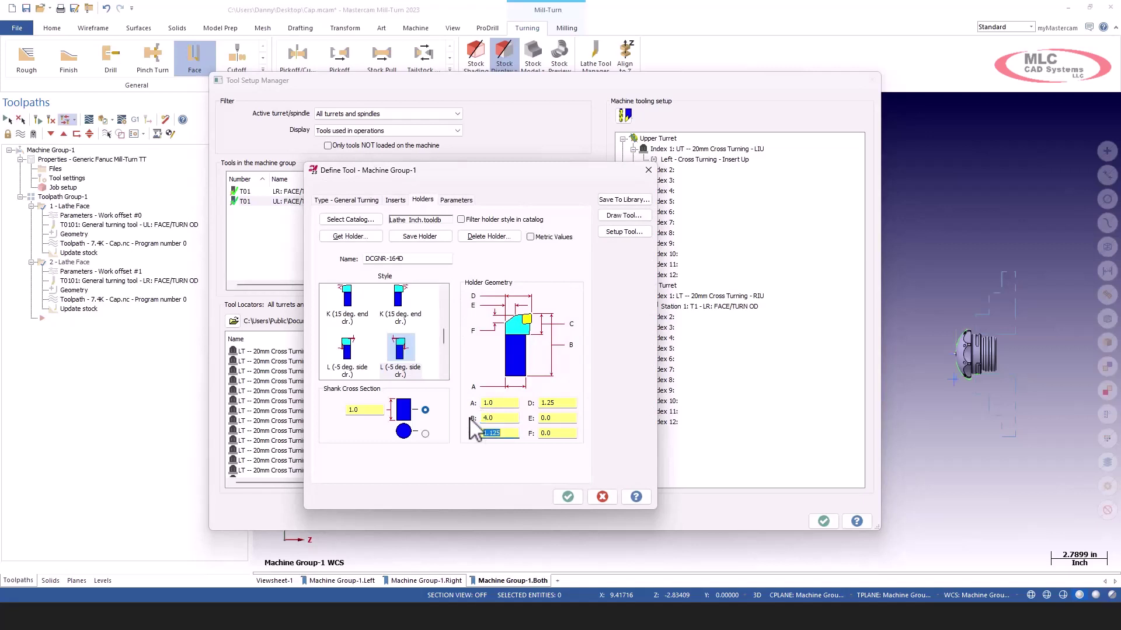
left_click(565, 496)
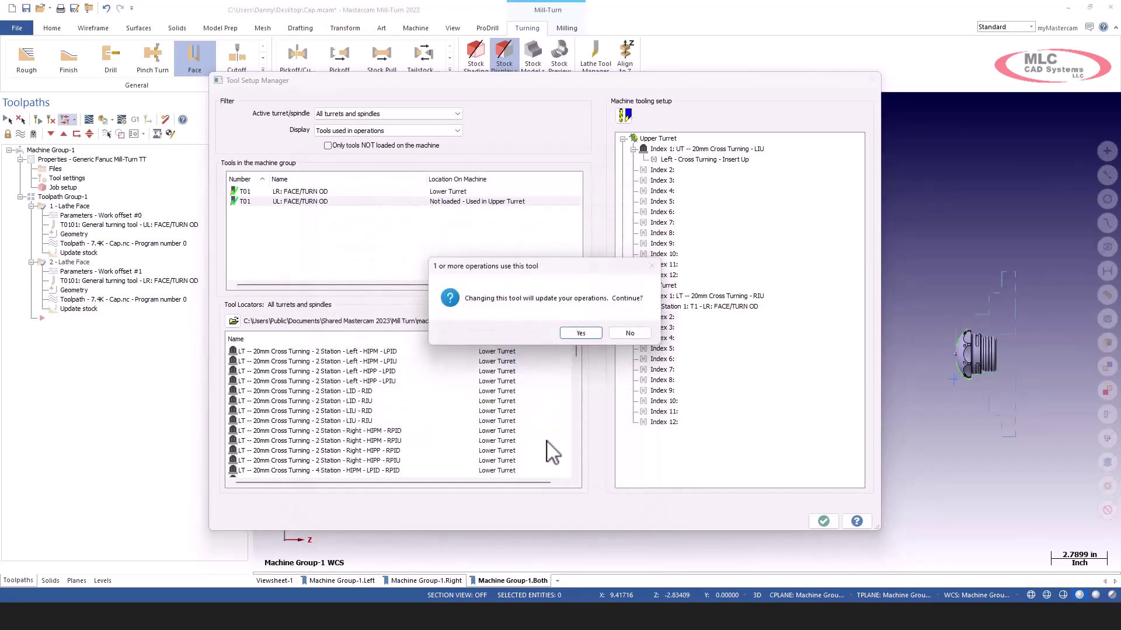
left_click(588, 334)
Step: Load the UL: FACE/TURN OD tool back on the machine and set its projection in upper turret index 1 to 0.5 in
right_click(335, 204)
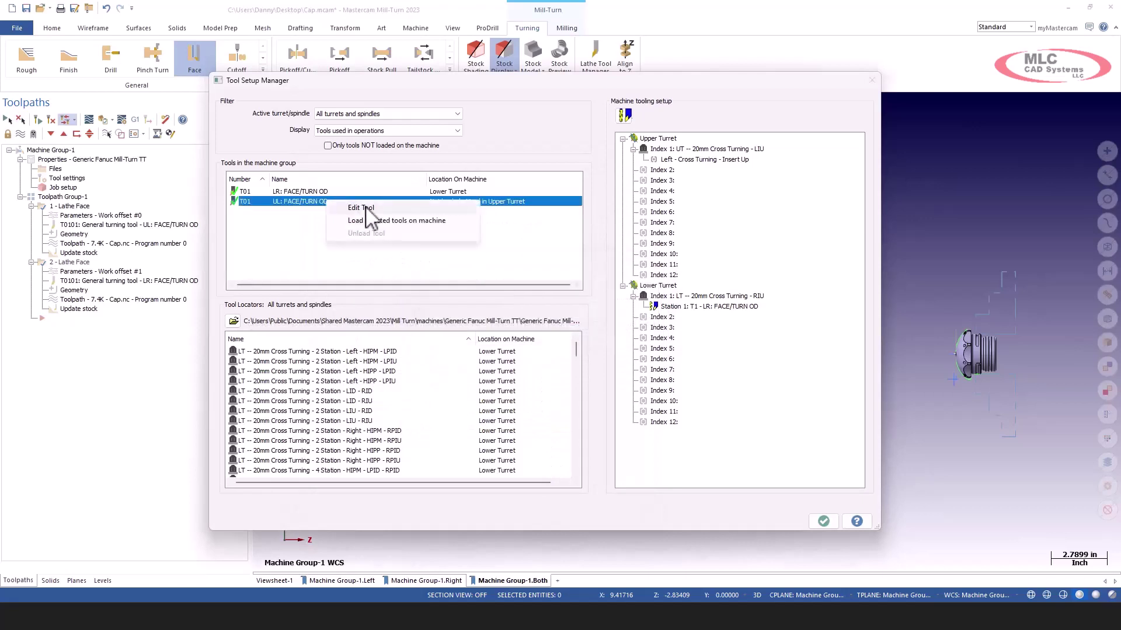
left_click(372, 227)
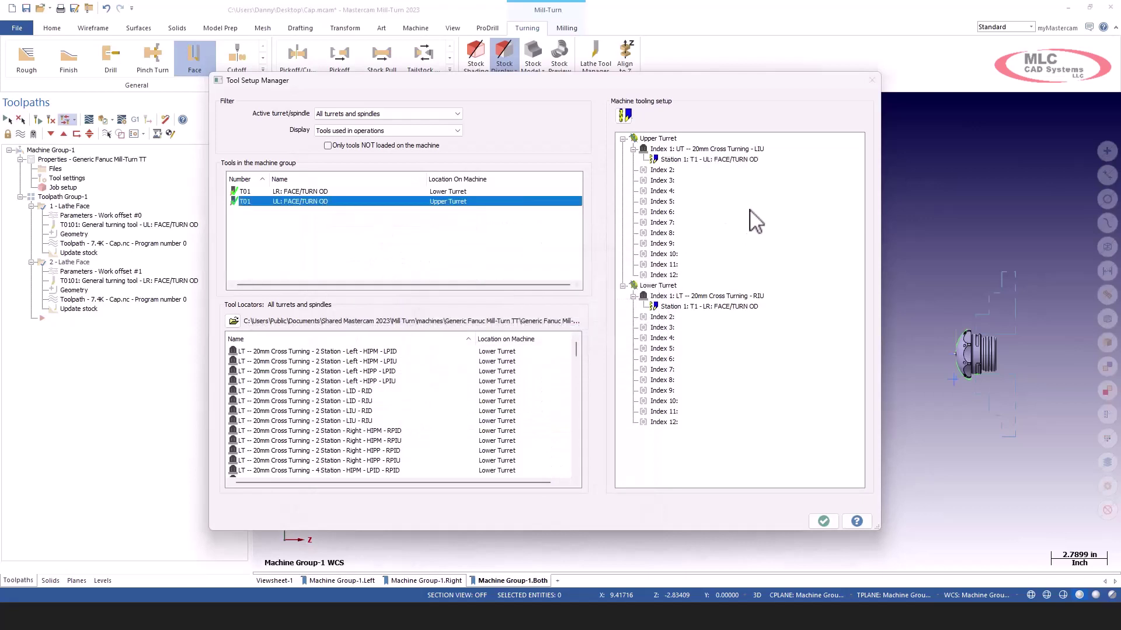
right_click(687, 161)
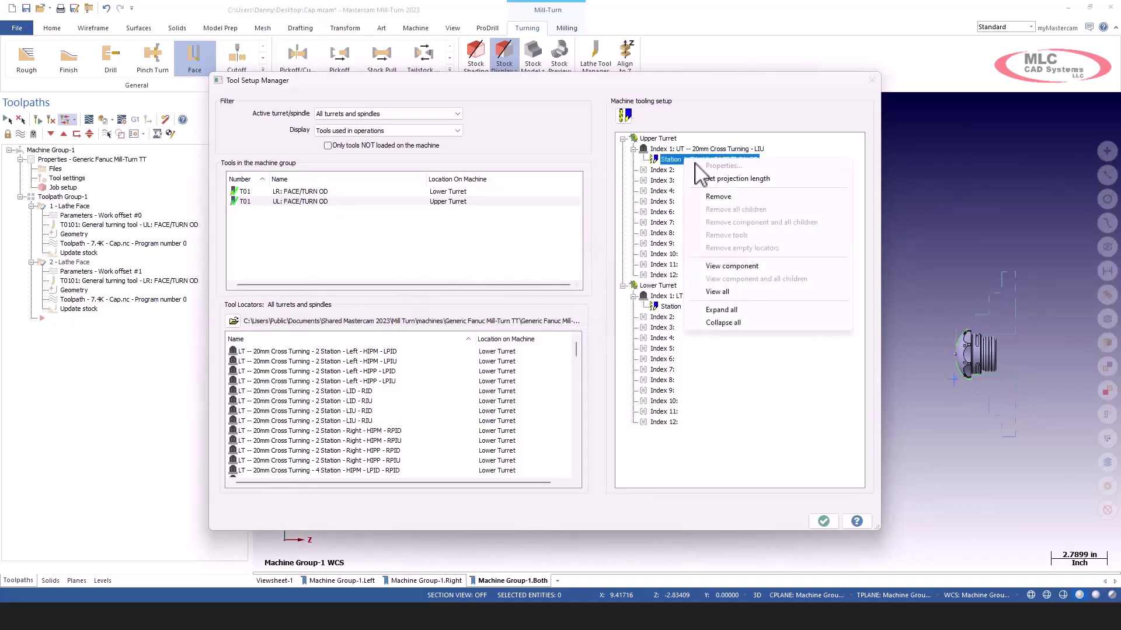
left_click(746, 182)
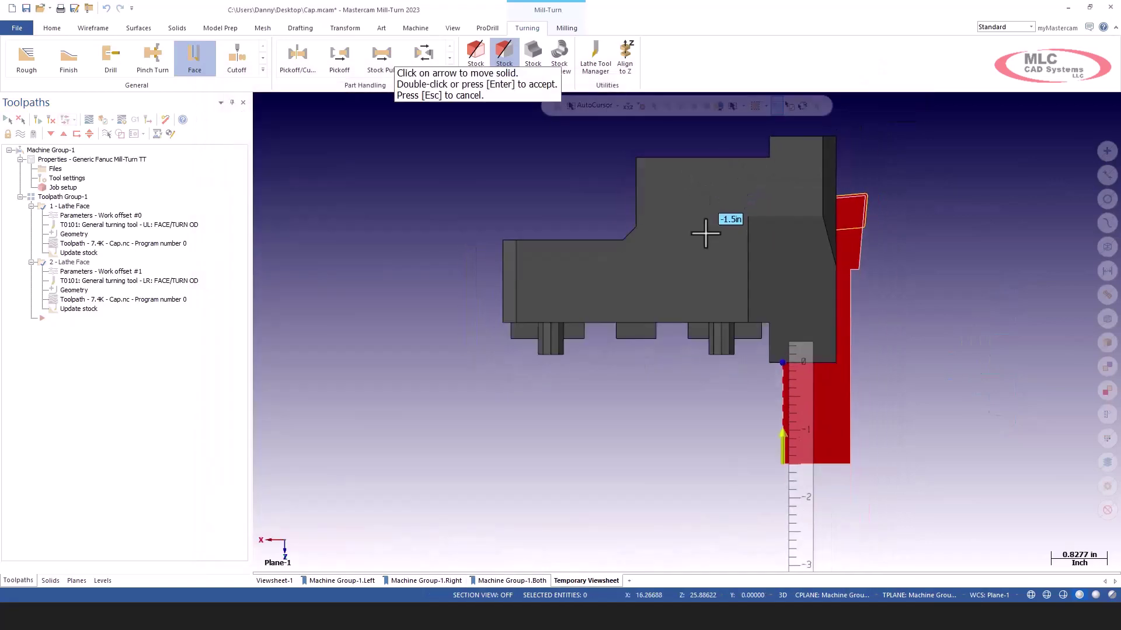
left_click(782, 447)
left_click(785, 373)
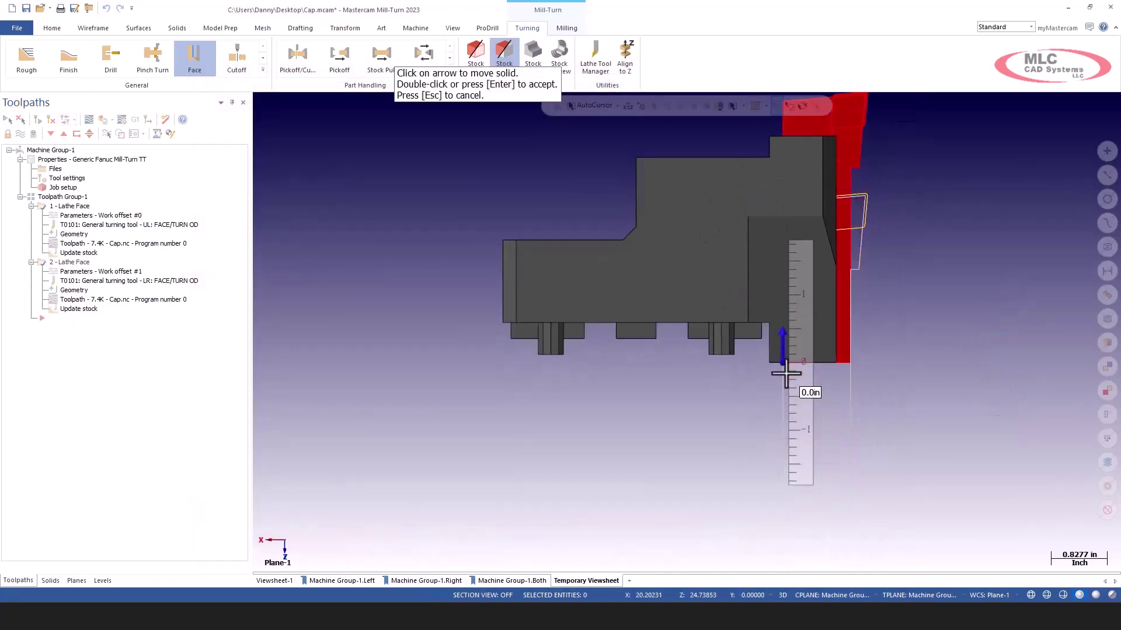
left_click(782, 341)
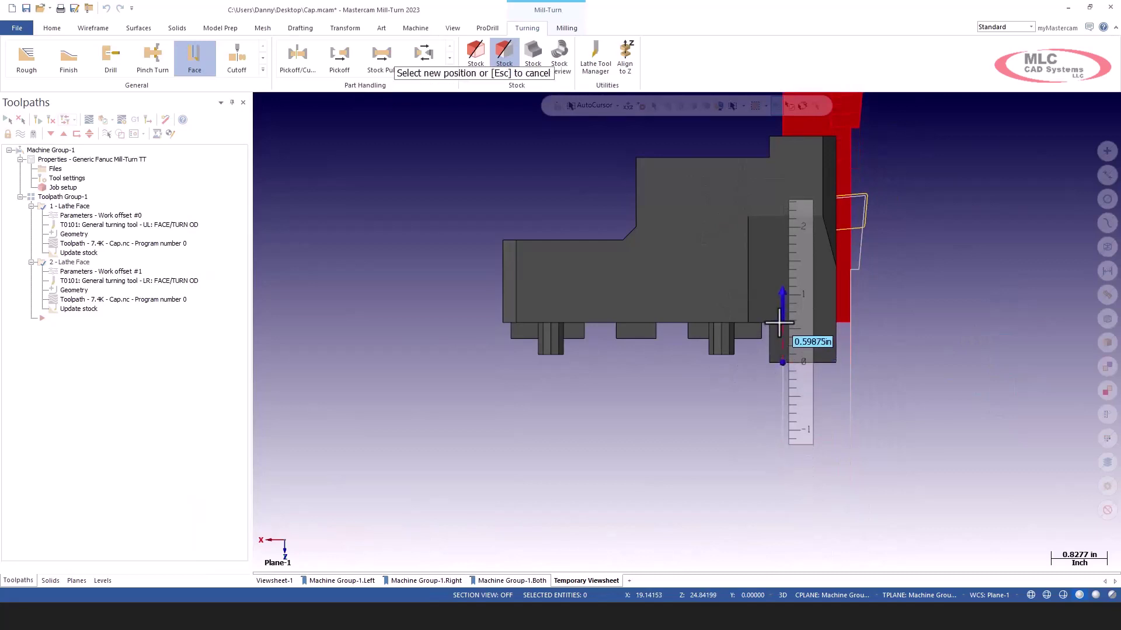
key("Return")
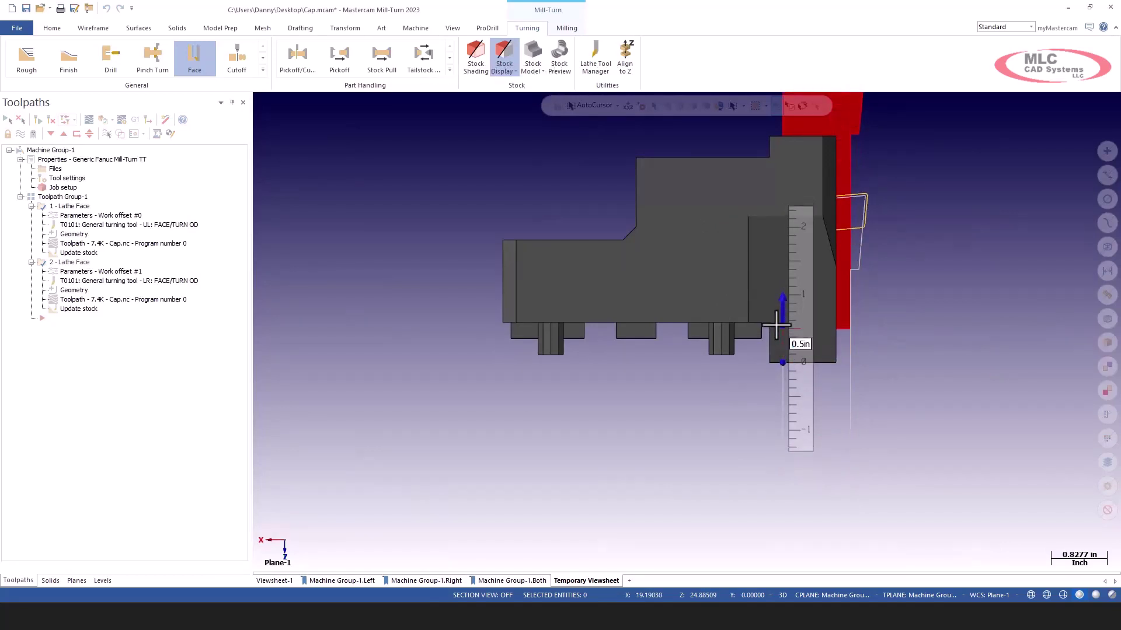
scroll(754, 481, "down", 2)
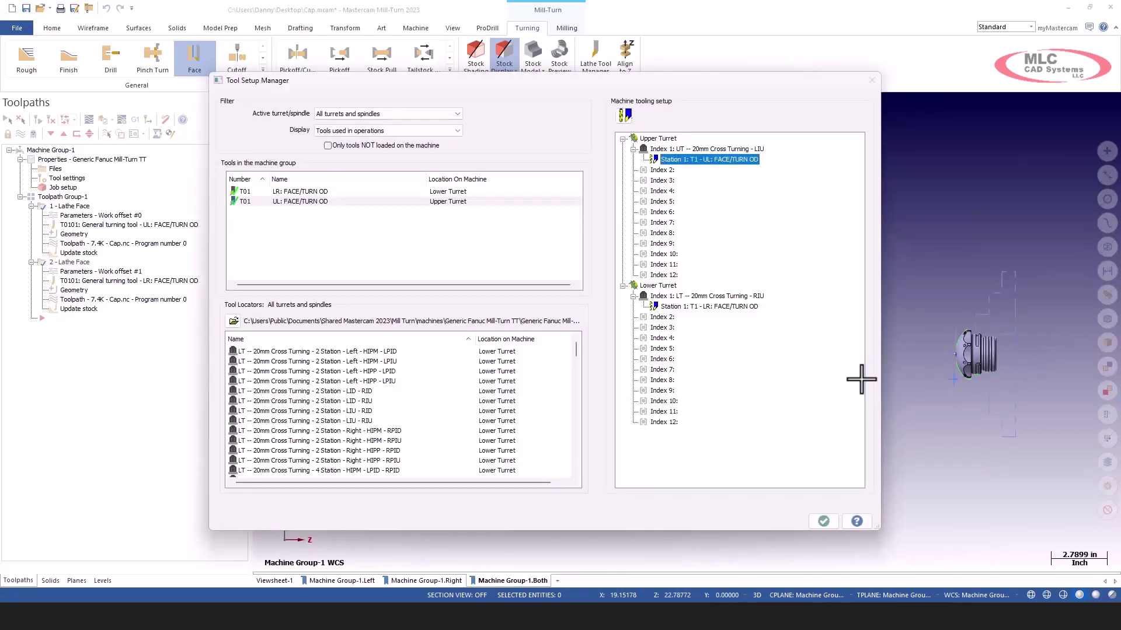
Step: View the upper turret component from another angle, and accept the tool setup
right_click(667, 139)
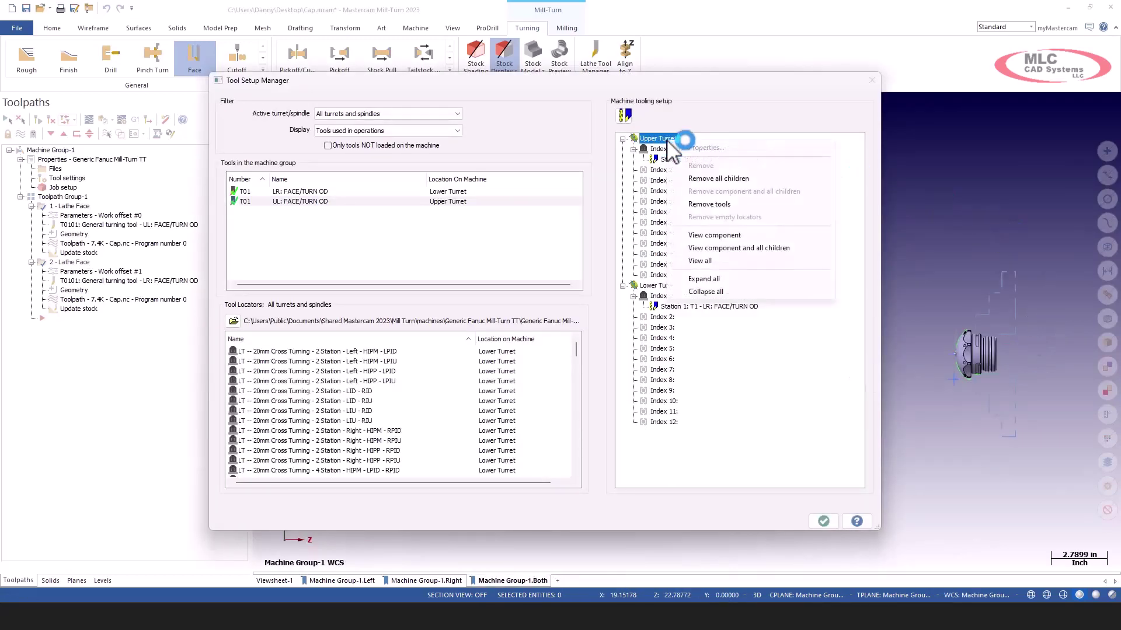
left_click(750, 234)
mouse_move(719, 281)
middle_mouse_down()
mouse_move(570, 455)
mouse_move(468, 471)
mouse_move(335, 456)
mouse_move(560, 430)
mouse_move(590, 407)
middle_mouse_up()
key("Return")
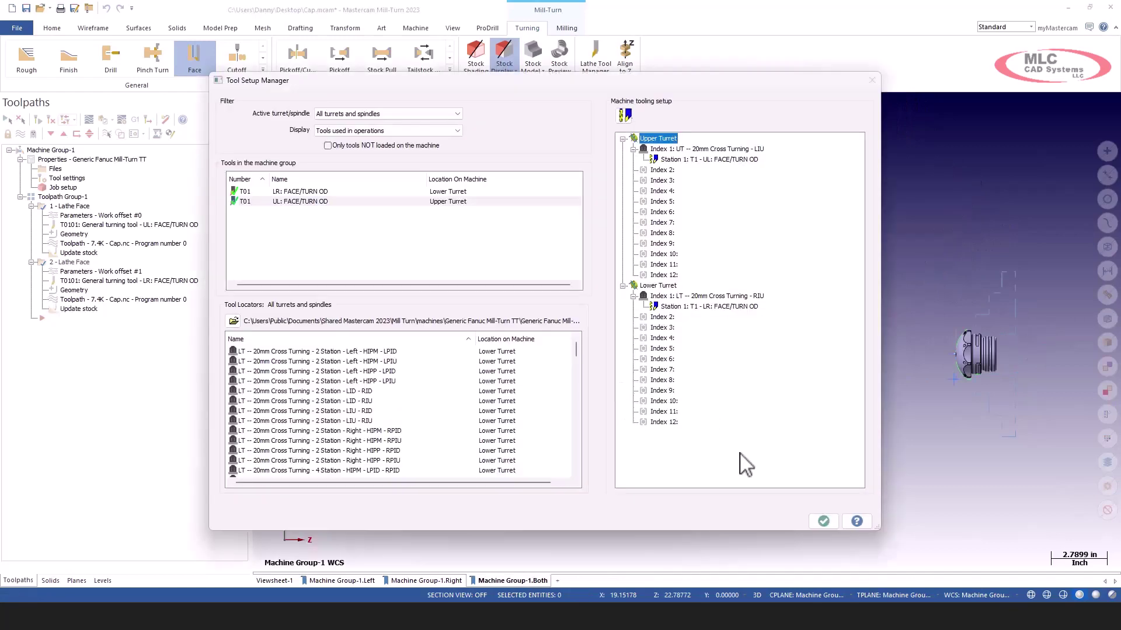
left_click(812, 511)
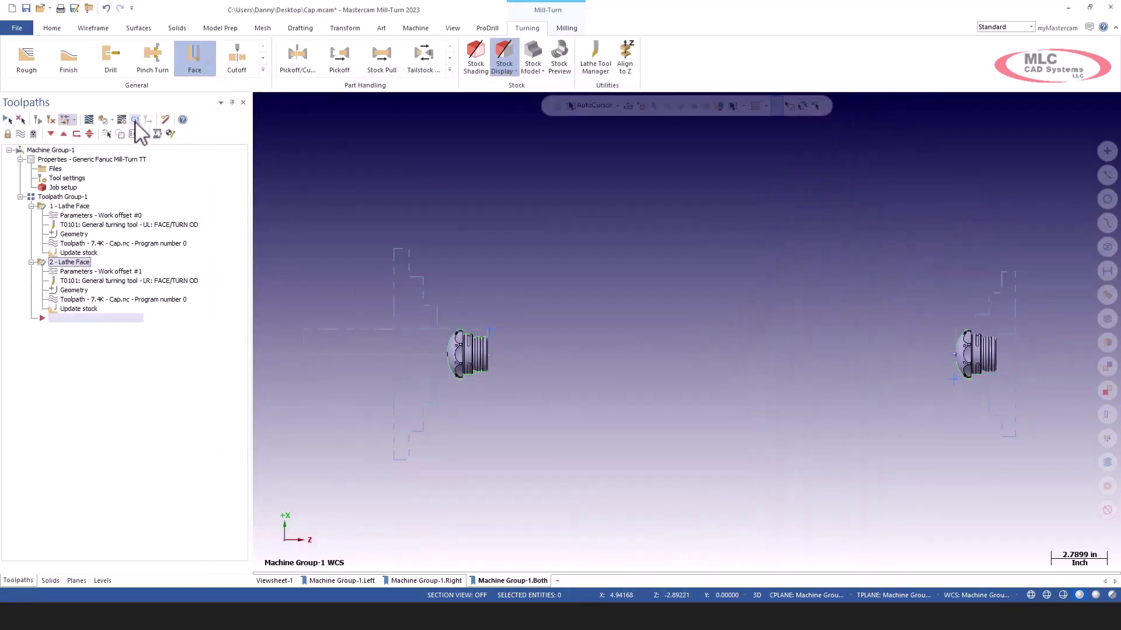
Step: Launch the machine simulation from Code Expert, and examine the tools on both turrets up close and from several angles
left_click(134, 119)
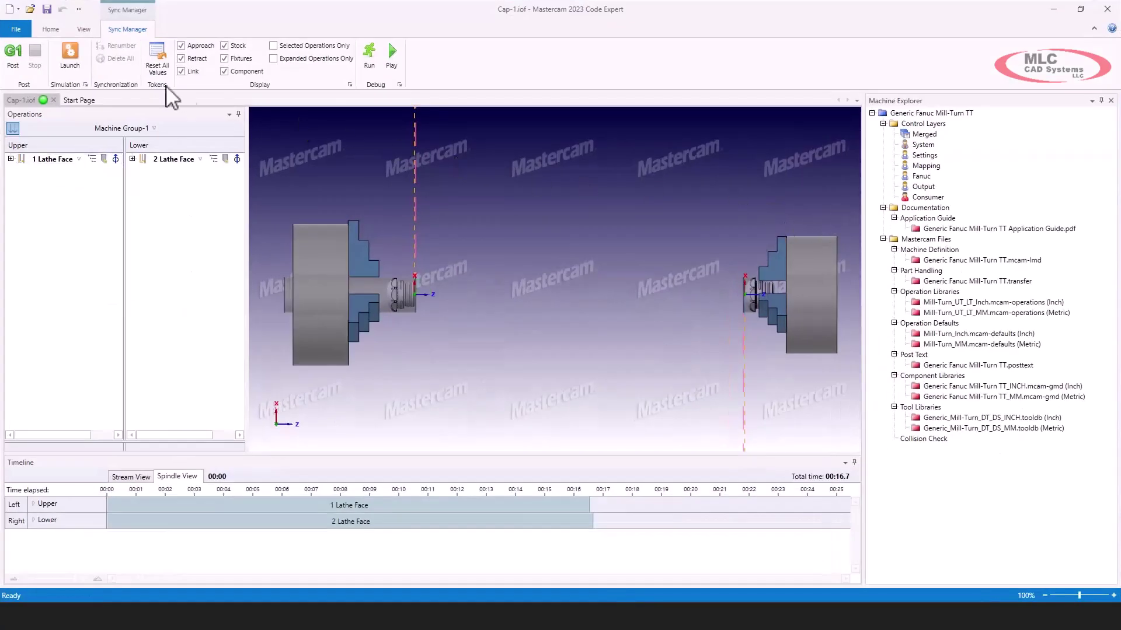
left_click(70, 56)
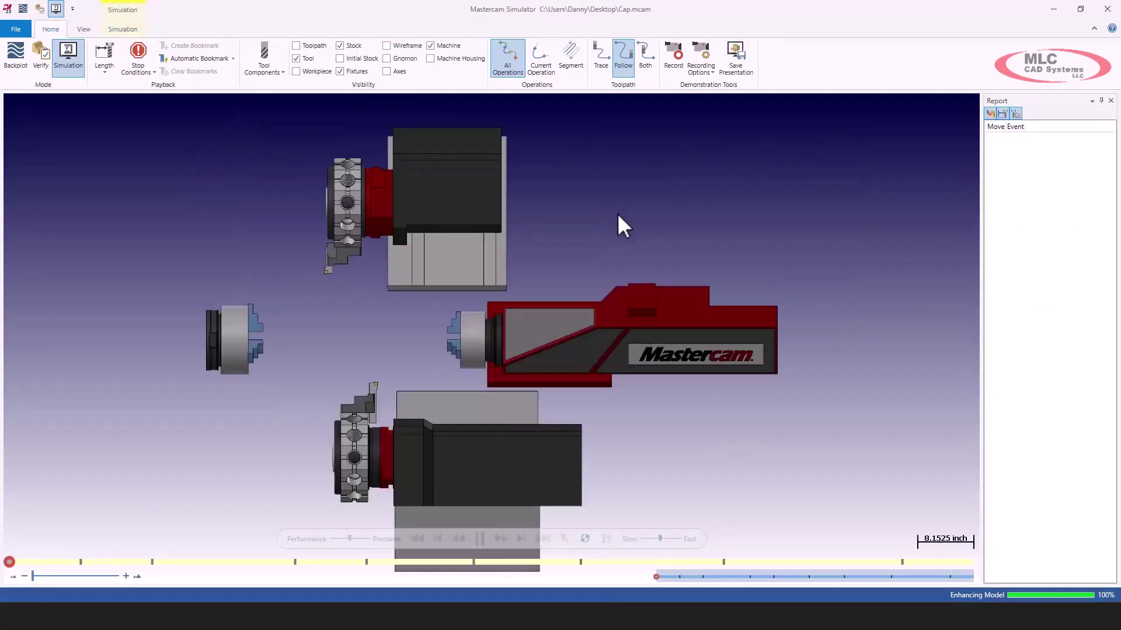
middle_click_drag(404, 304, 287, 333)
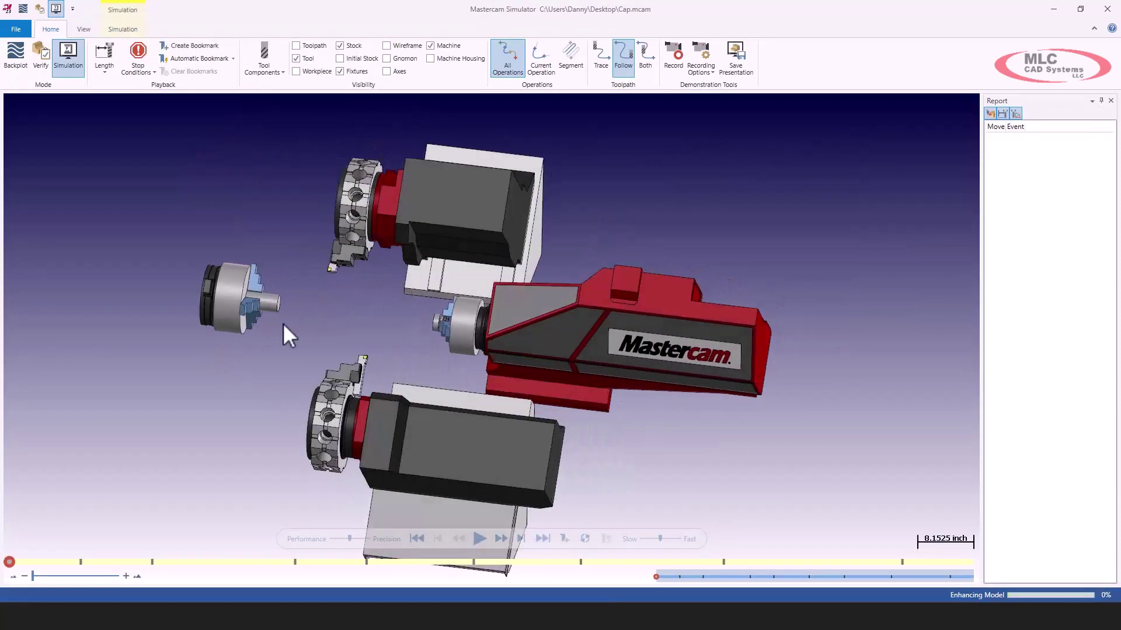
scroll(311, 313, "up", 3)
scroll(344, 294, "down", 5)
scroll(345, 286, "up", 5)
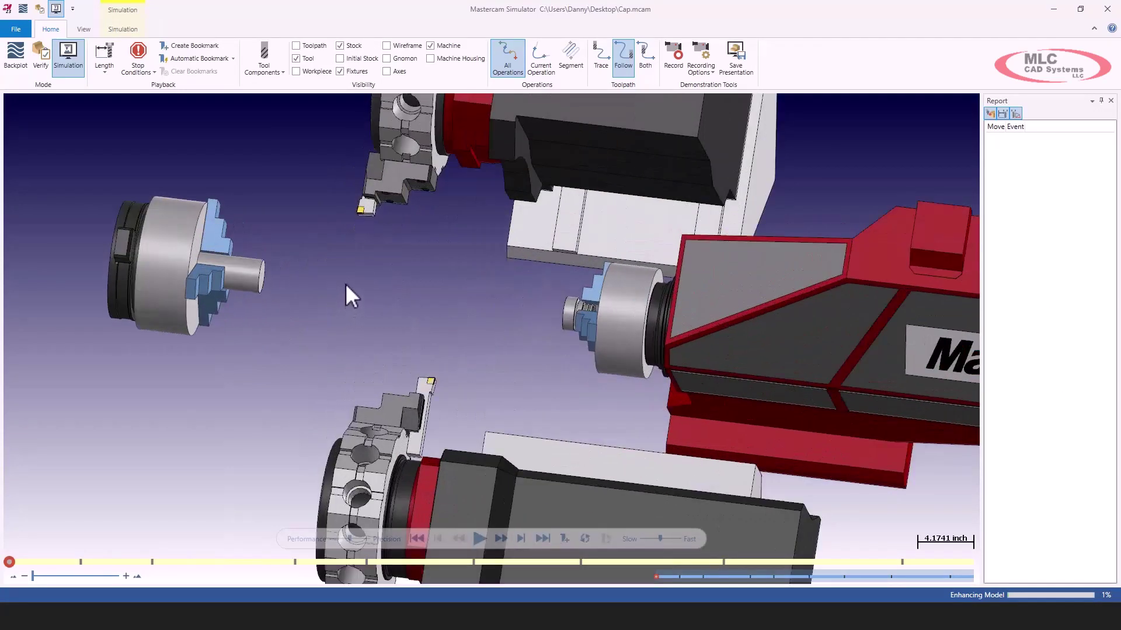
scroll(348, 286, "down", 5)
scroll(368, 280, "up", 2)
scroll(386, 280, "down", 2)
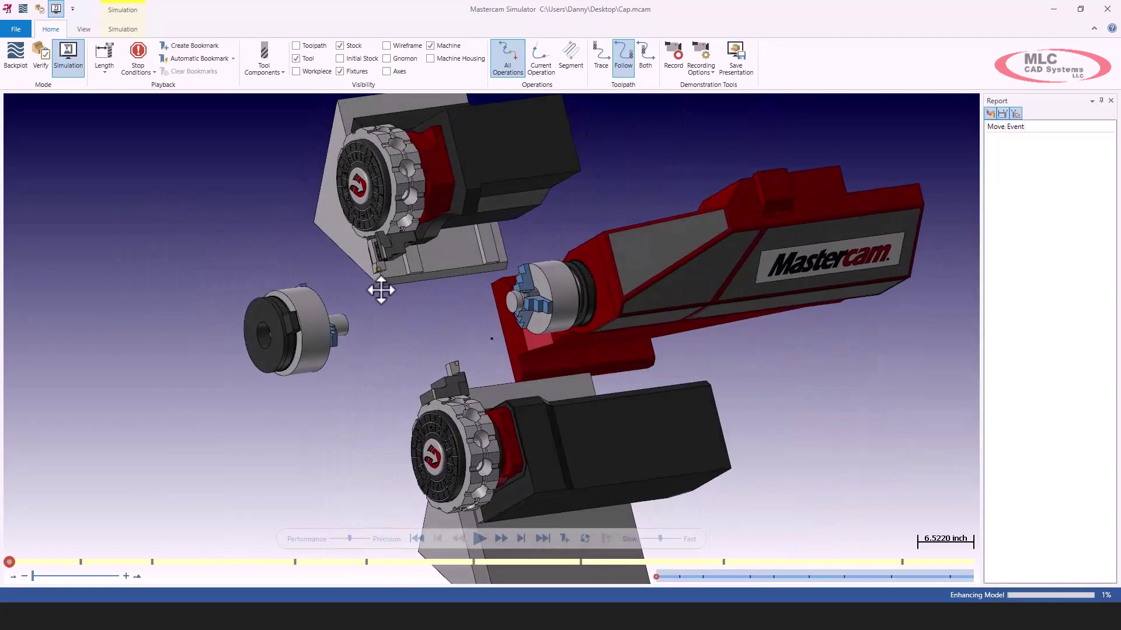
scroll(380, 287, "up", 6)
scroll(379, 274, "up", 2)
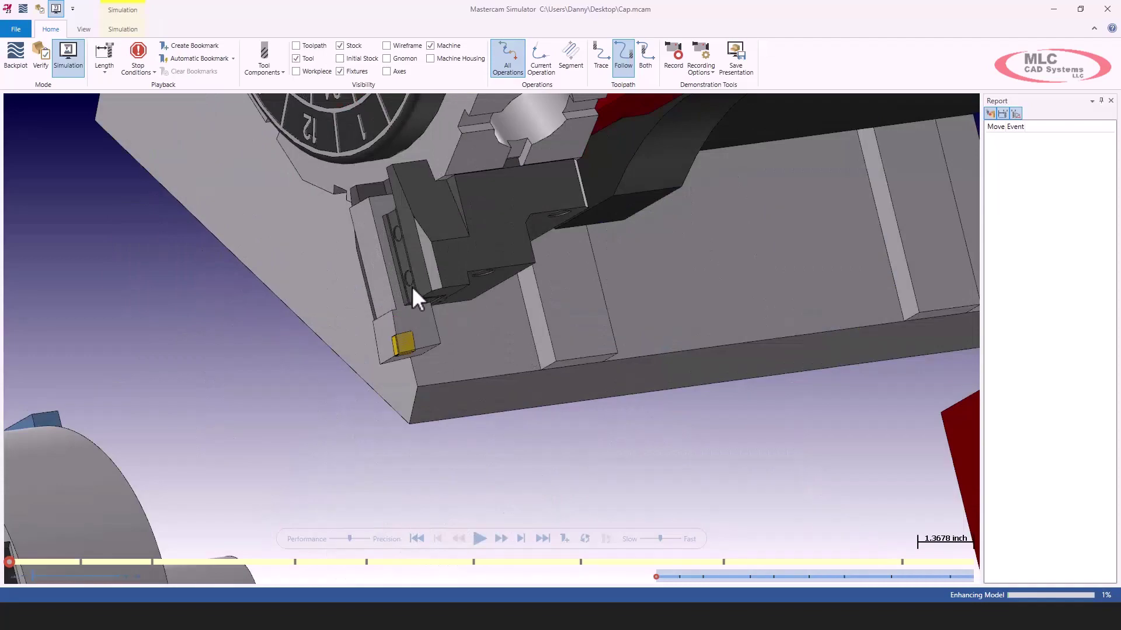
left_click_drag(411, 286, 381, 268)
scroll(436, 272, "down", 4)
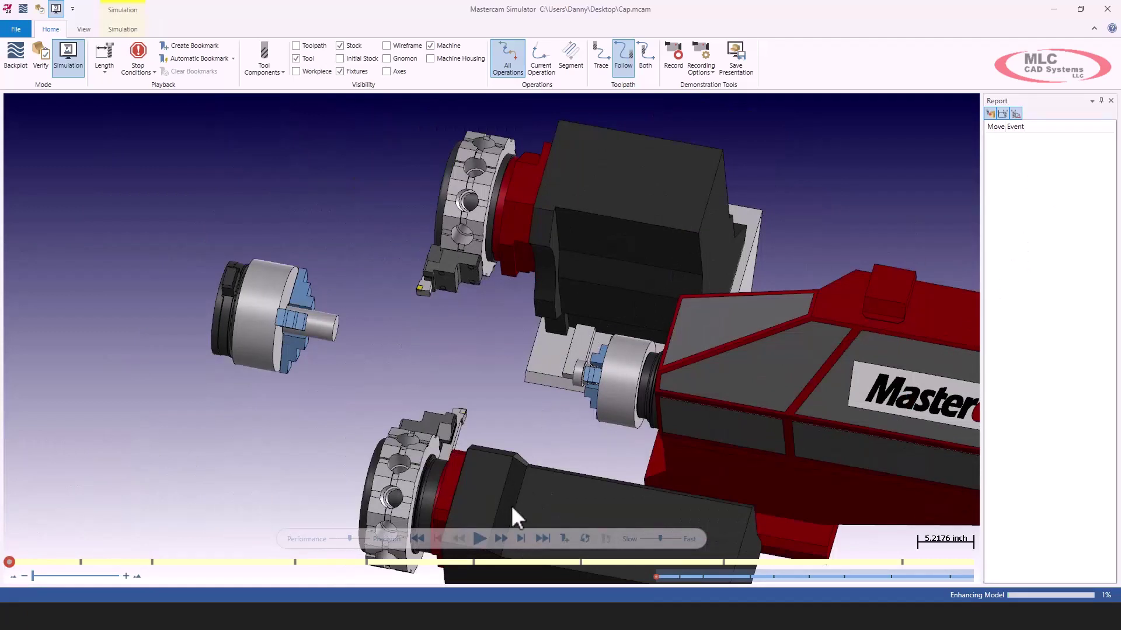
Step: Play the simulation of both face operations, and inspect the reported event at moves 12-15
left_click(479, 539)
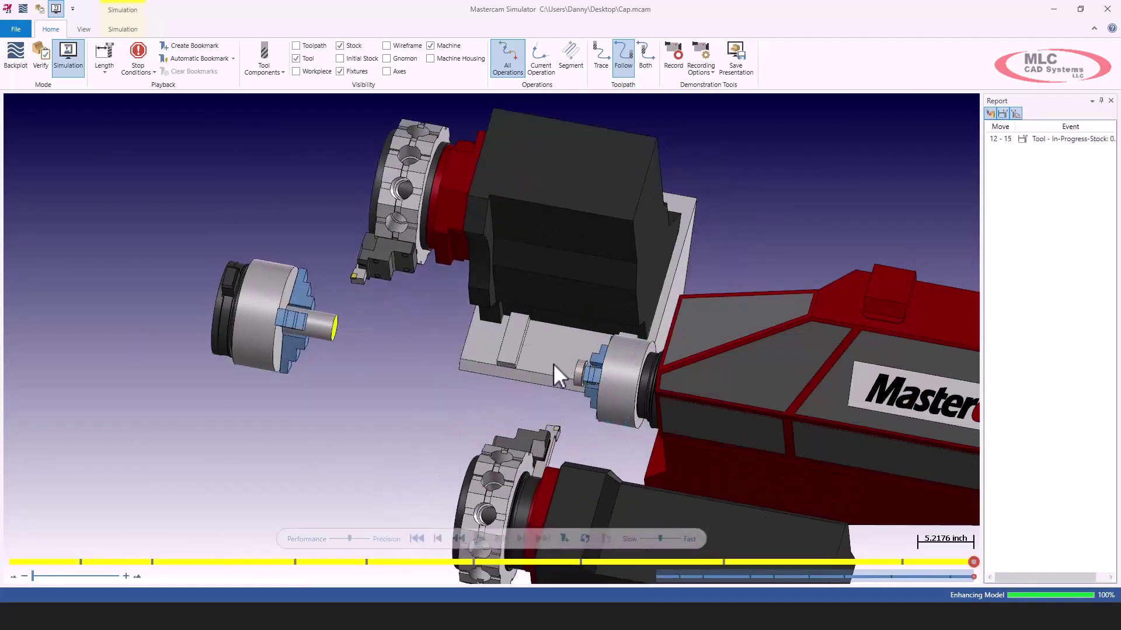
left_click(1034, 140)
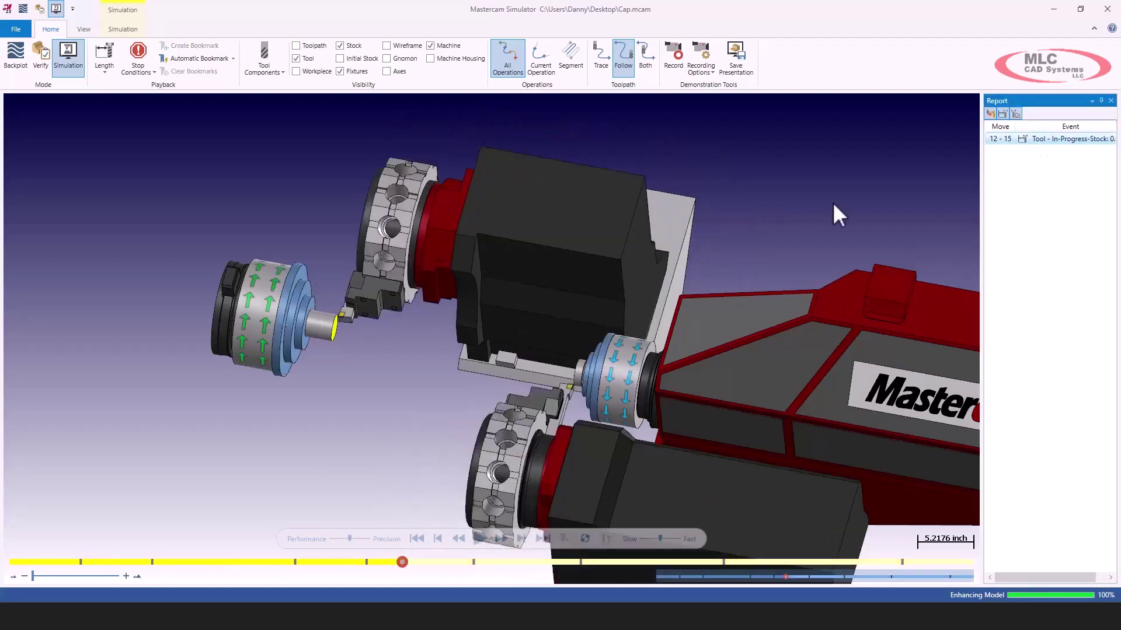
mouse_move(565, 409)
middle_mouse_down()
mouse_move(581, 426)
mouse_move(565, 431)
middle_mouse_up()
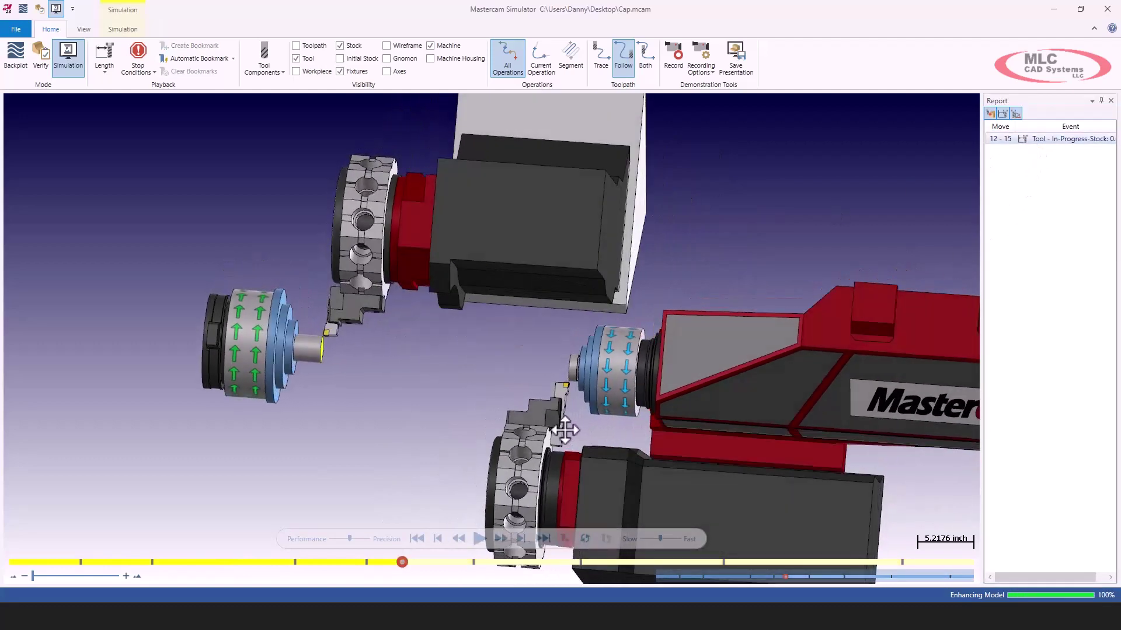
Step: Turn off proximity alerts in the collision checking options, and replay the simulation from the start
left_click(82, 30)
left_click(122, 30)
left_click(89, 73)
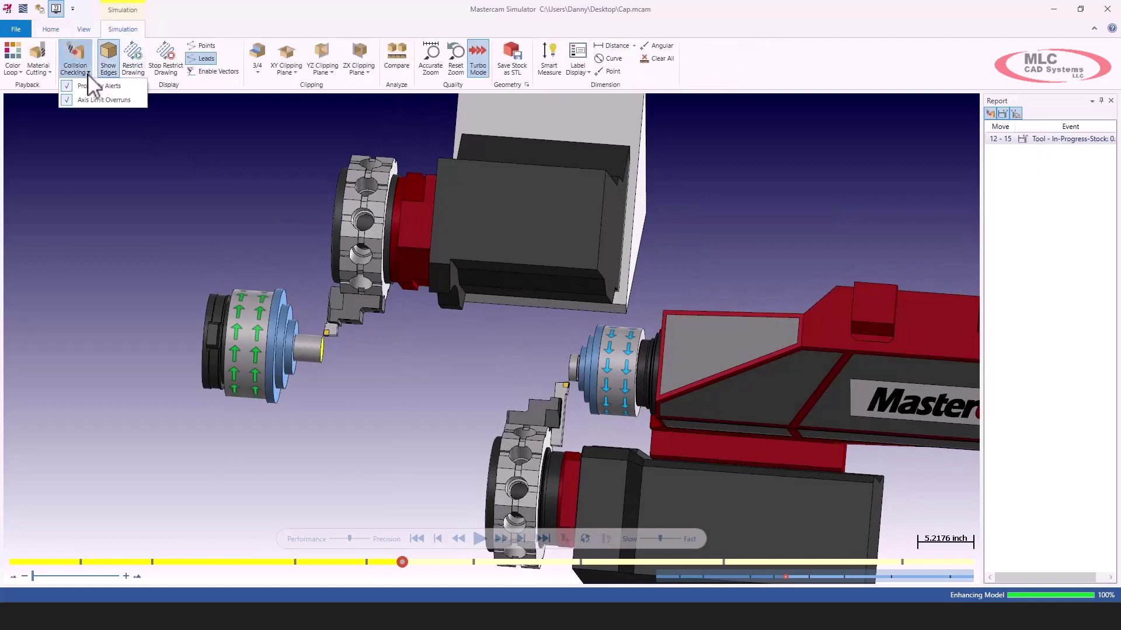
left_click(82, 86)
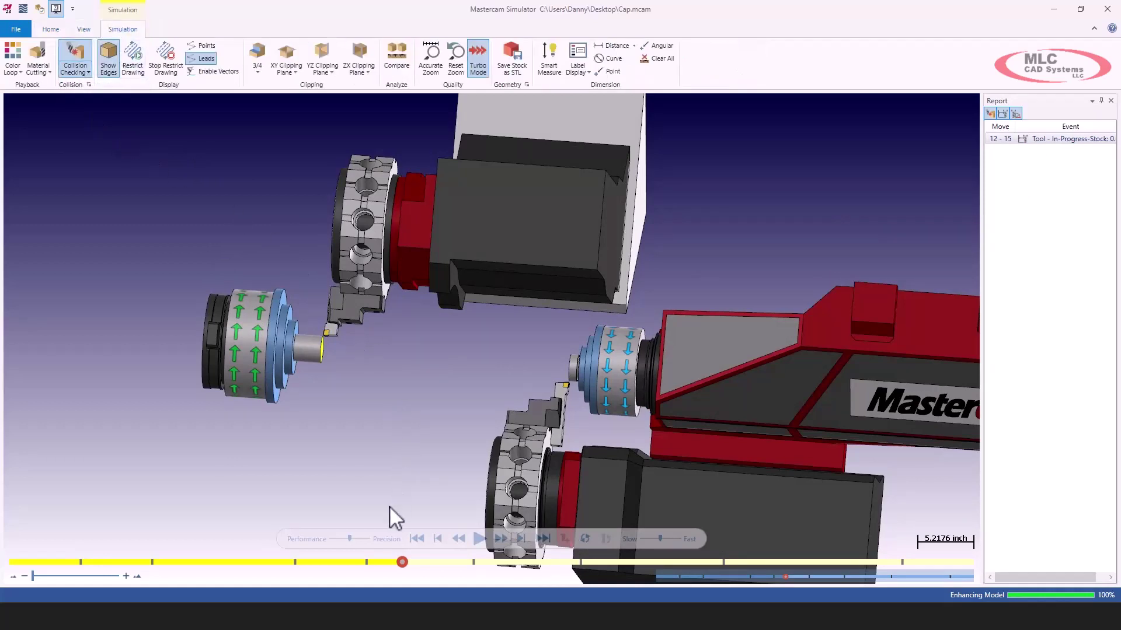
left_click(417, 539)
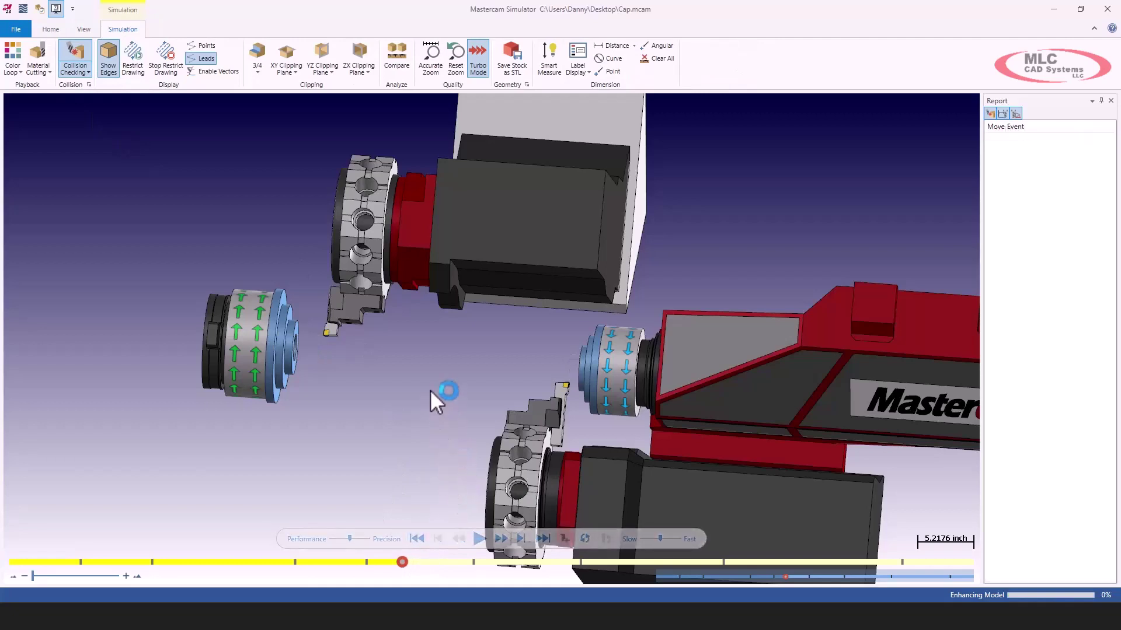
left_click(480, 538)
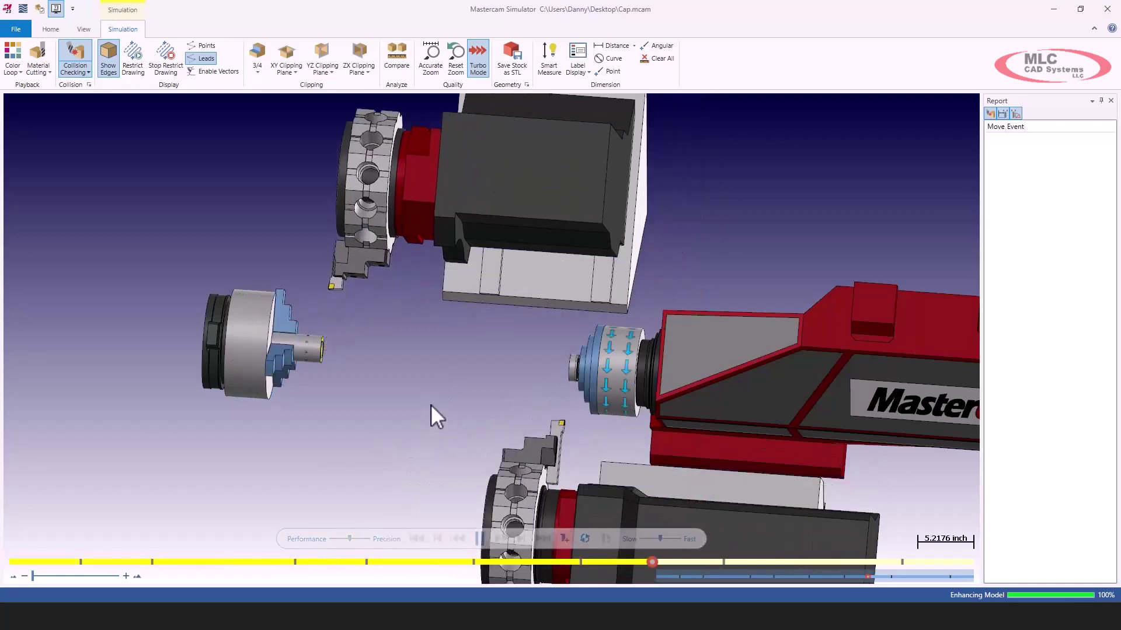
Step: Look over the machine after the replay, and return from the simulator and Code Expert to Mastercam
mouse_move(432, 398)
middle_mouse_down()
mouse_move(440, 393)
mouse_move(418, 396)
middle_mouse_up()
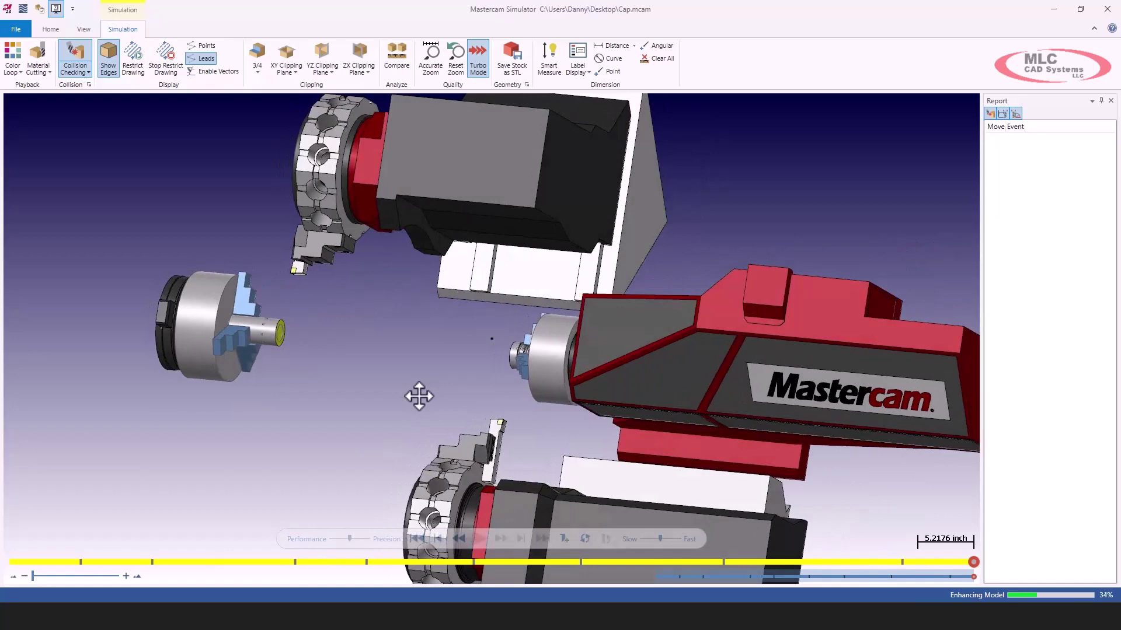
scroll(427, 393, "down", 3)
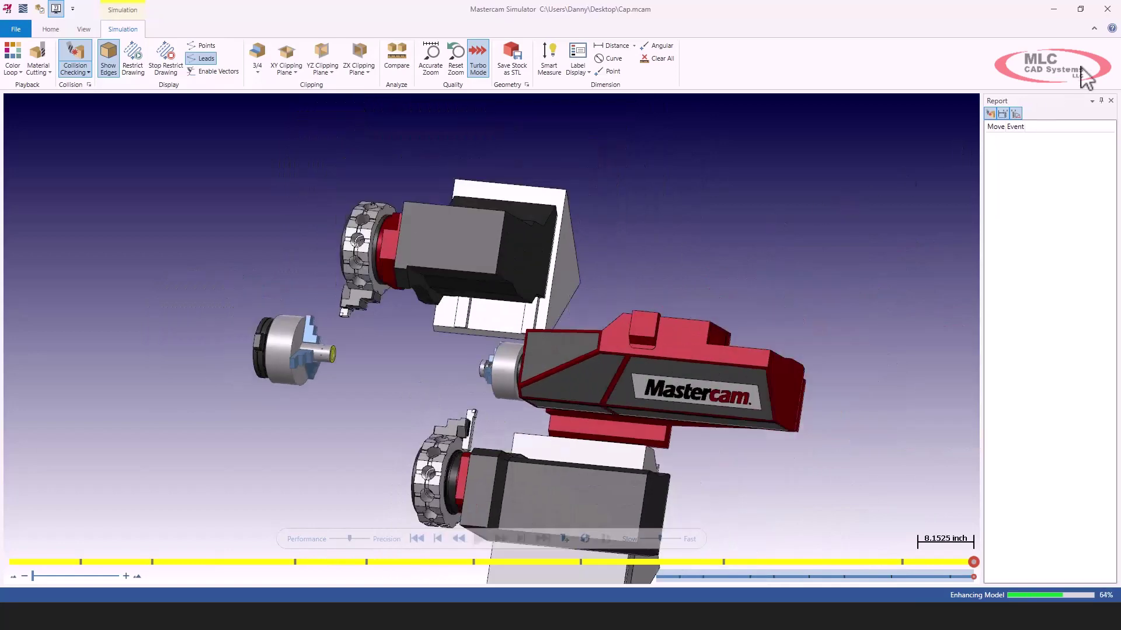
left_click(1107, 8)
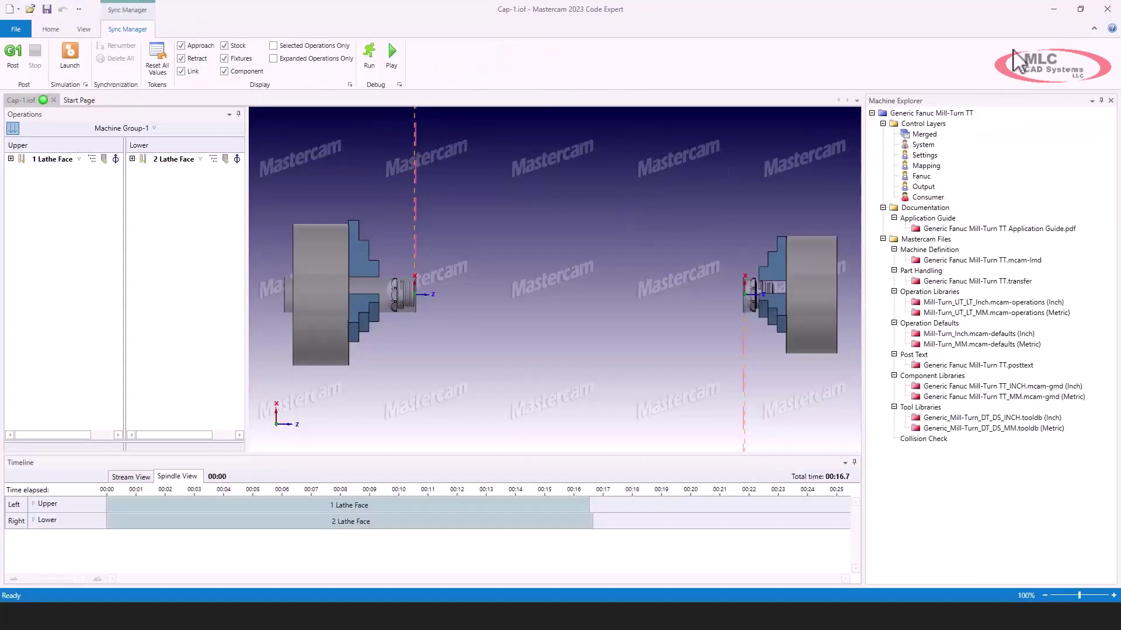
left_click(1054, 9)
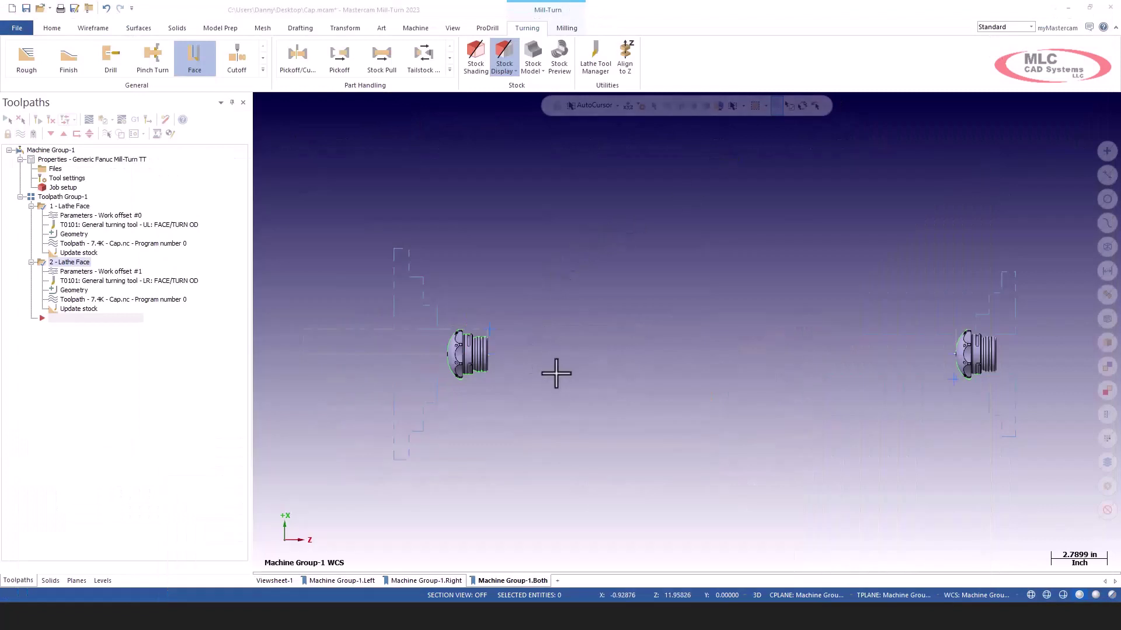
Step: Start a Lathe Drill toolpath with the upper turret and left spindle, and choose the 0.75 diameter drill T125125 from the library
middle_click_drag(555, 374, 525, 370)
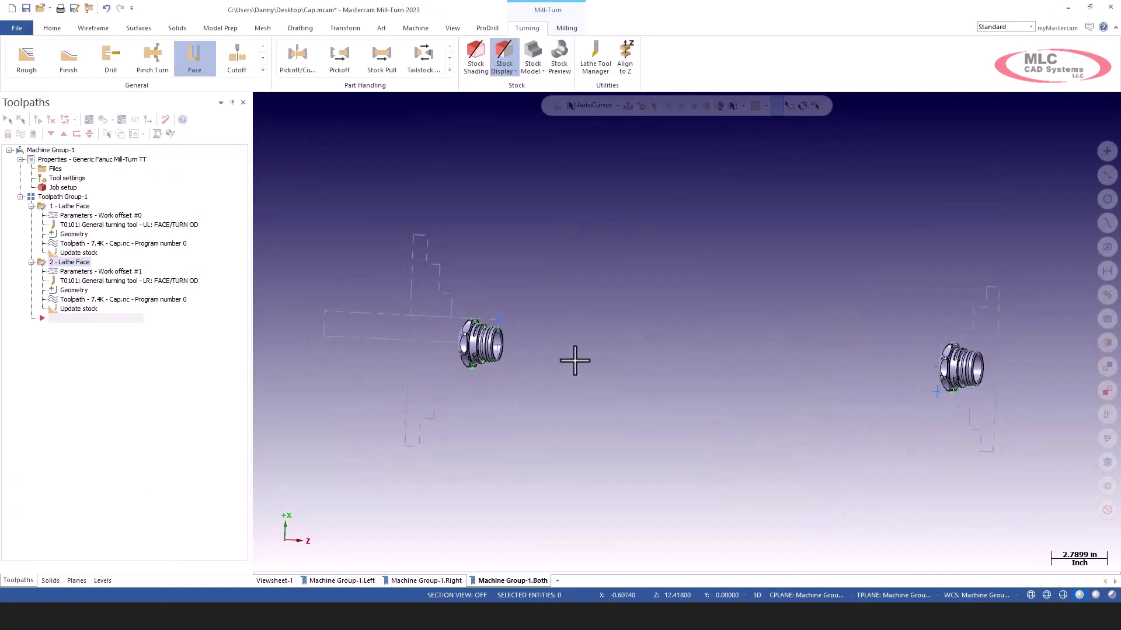
right_click(565, 244)
left_click(600, 326)
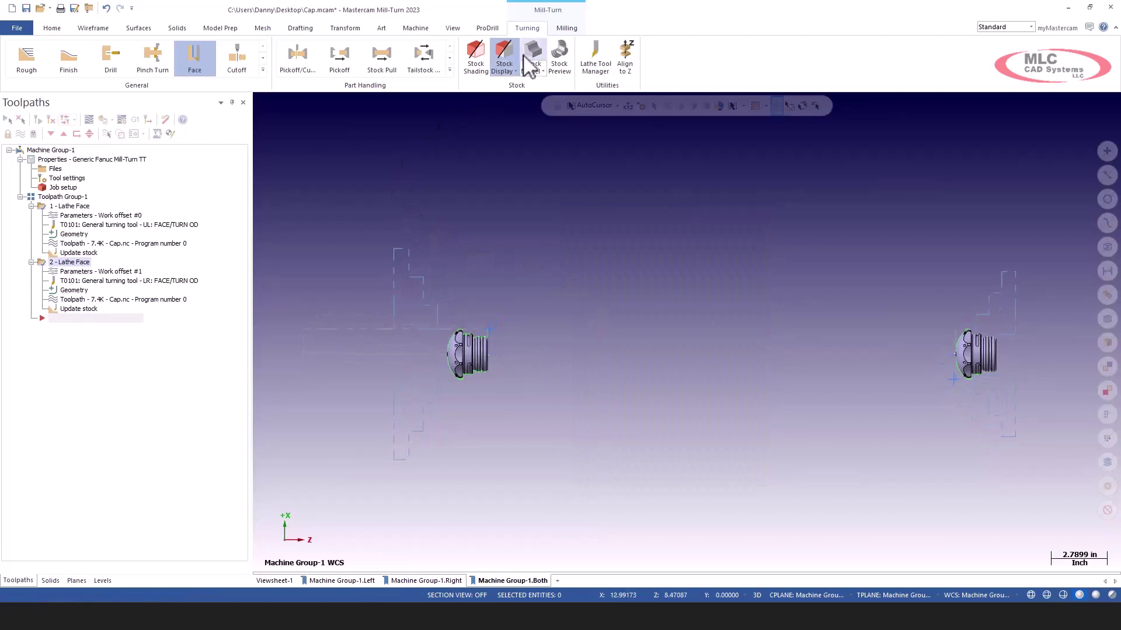
left_click(111, 61)
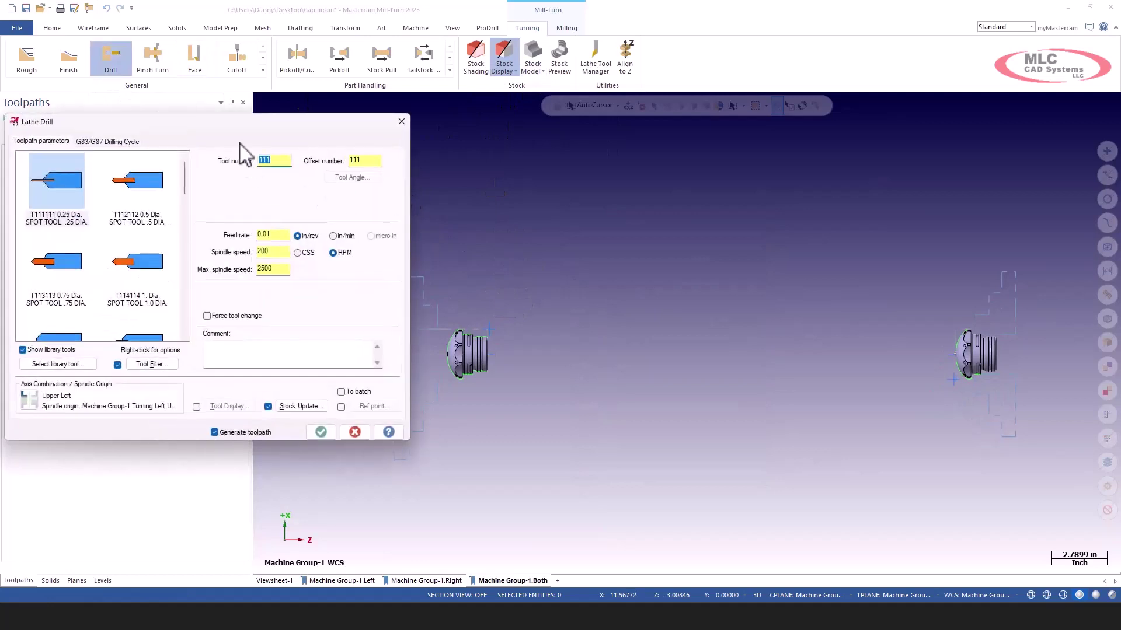
left_click_drag(237, 124, 314, 122)
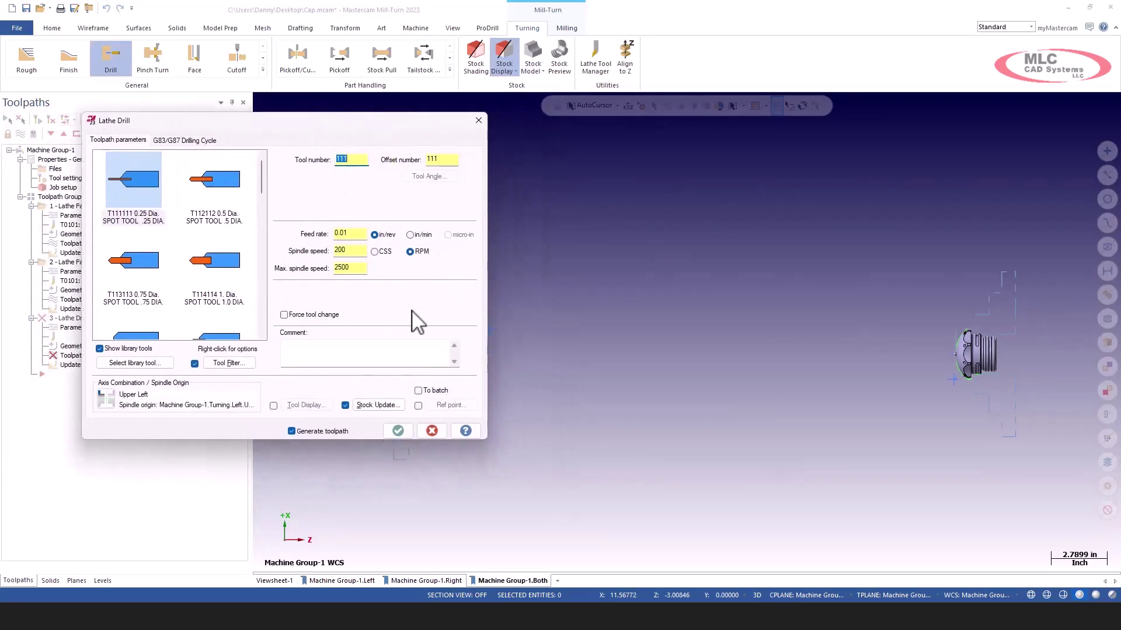
left_click_drag(261, 198, 239, 260)
left_click(227, 244)
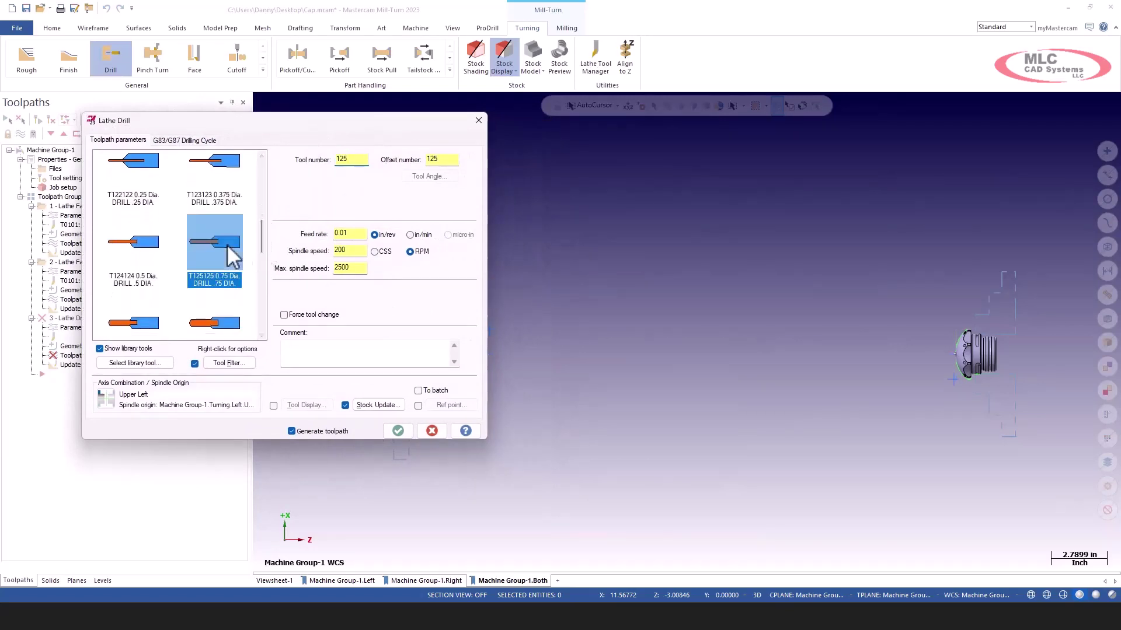
Step: Edit the 0.75 drill's geometry to a 0.0 tip angle, and preview the flat-ended tool
right_click(227, 244)
left_click(266, 279)
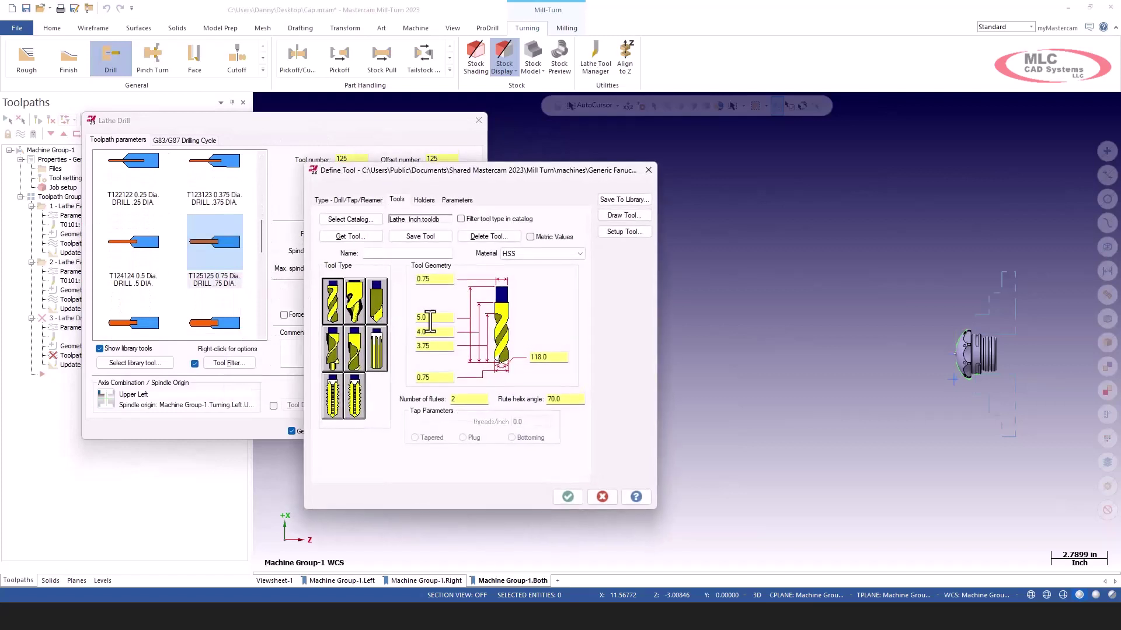
double_click(528, 356)
left_click(624, 216)
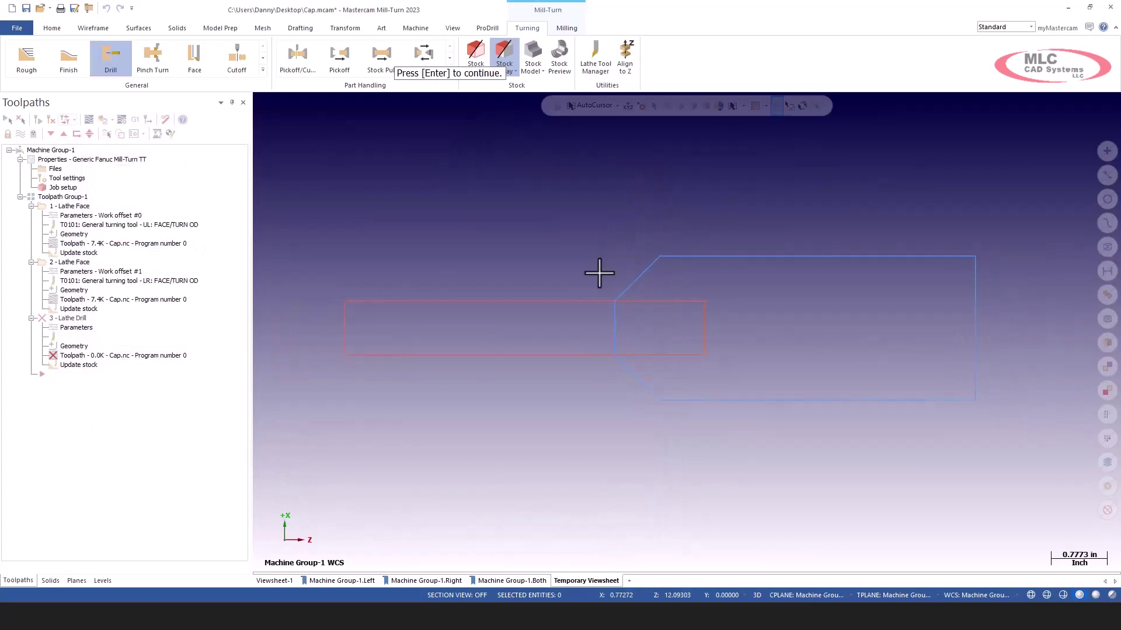
key("Return")
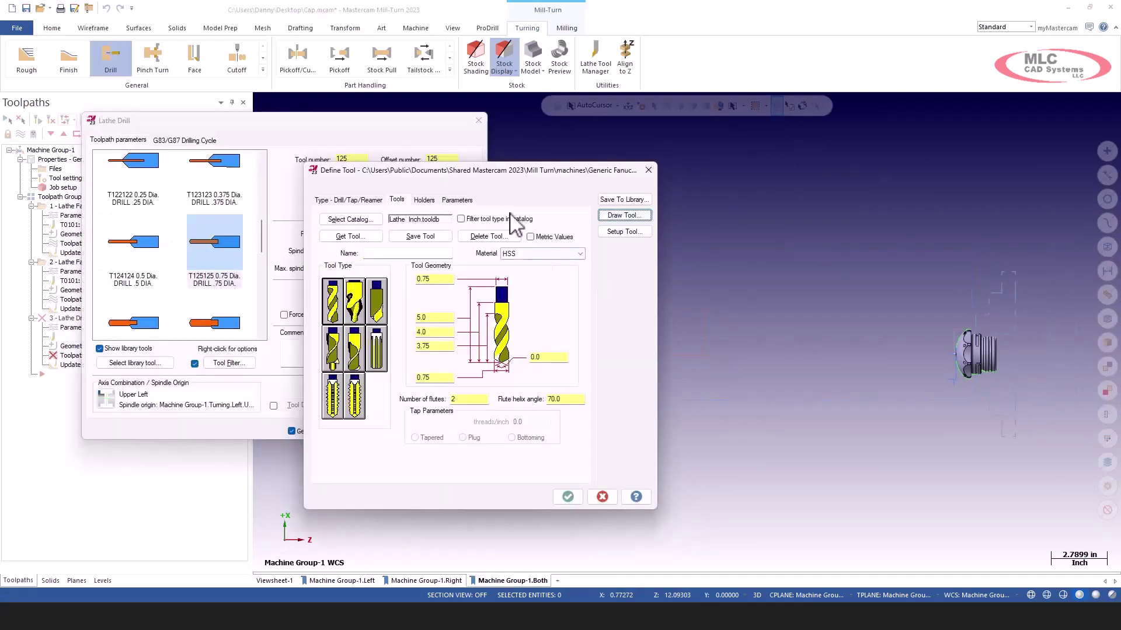
Step: Define the drill as tool and offset number 5, named .750 INDEX DRILL, and set the operation's spindle speed and maximum to 500
left_click(457, 200)
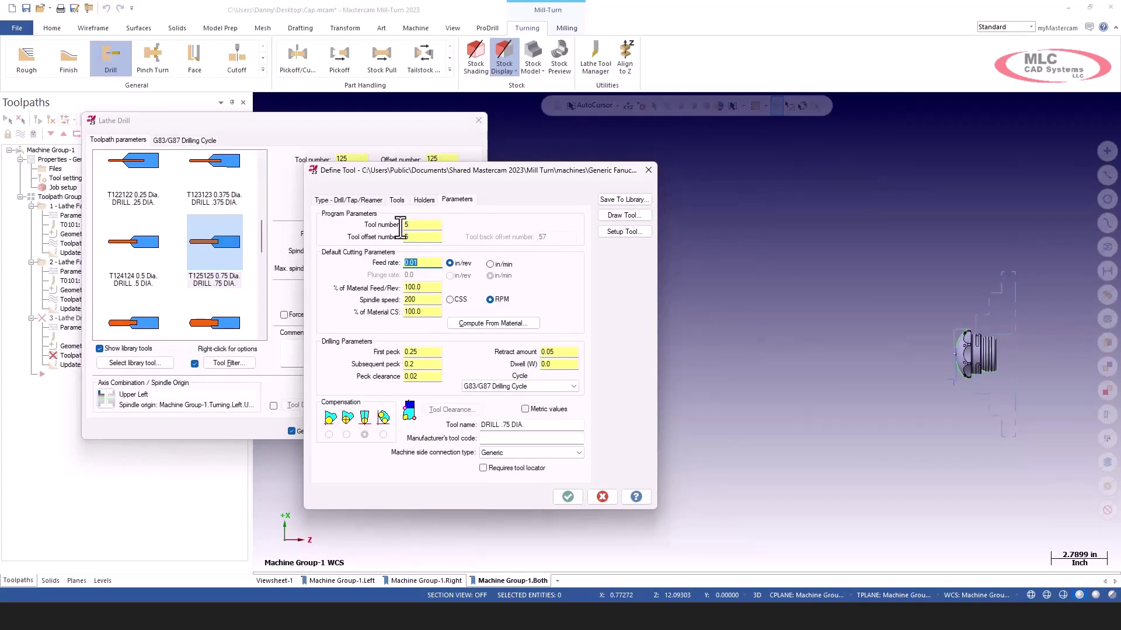
left_click_drag(573, 424, 446, 425)
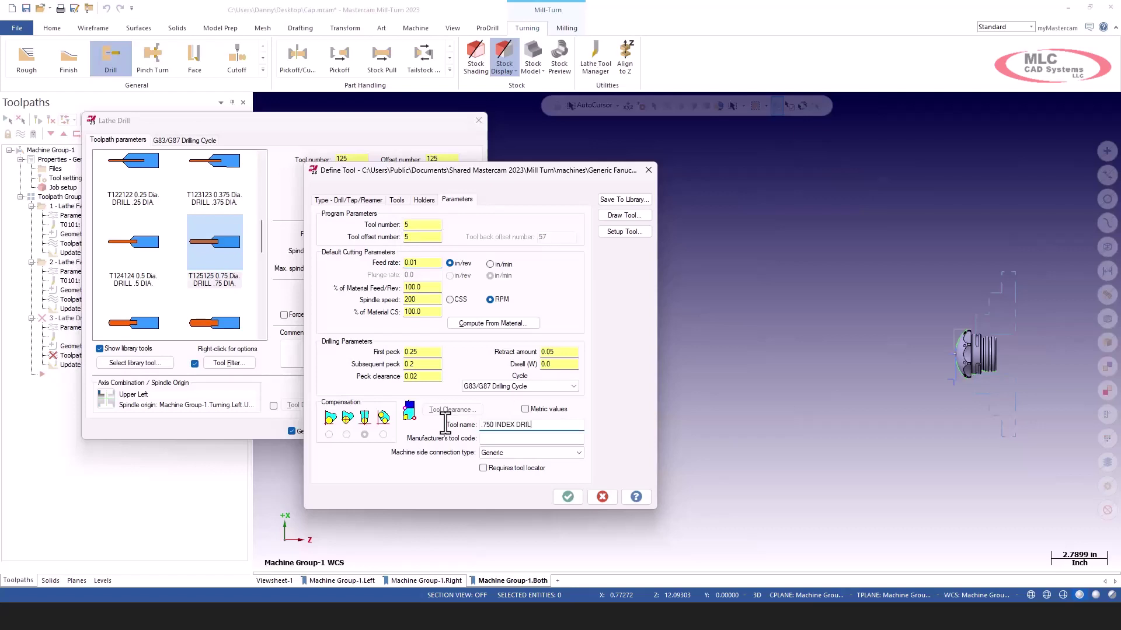
left_click(567, 497)
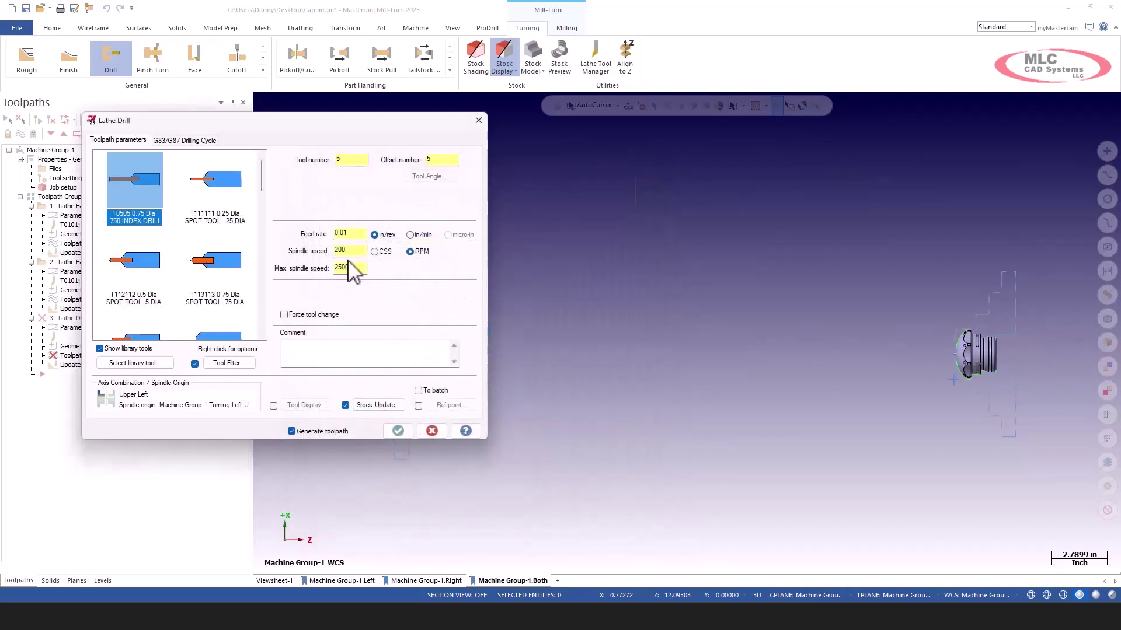
left_click_drag(356, 251, 318, 251)
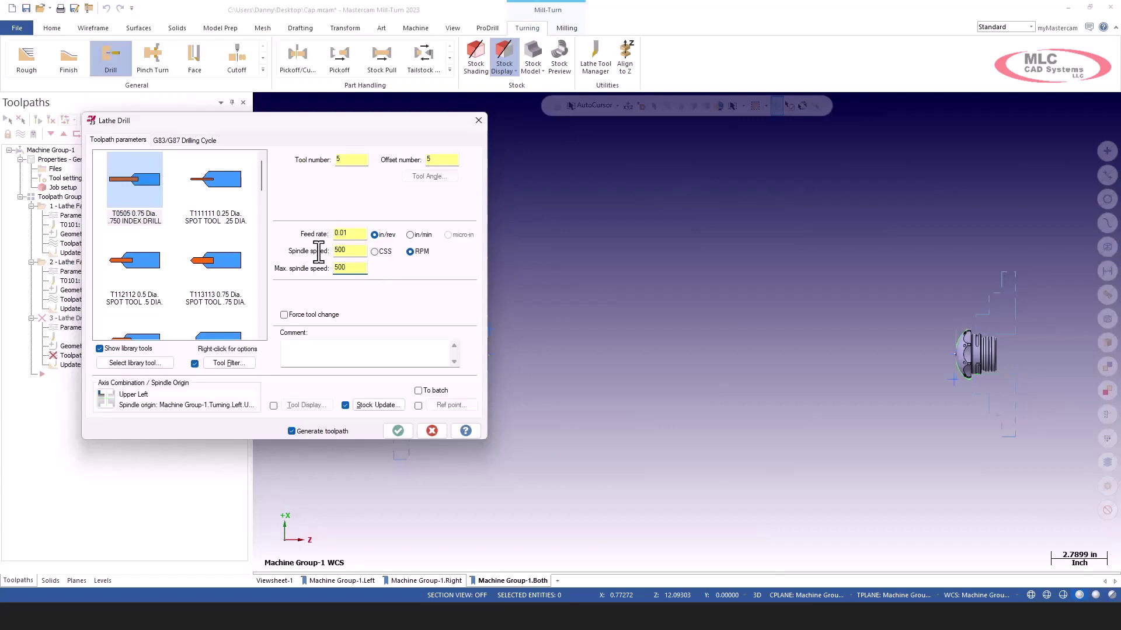
Step: Set the drilling depth as absolute, taking it from the bottom of the bore in the left spindle's part
left_click(186, 141)
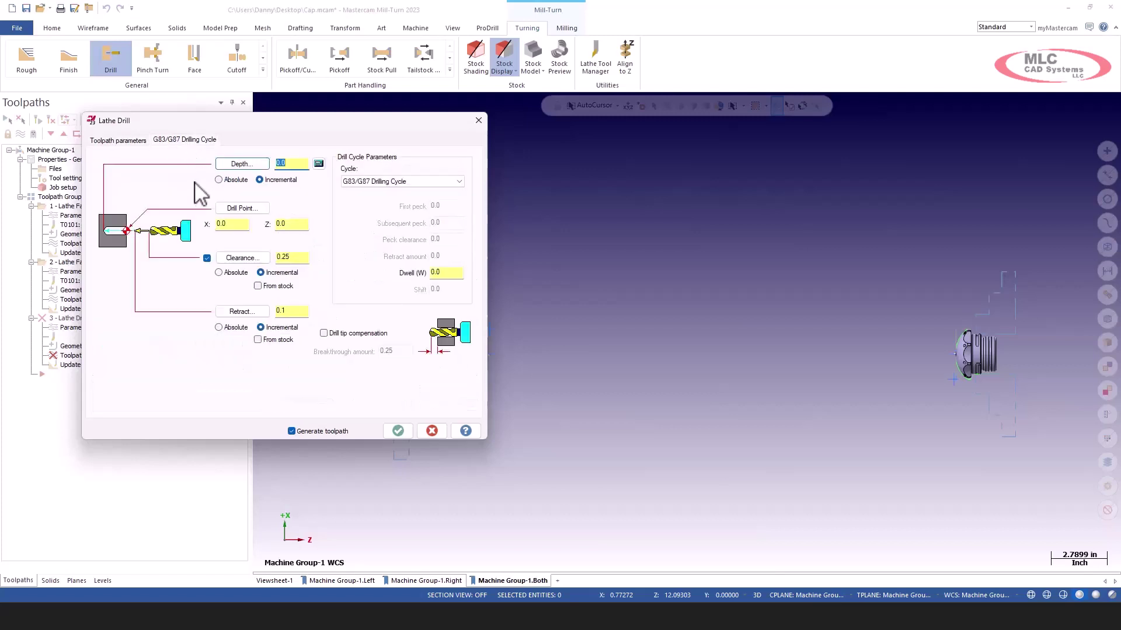
left_click(233, 179)
left_click(242, 163)
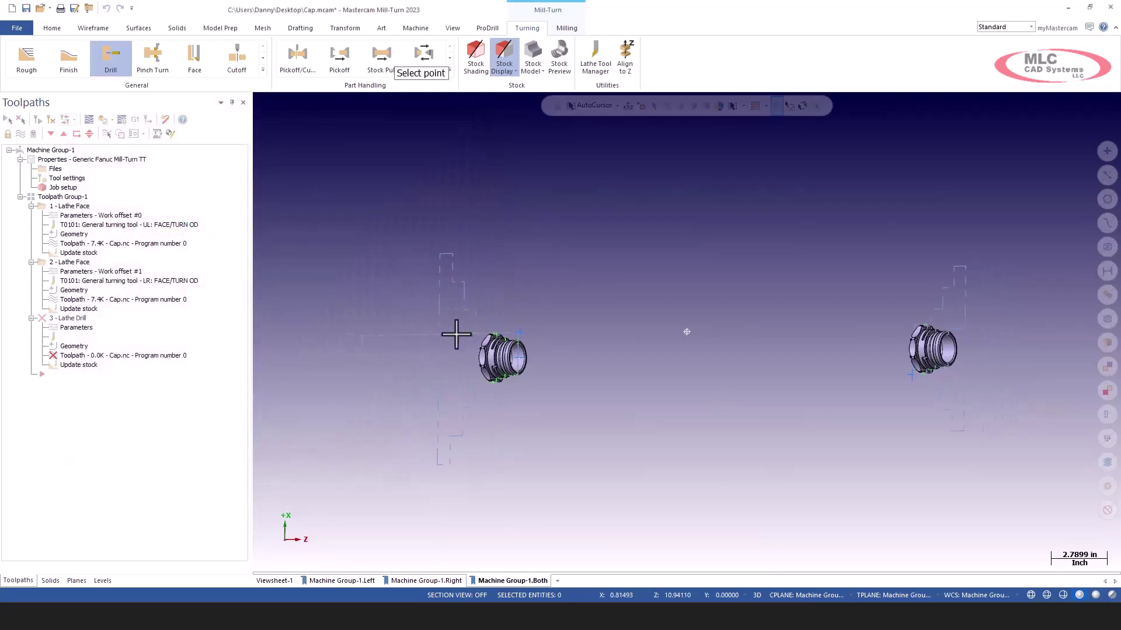
key("F1")
left_click_drag(545, 333, 633, 393)
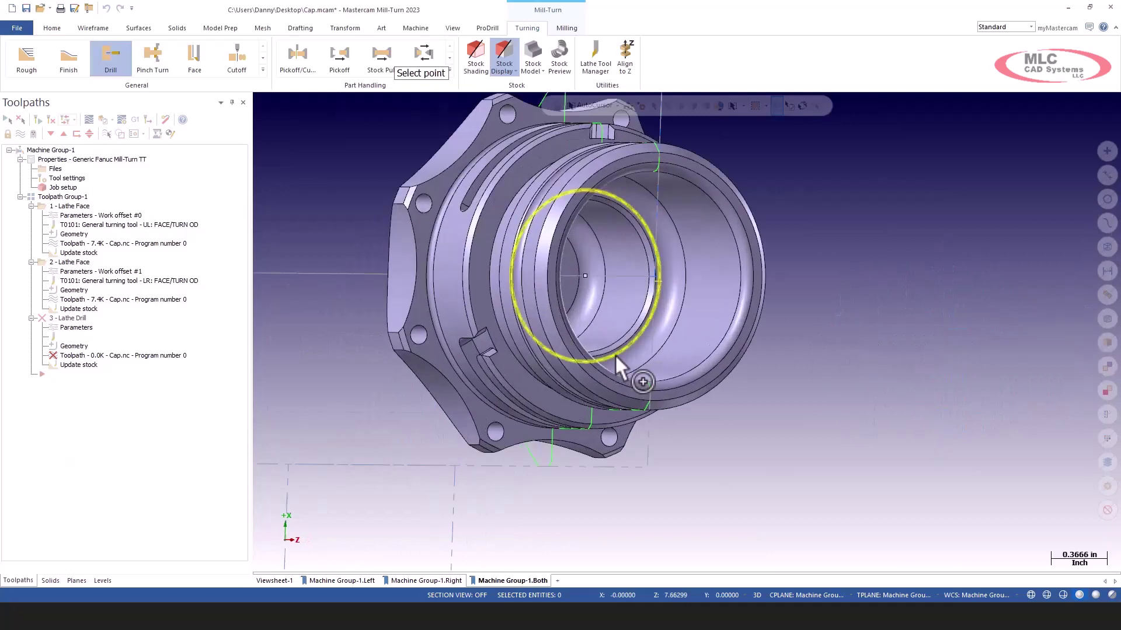
middle_click_drag(596, 354, 584, 295)
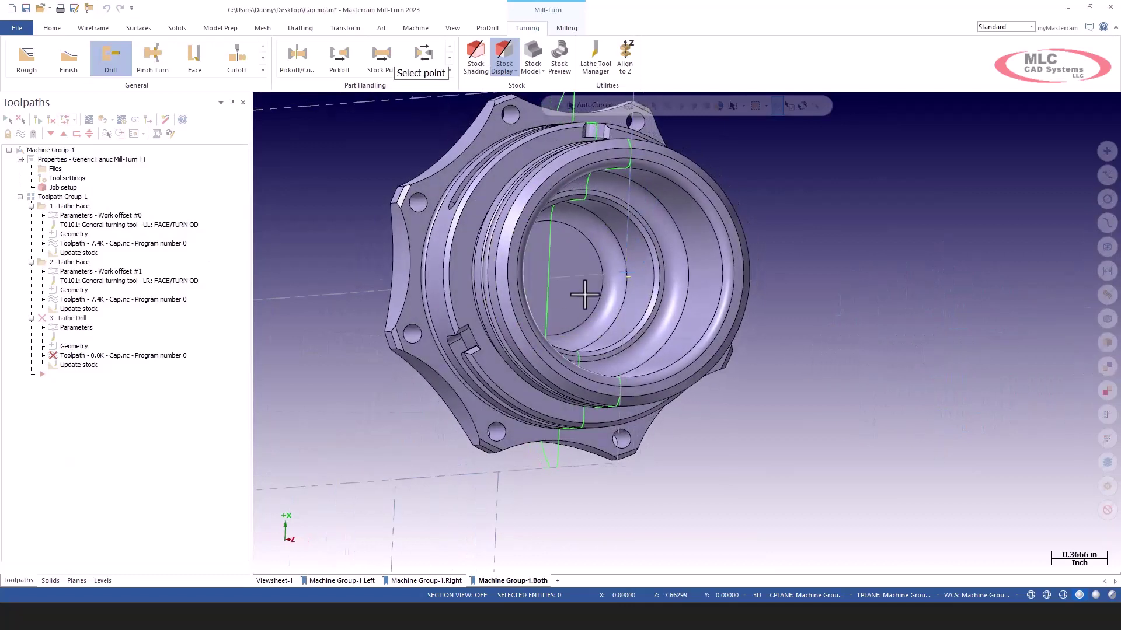
left_click(596, 255)
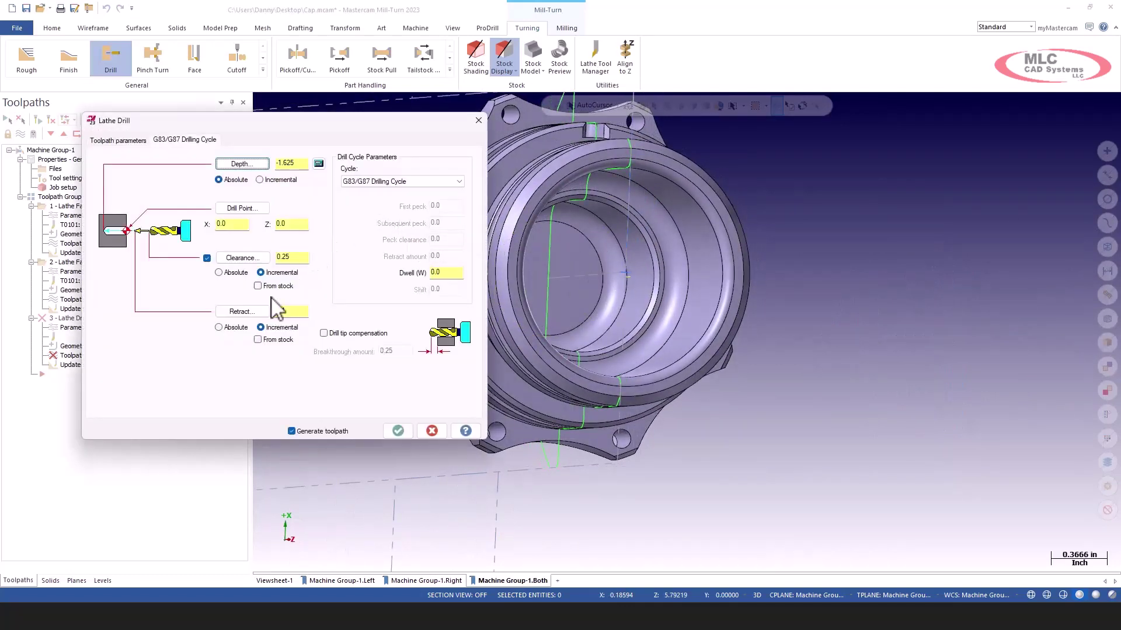
Step: Make the drill cycle's retract and clearance absolute, set the clearance to 0.1, and generate the toolpath
left_click(224, 328)
left_click(219, 272)
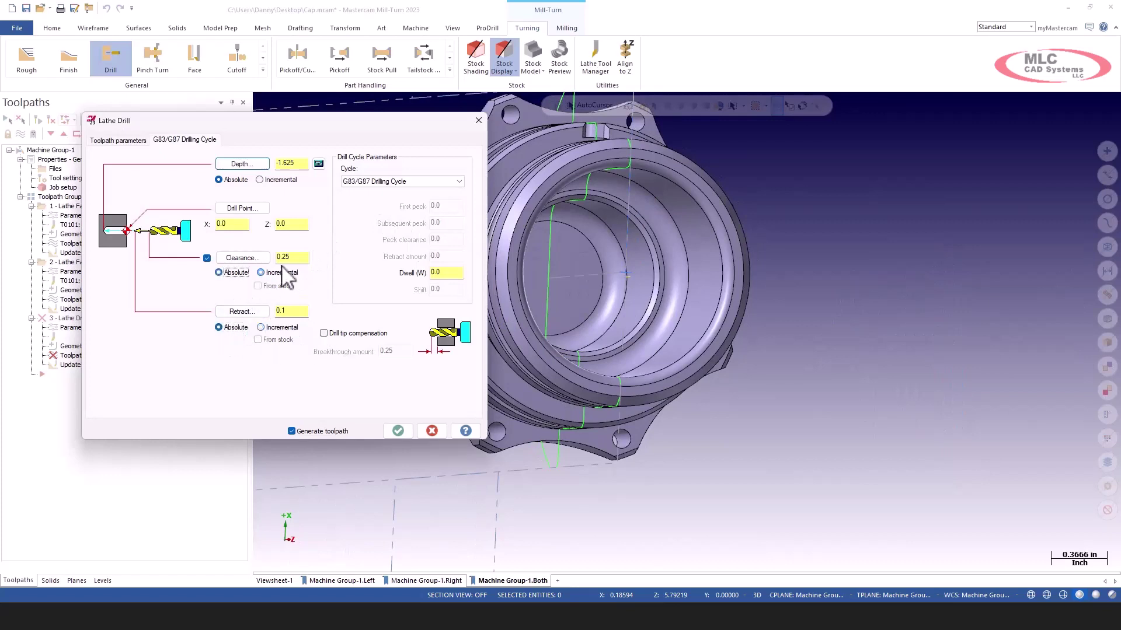
left_click(289, 256)
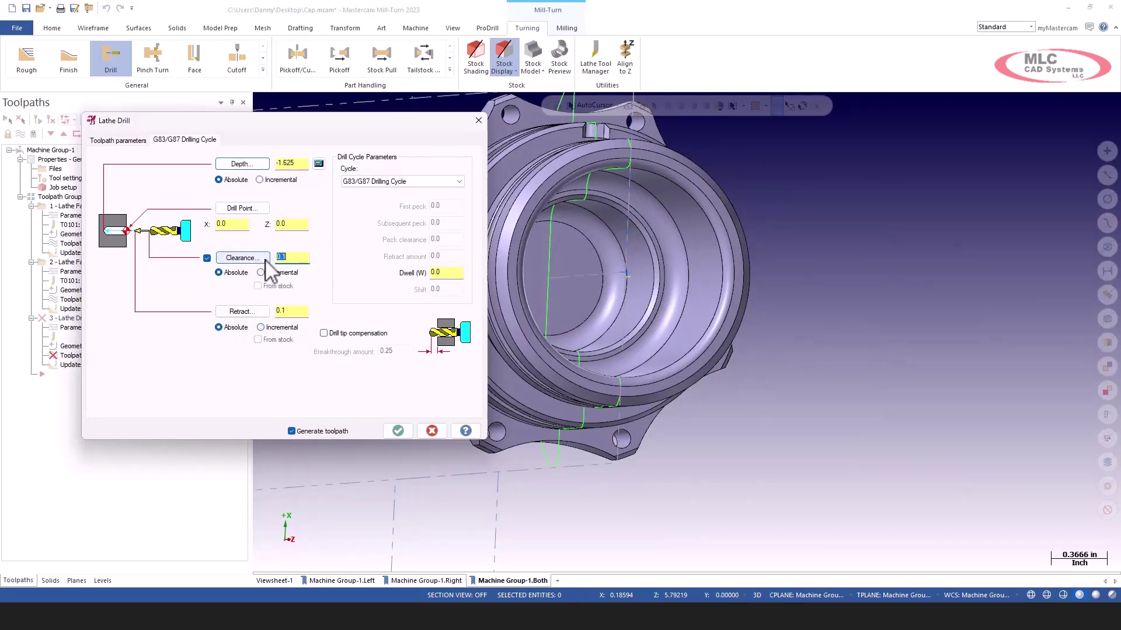
left_click(397, 431)
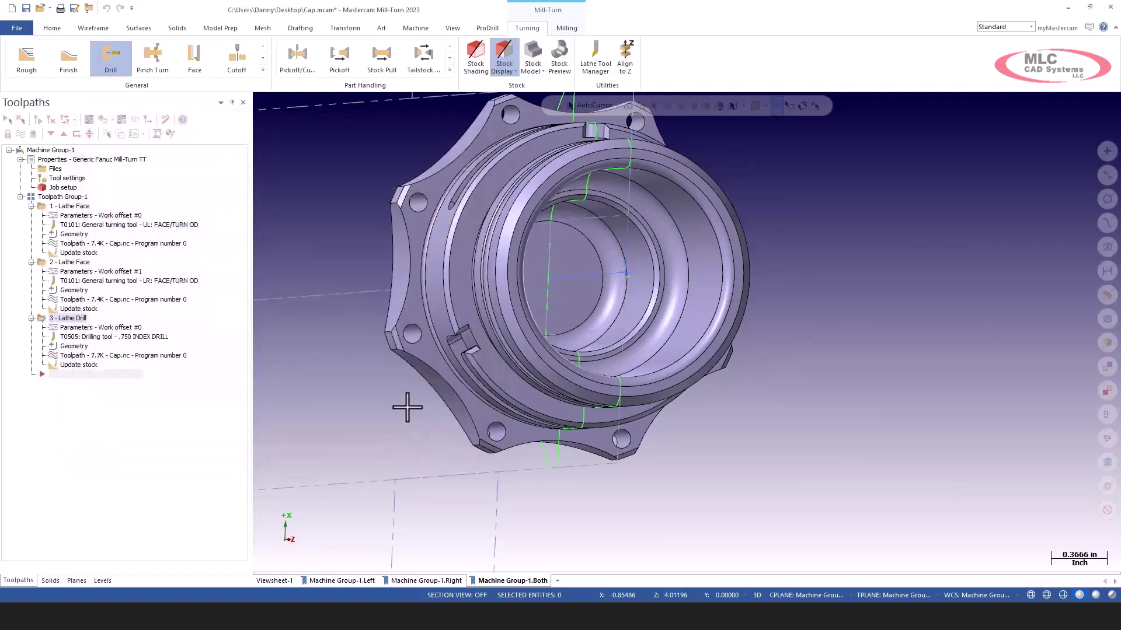
Step: Restore the top view, and load the .750 INDEX DRILL onto the machine in the Tool Setup Manager
right_click(331, 281)
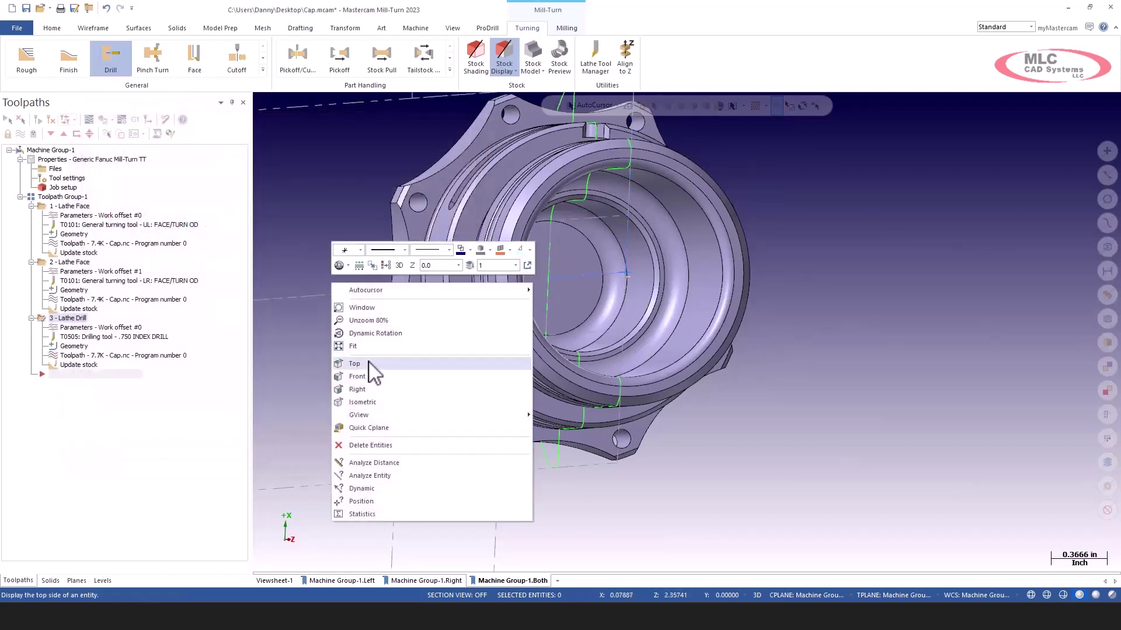
left_click(354, 364)
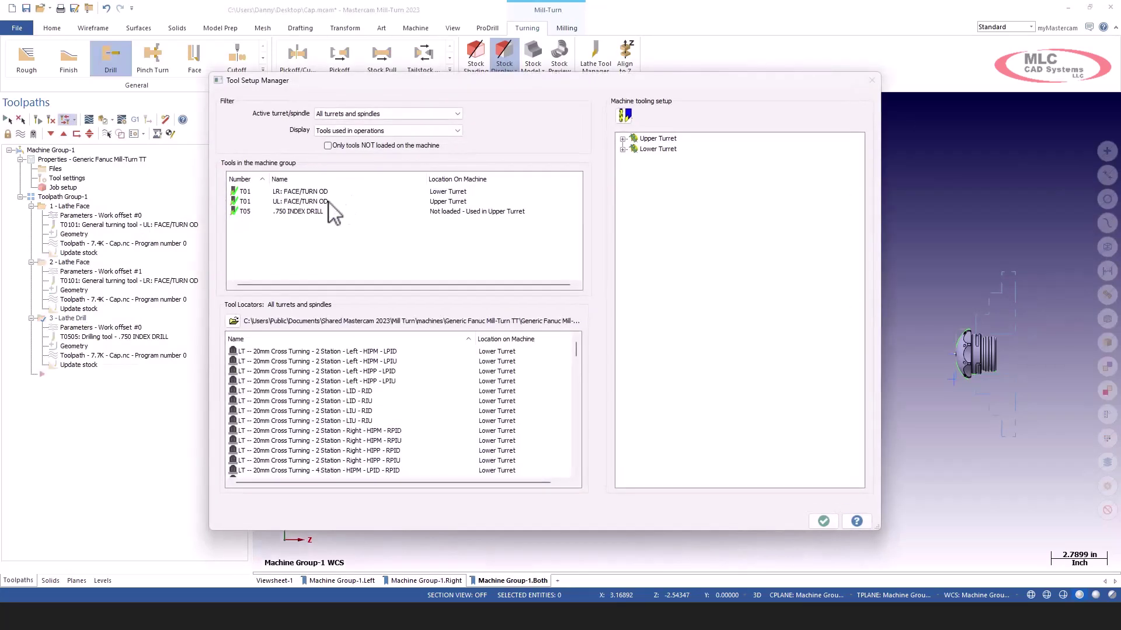
left_click(306, 211)
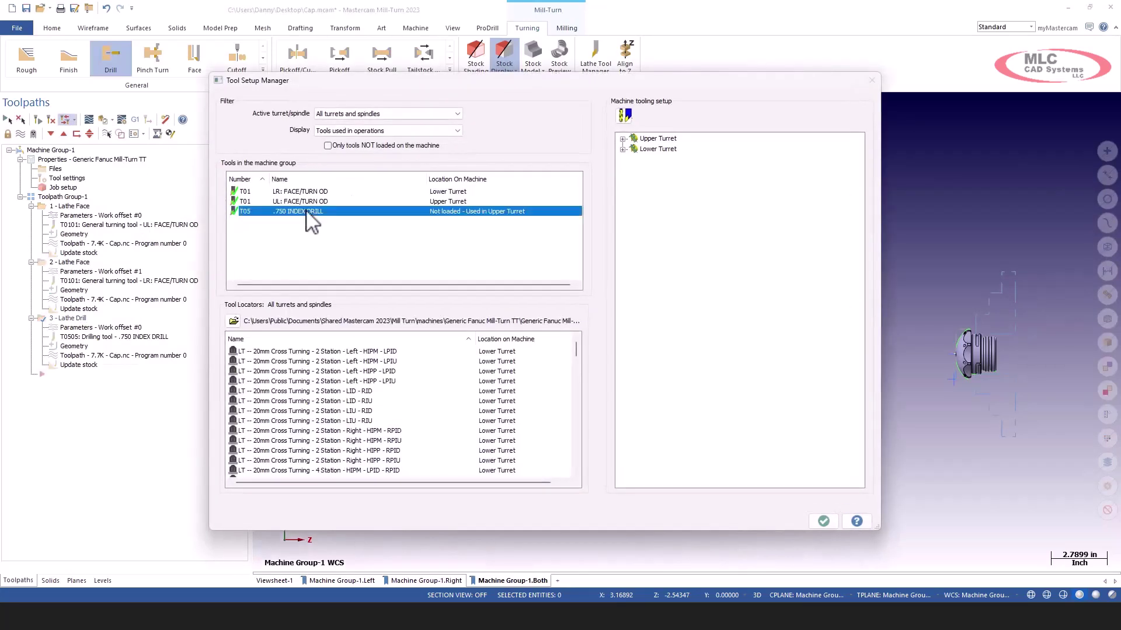
right_click(306, 211)
left_click(357, 233)
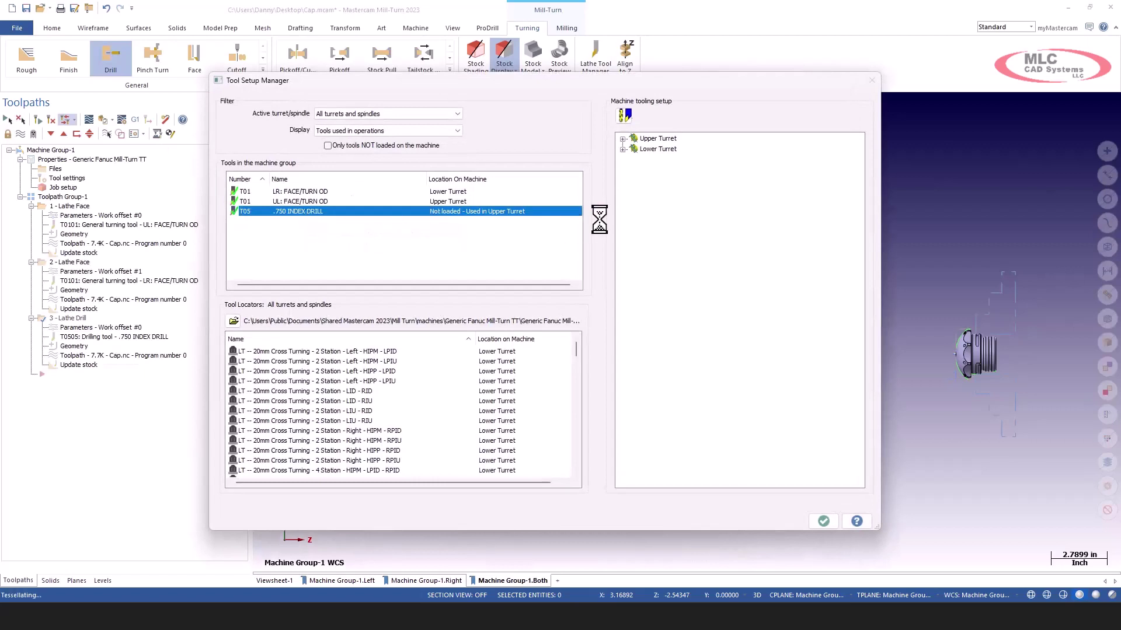
Step: Preview the upper turret's Index 5 locator with the drill mounted, and examine how its holder fits
right_click(677, 192)
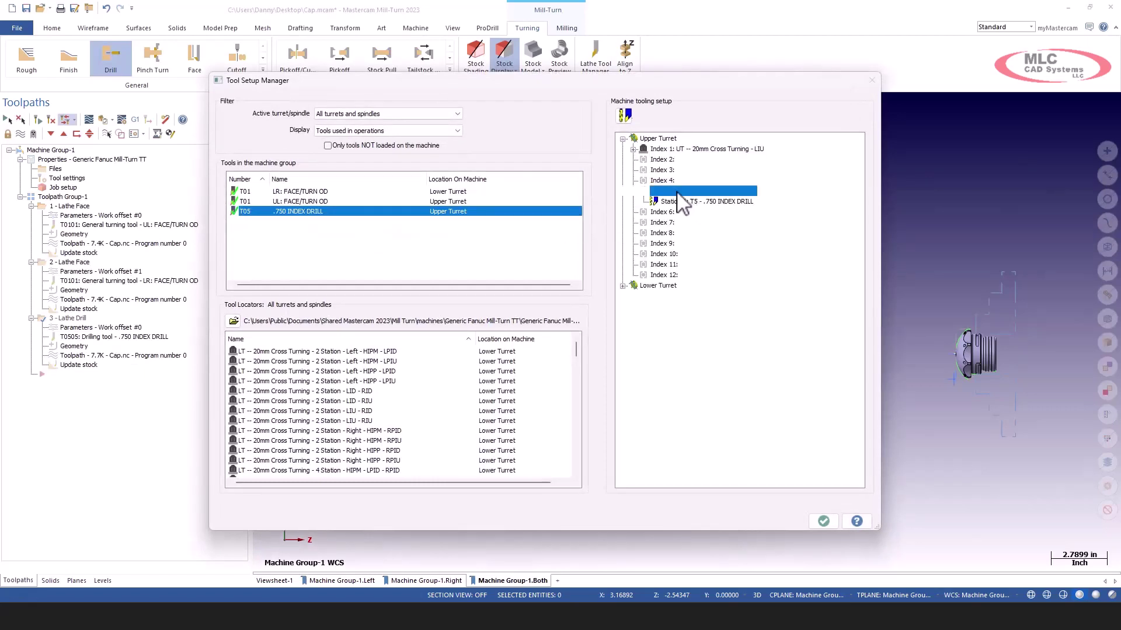
left_click(730, 287)
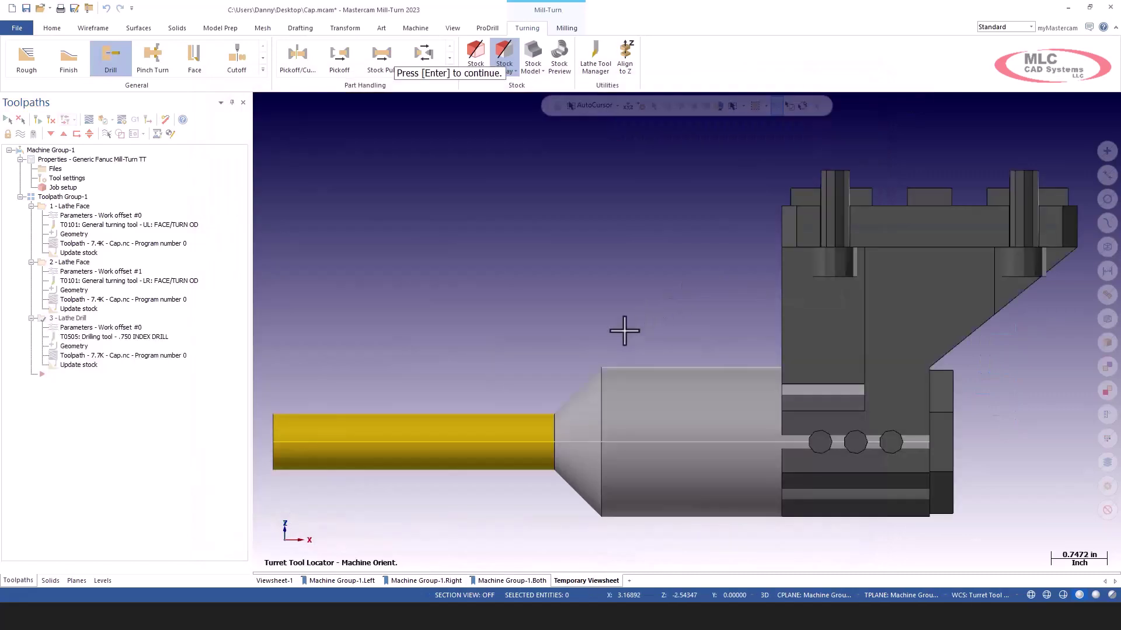
middle_click_drag(625, 325, 656, 297)
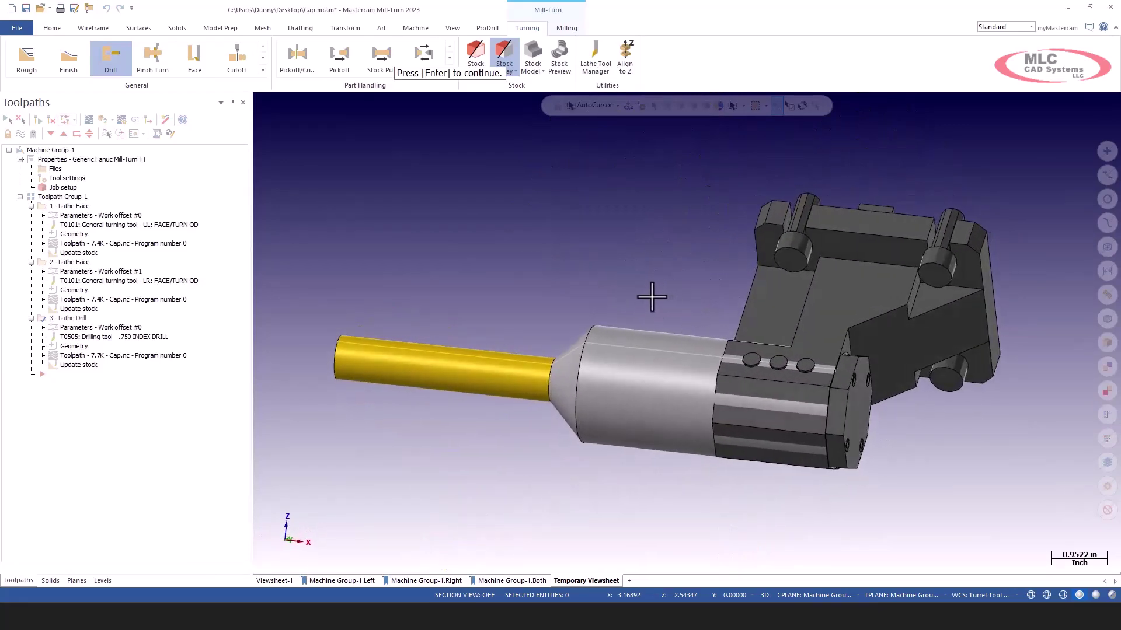
key("Return")
Step: Unload the .750 INDEX DRILL from the 32mm Boring Bar - Left locator at Index 5
left_click(688, 204)
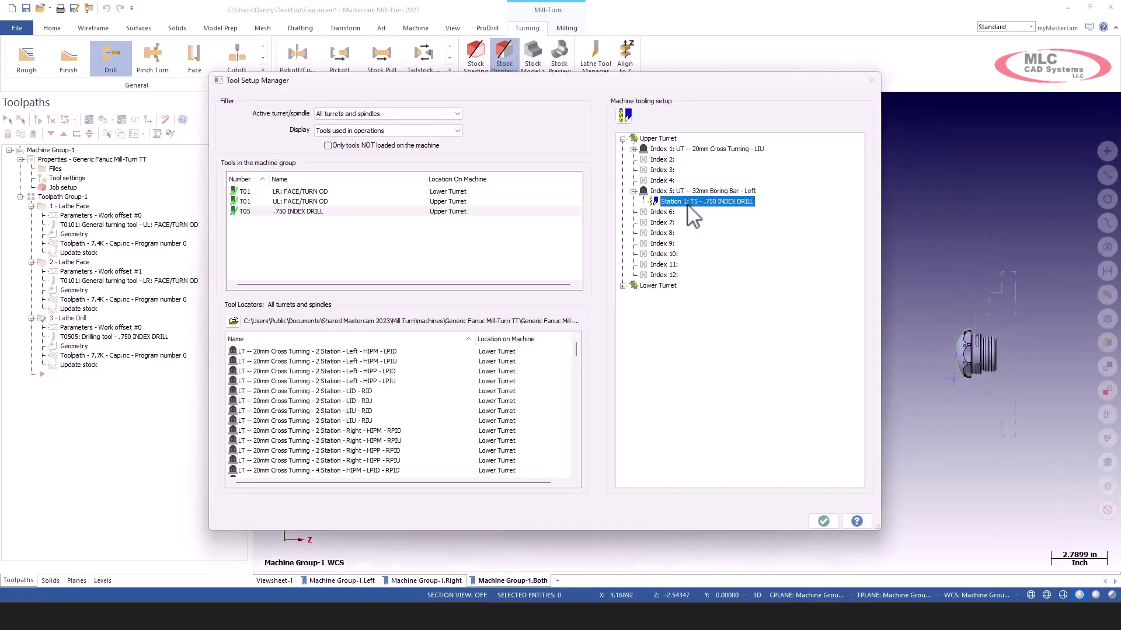
right_click(688, 205)
left_click(727, 244)
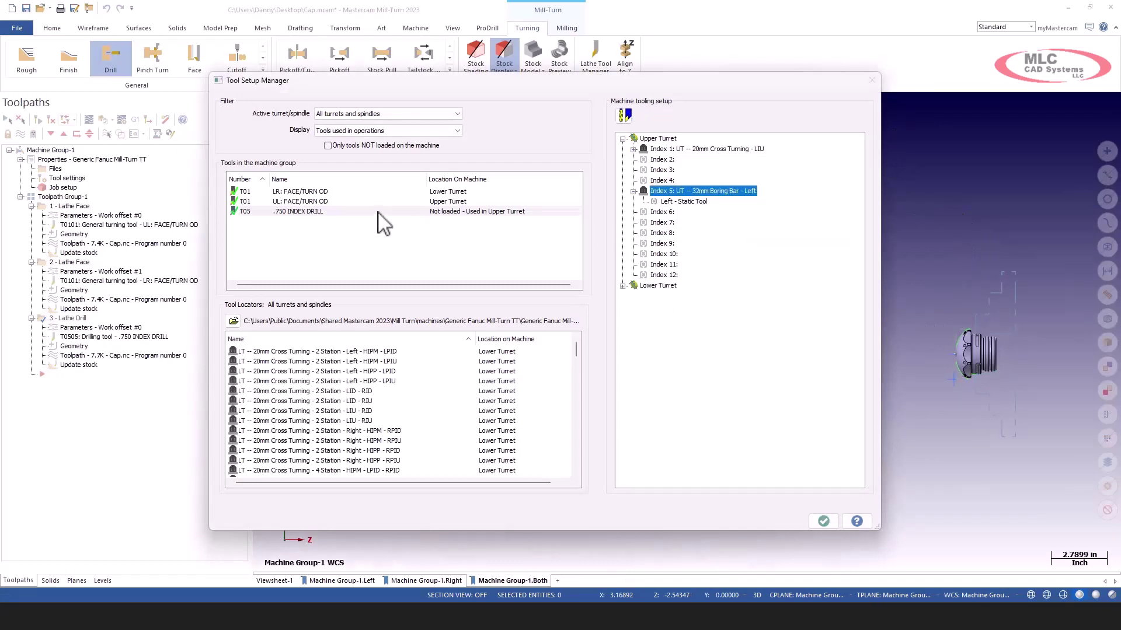
Step: Edit the index drill's holder to a 1.25 diameter with both taper dimensions at 0.0, and preview the tool
right_click(324, 215)
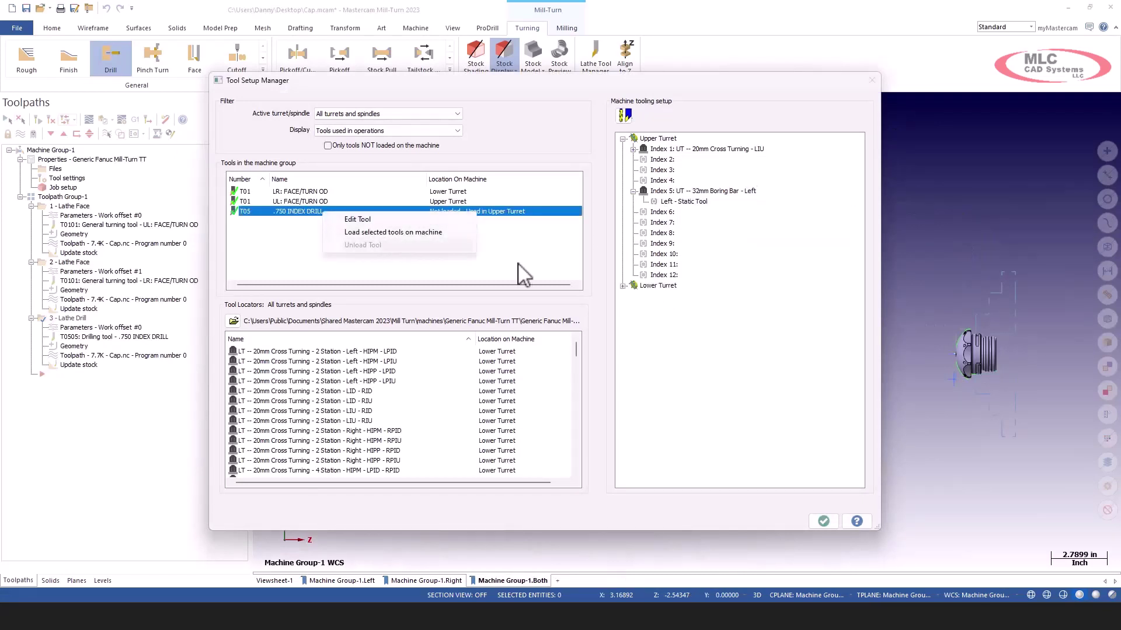
left_click(378, 220)
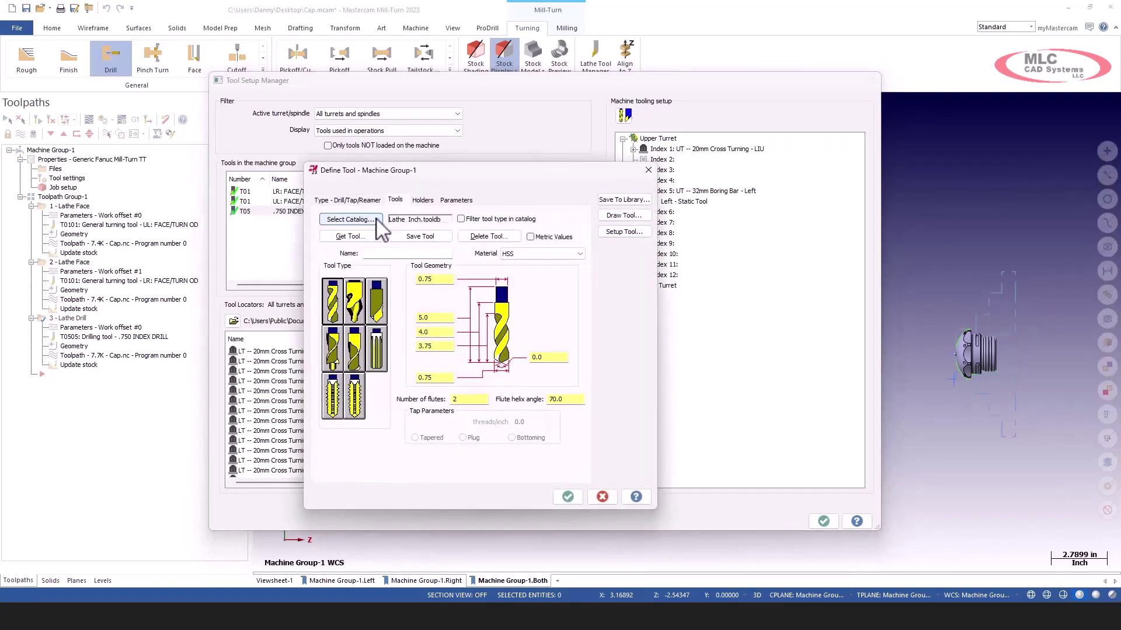
left_click(450, 200)
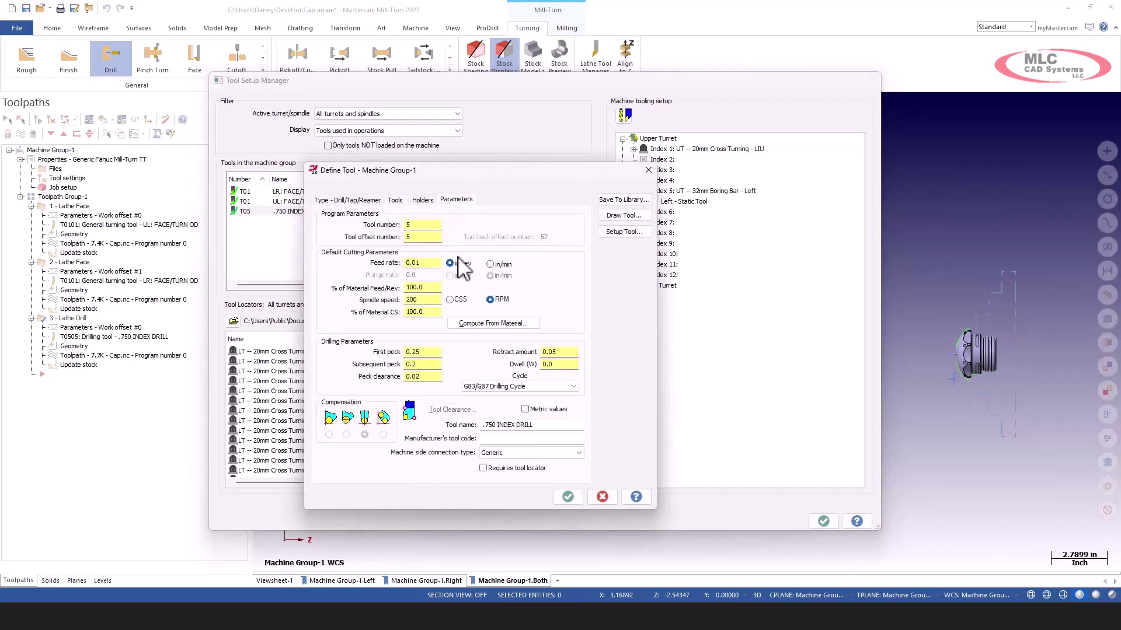
left_click(422, 200)
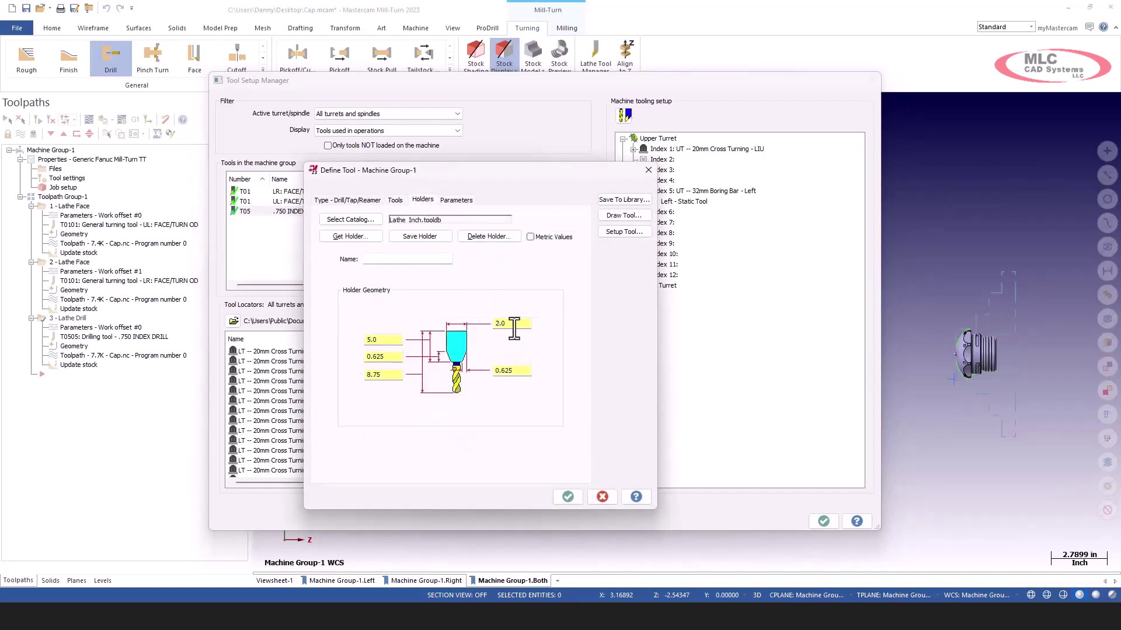
left_click(495, 324)
left_click(495, 324)
type("0")
key("Tab")
type("0")
left_click(626, 216)
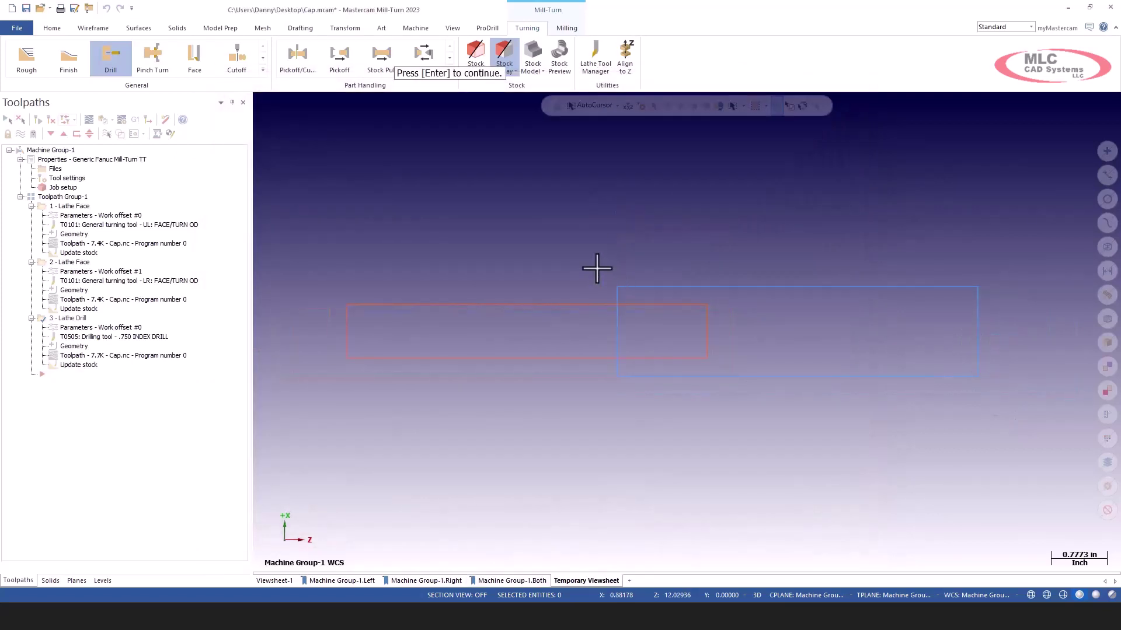
key("Return")
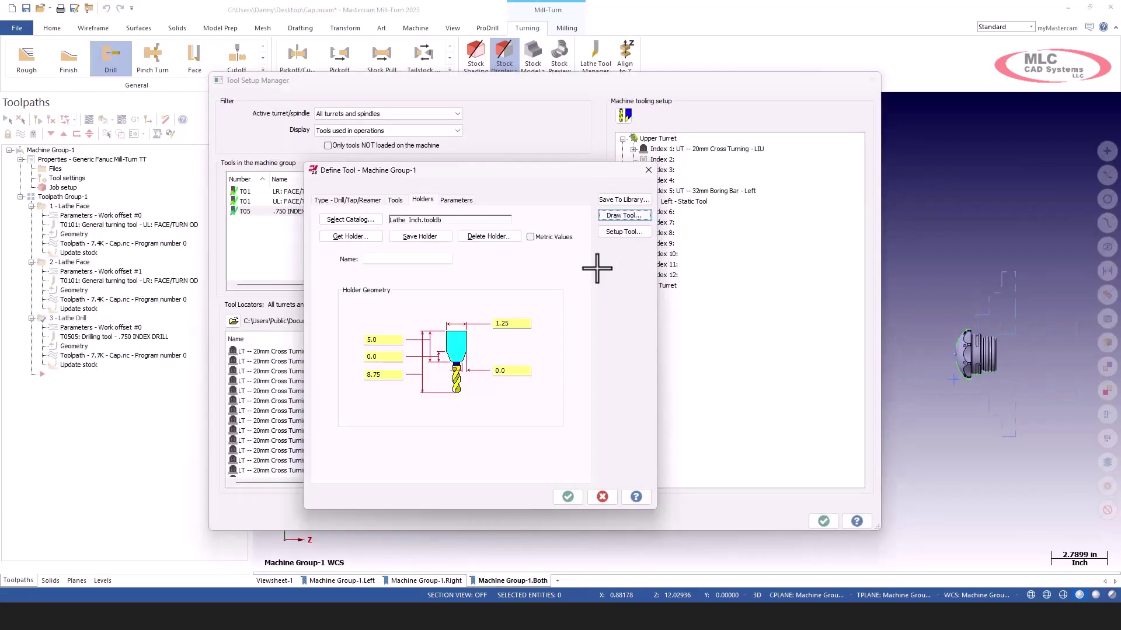
Step: Accept the index drill's holder changes for the operations that use it, and load the .750 INDEX DRILL onto the machine
left_click_drag(572, 170, 529, 171)
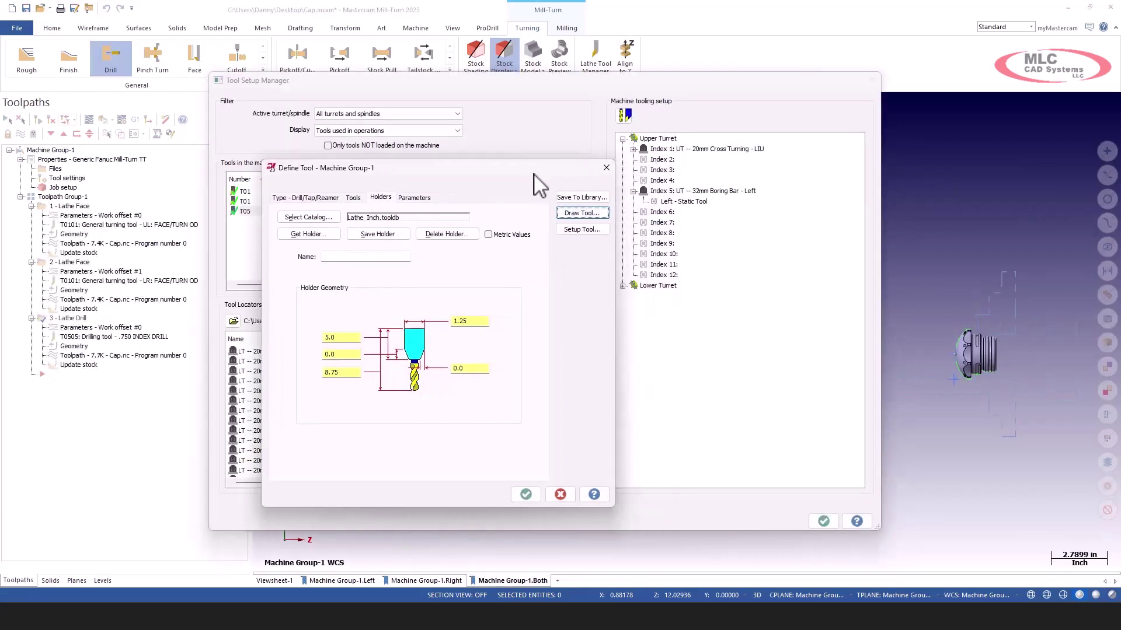
left_click(525, 494)
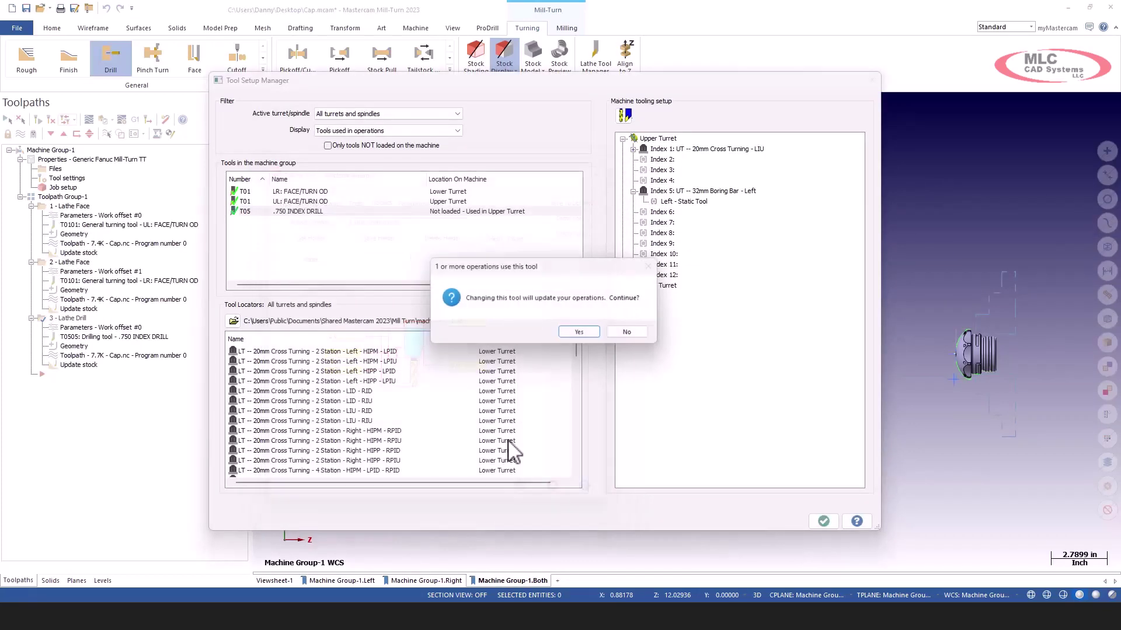
left_click(575, 333)
right_click(325, 212)
left_click(392, 231)
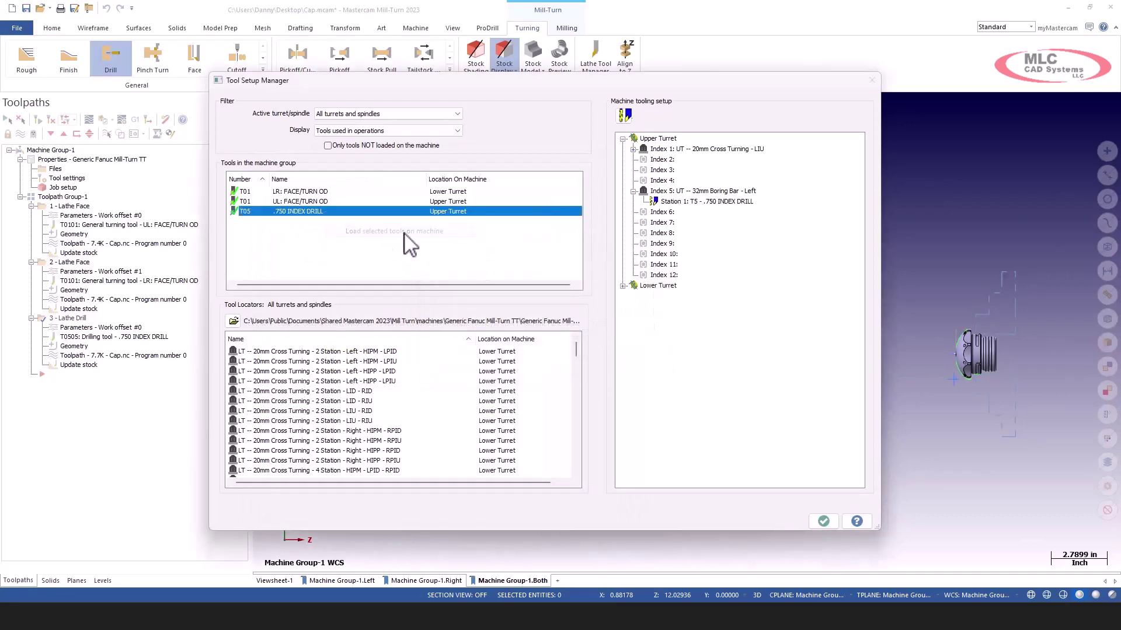
Step: Preview the Index 5 boring bar locator with its mounted drill, and examine the holder's fit from an angle
right_click(660, 193)
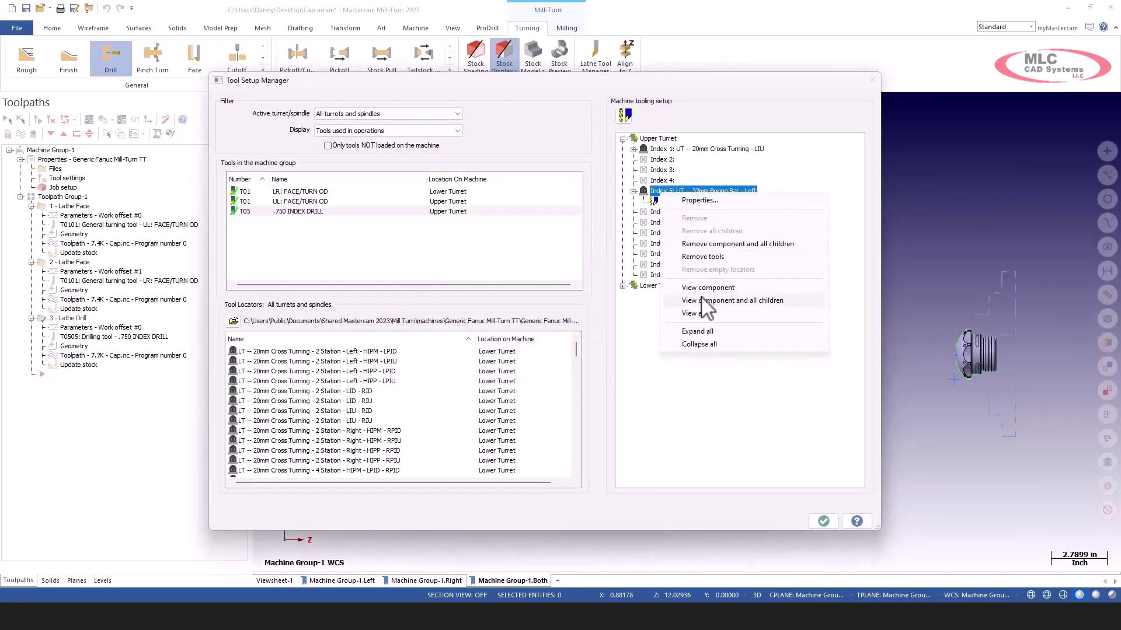
left_click(703, 300)
middle_click_drag(623, 325, 593, 246)
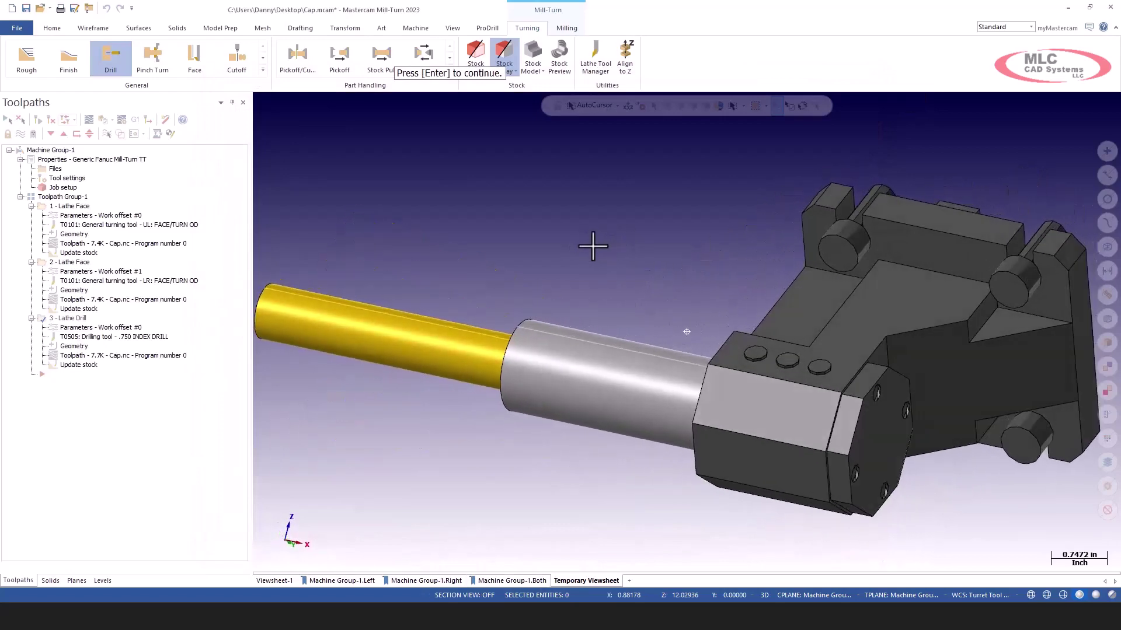
Step: Measure the length of the locator's clamping block along its edge, and close the preview
right_click(578, 233)
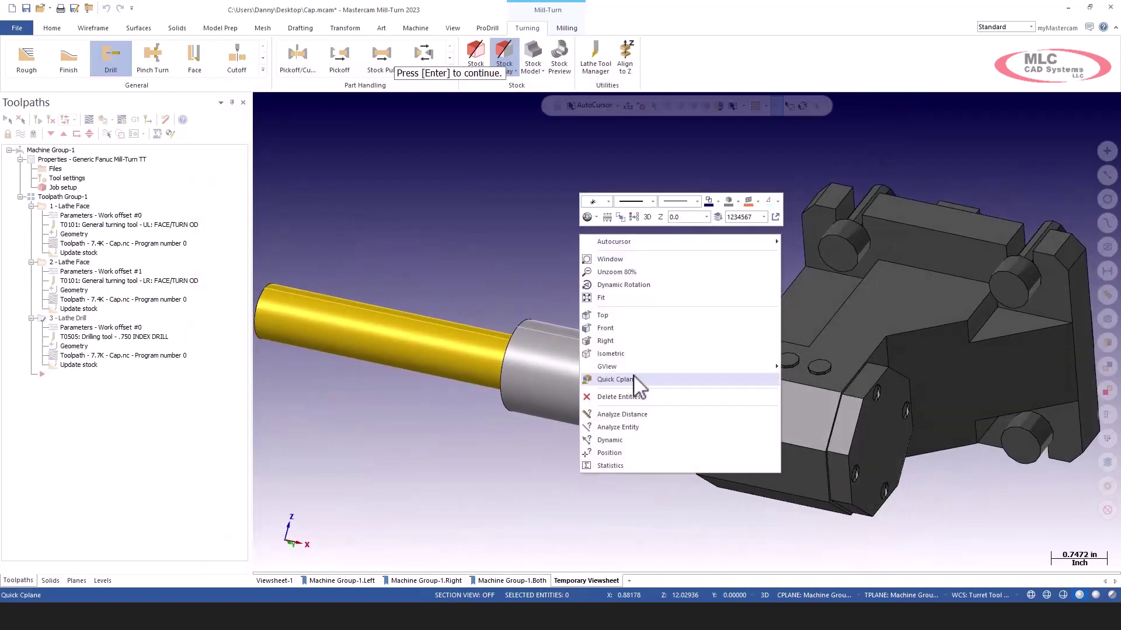
left_click(623, 416)
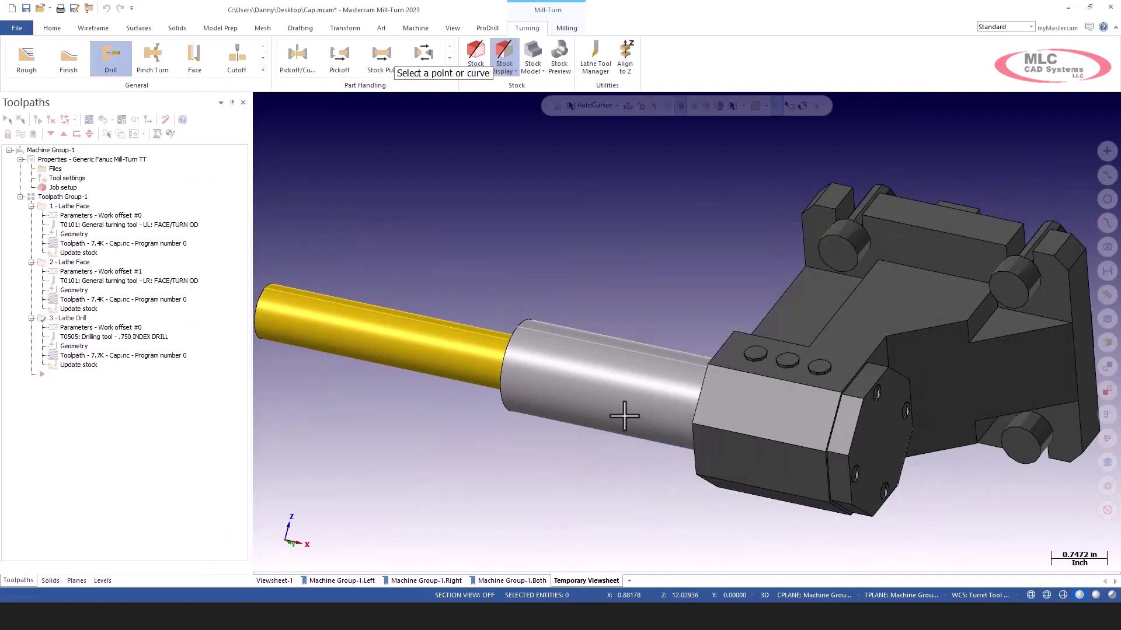
left_click(848, 456)
left_click(692, 423)
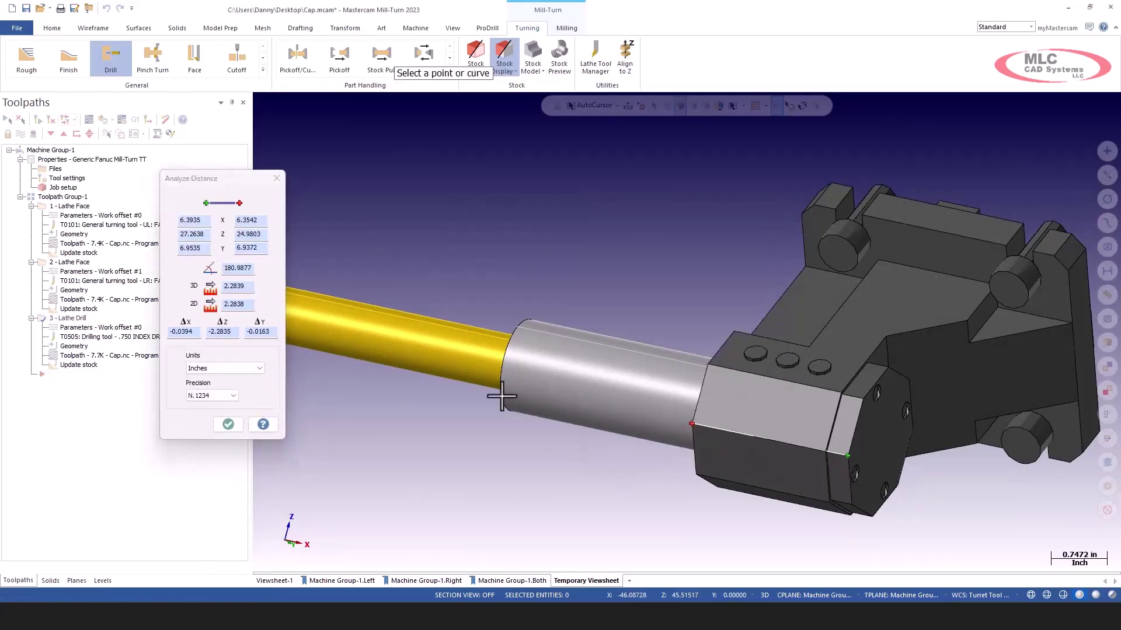
right_click(251, 308)
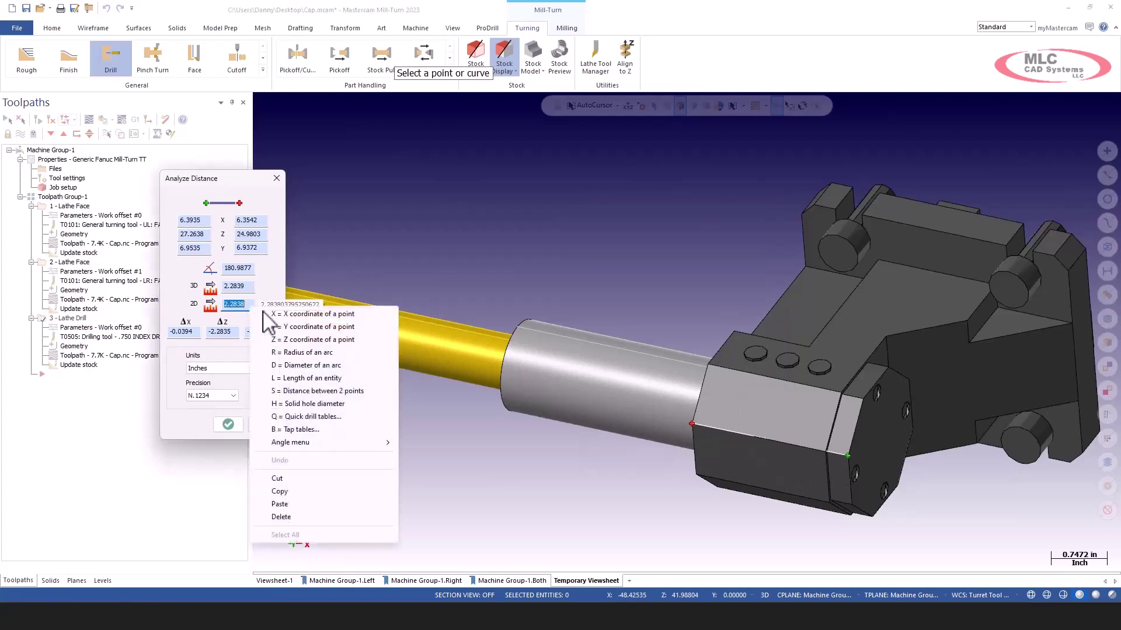
left_click(298, 391)
left_click(825, 453)
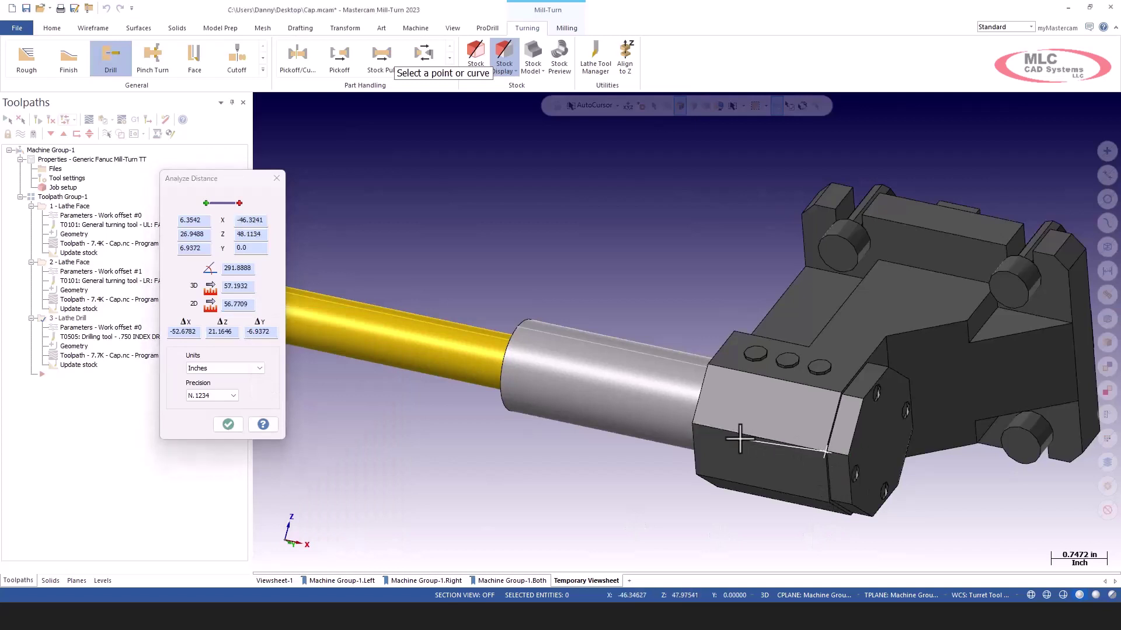
left_click(692, 424)
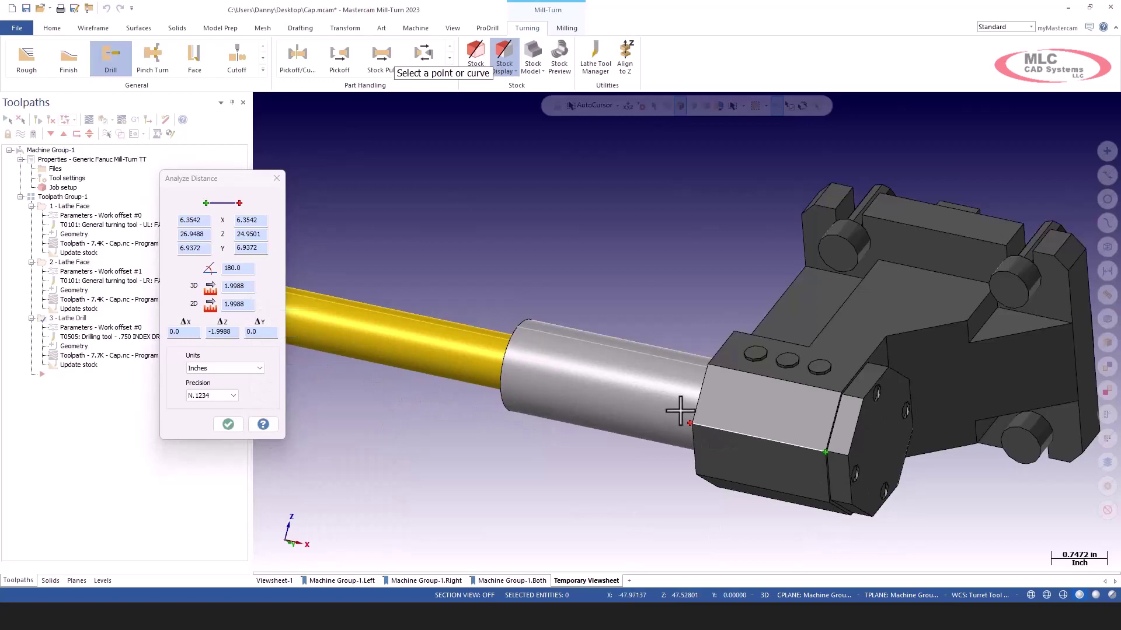
middle_click_drag(653, 339, 700, 331)
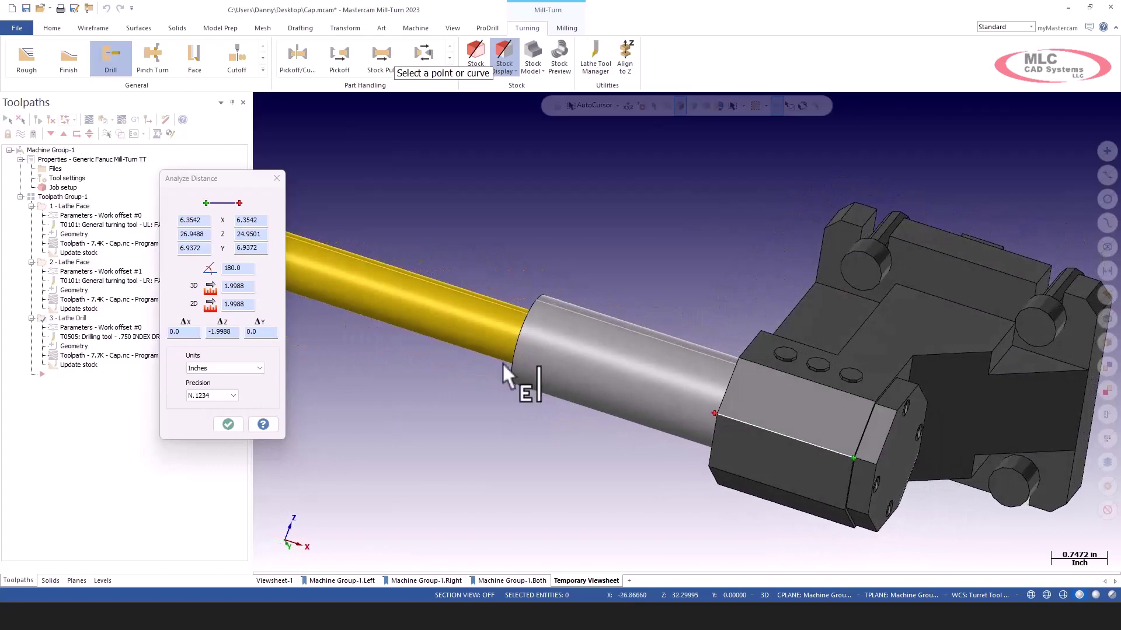
left_click(228, 425)
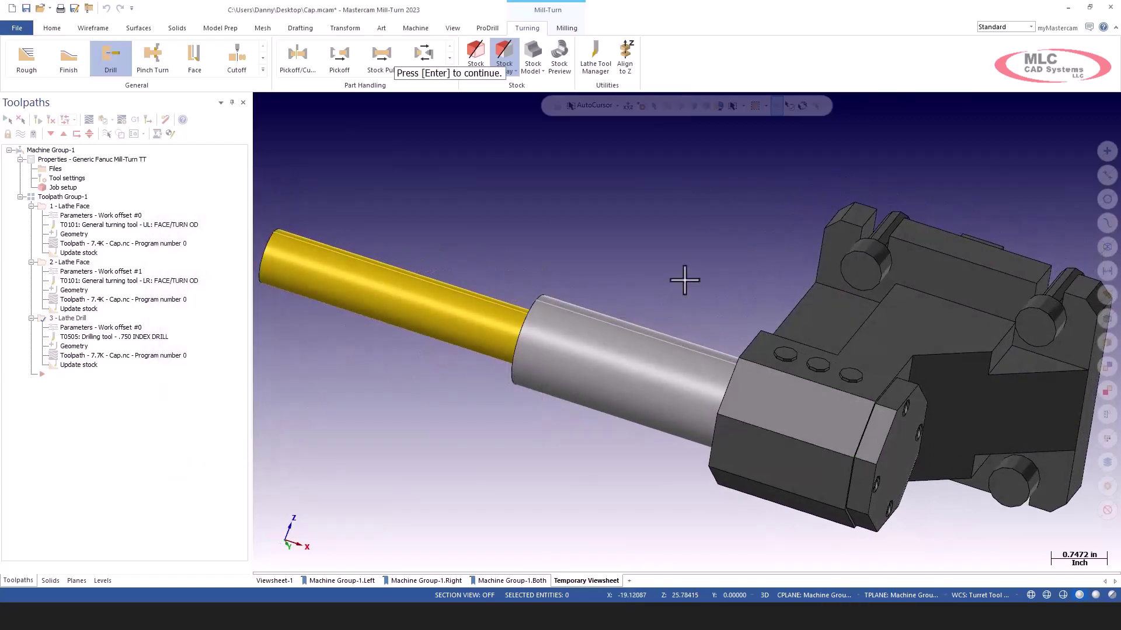
key("Return")
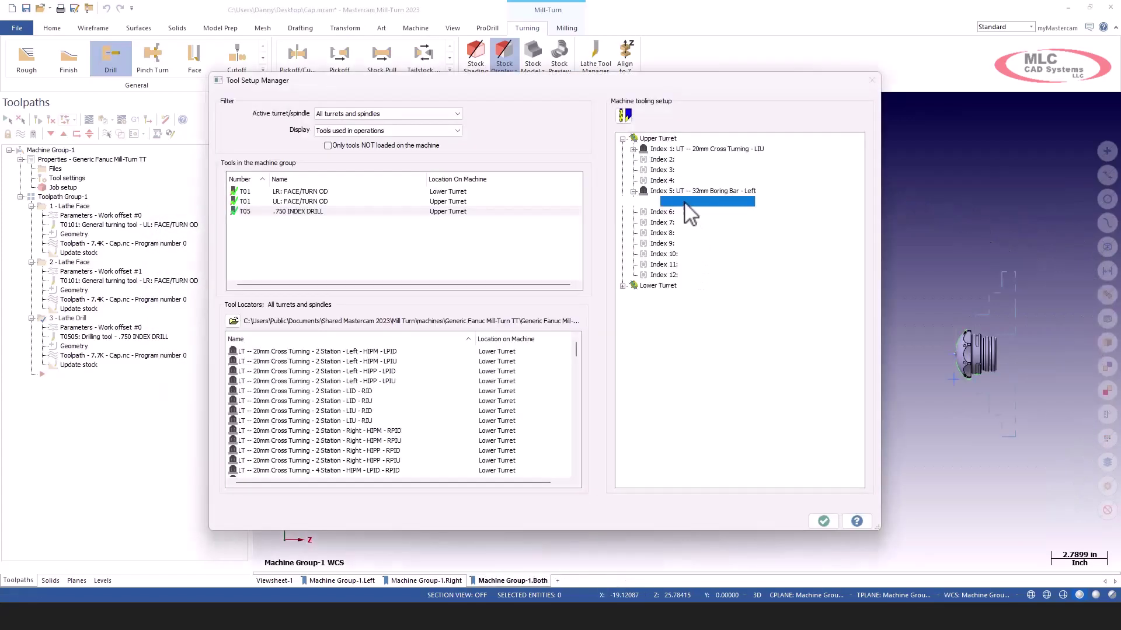
Step: Unload the index drill from Index 5, and set its holder length to 2.0 and overall length to 6.75
right_click(686, 202)
left_click(720, 240)
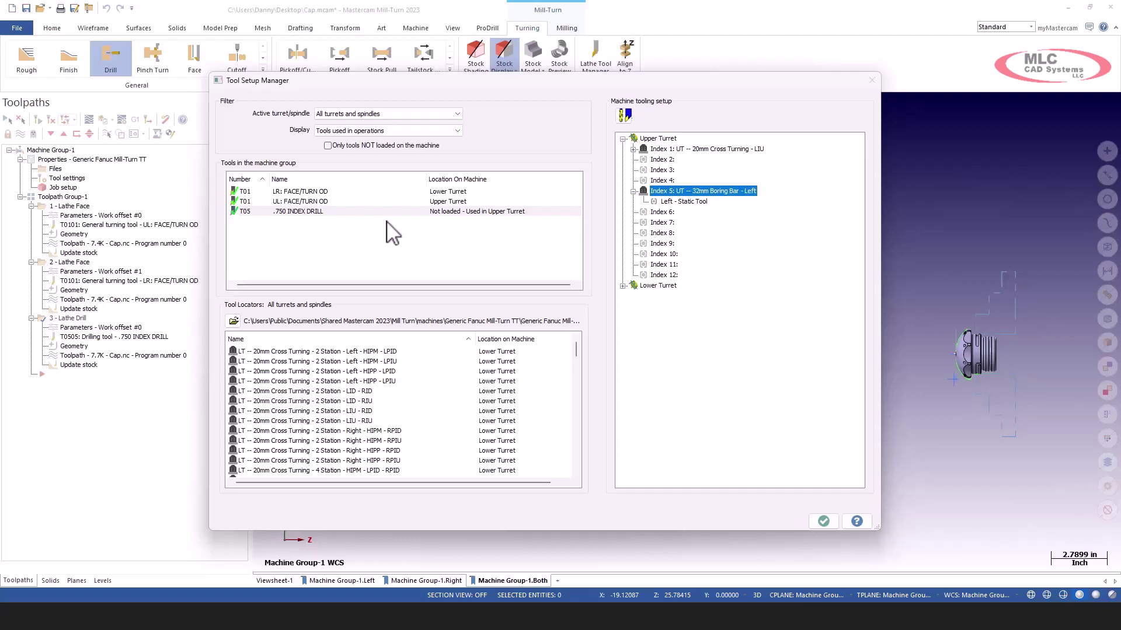
right_click(380, 211)
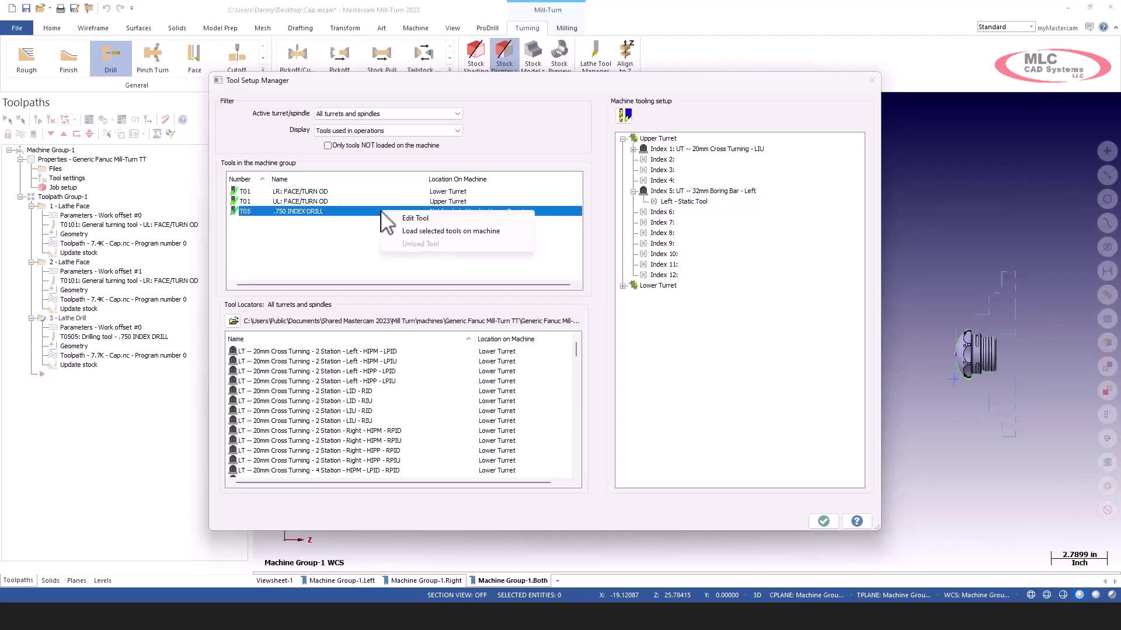
left_click(416, 220)
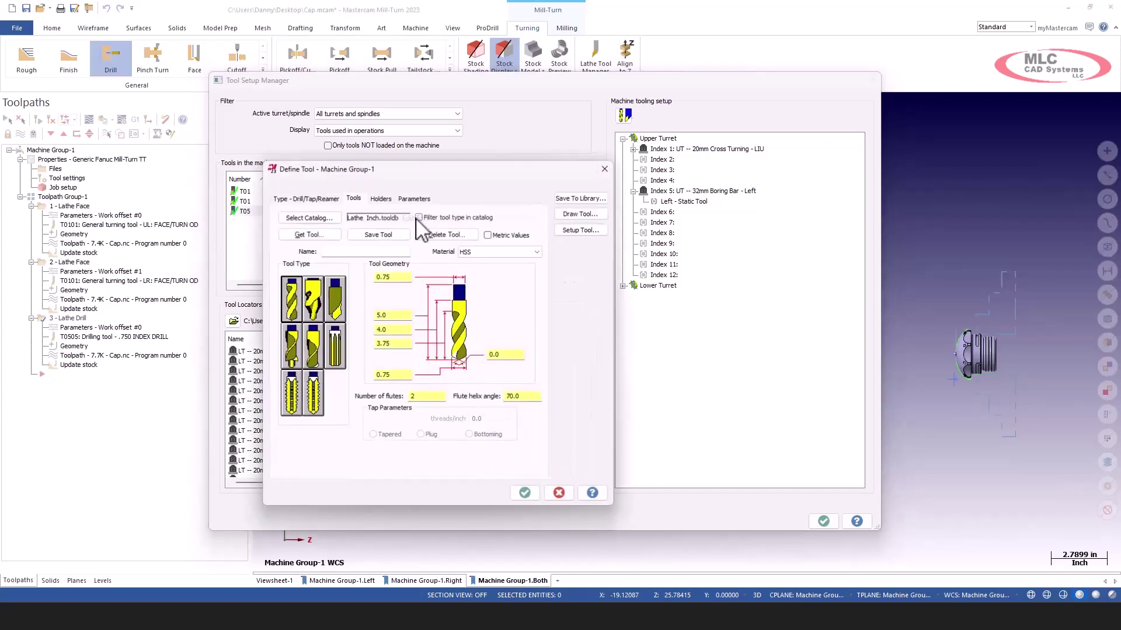
left_click_drag(490, 179, 536, 183)
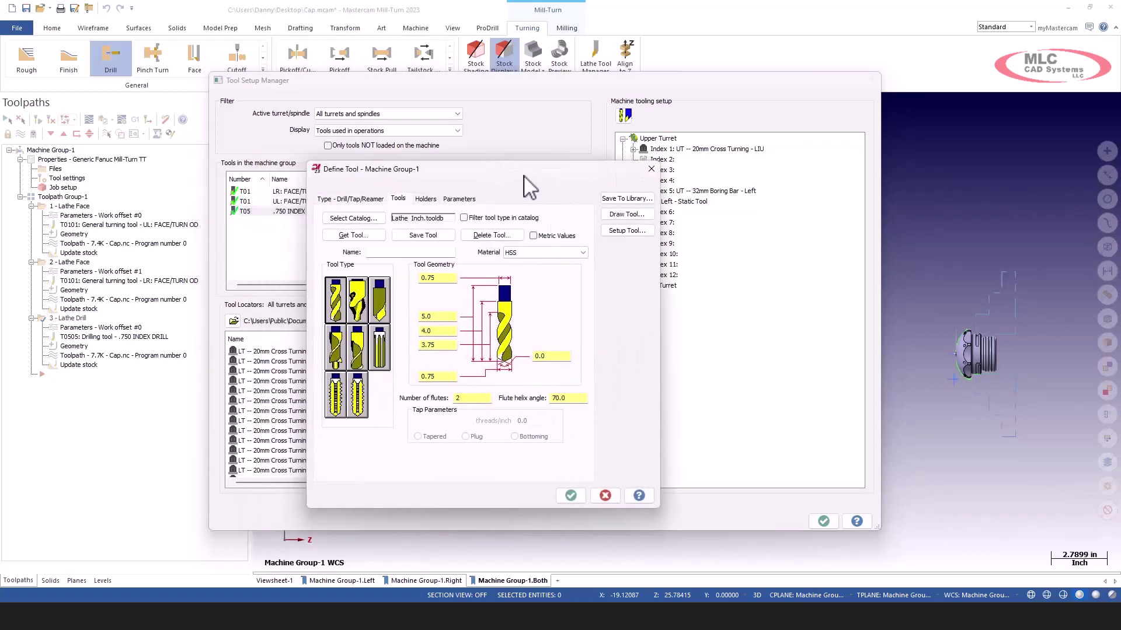
left_click(426, 199)
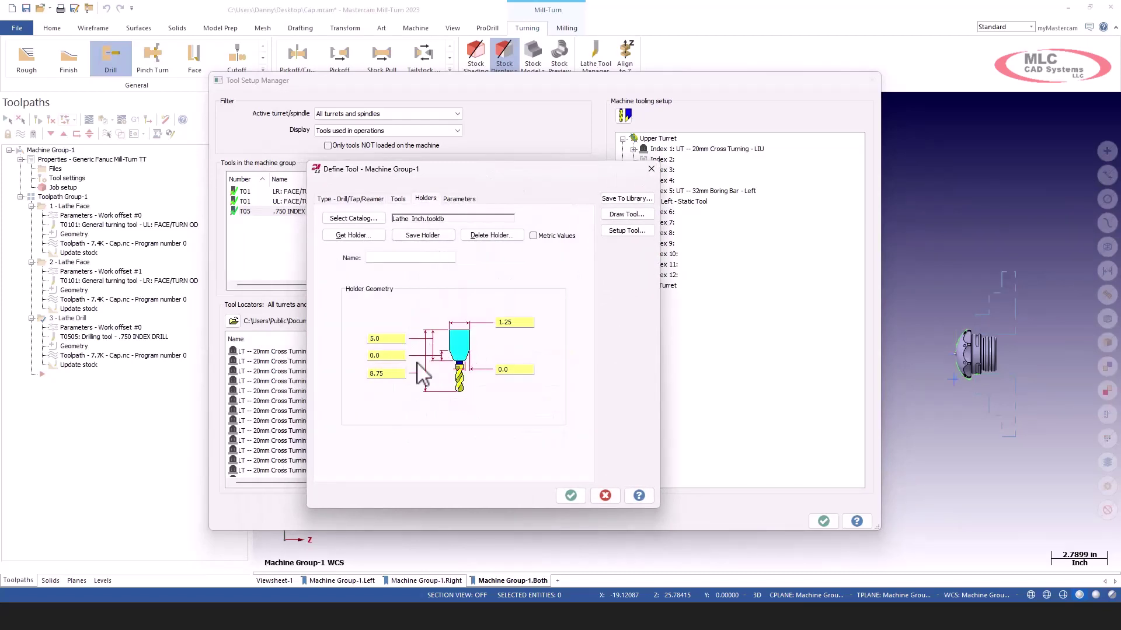
left_click_drag(397, 339, 356, 341)
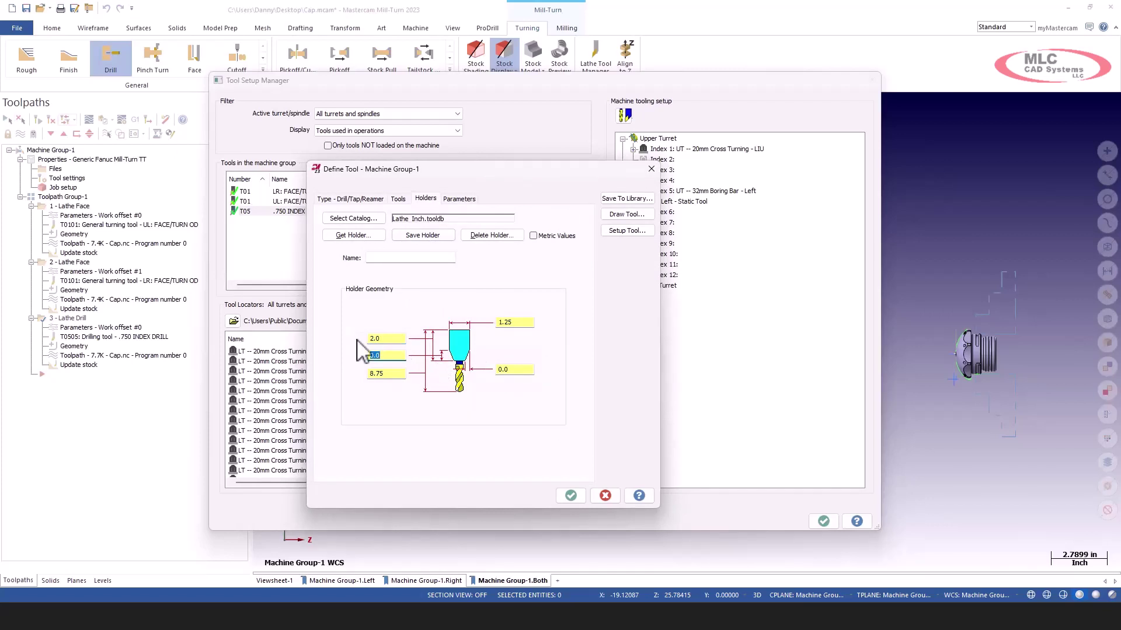
left_click(390, 373)
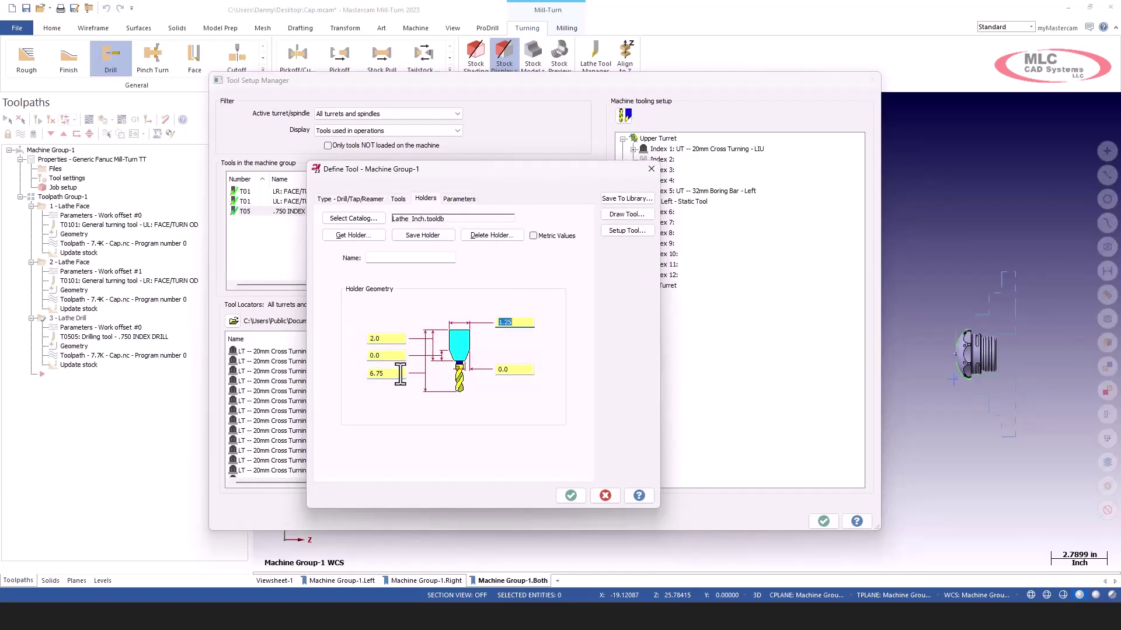
Step: Set the drill and holder's overall length to 5.25, previewing the tool before and after the change
left_click(626, 214)
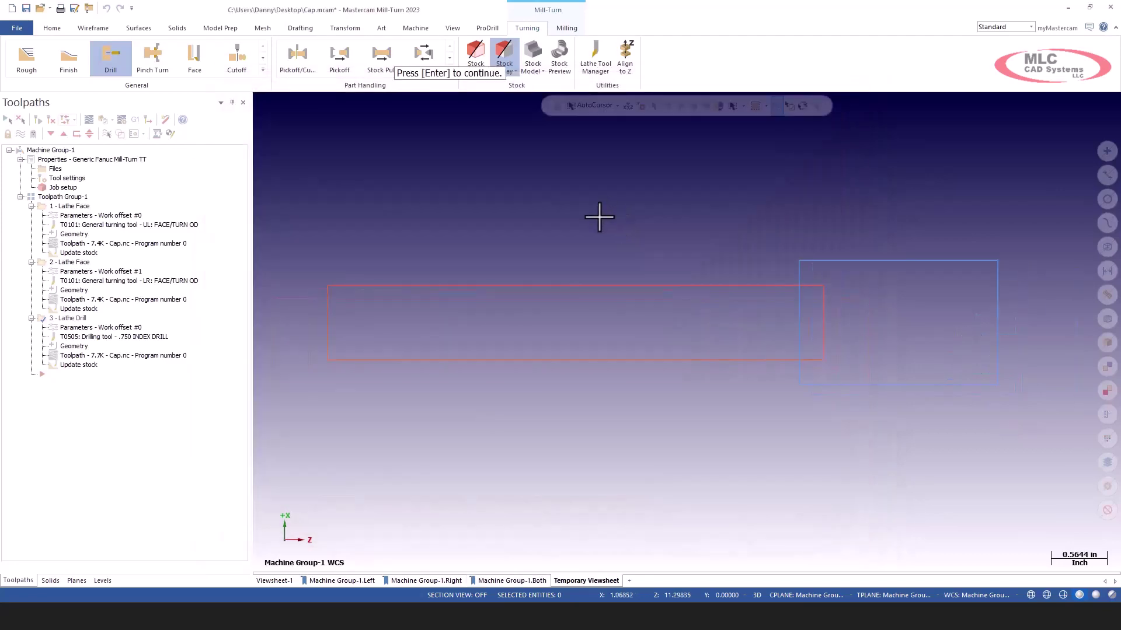
key("Return")
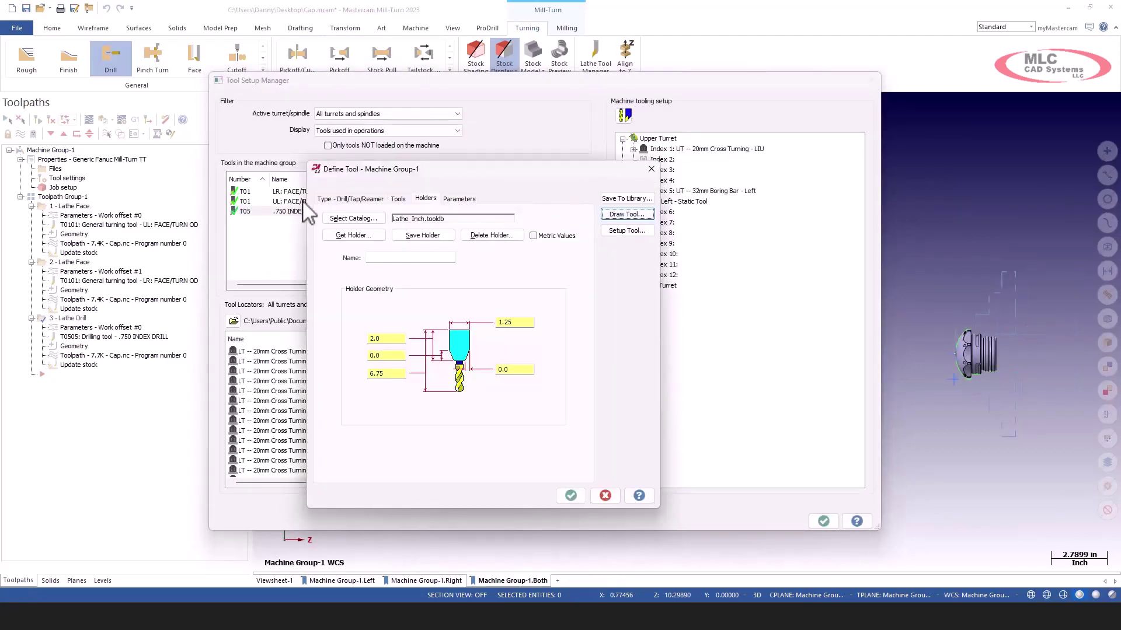
left_click(398, 199)
left_click(462, 200)
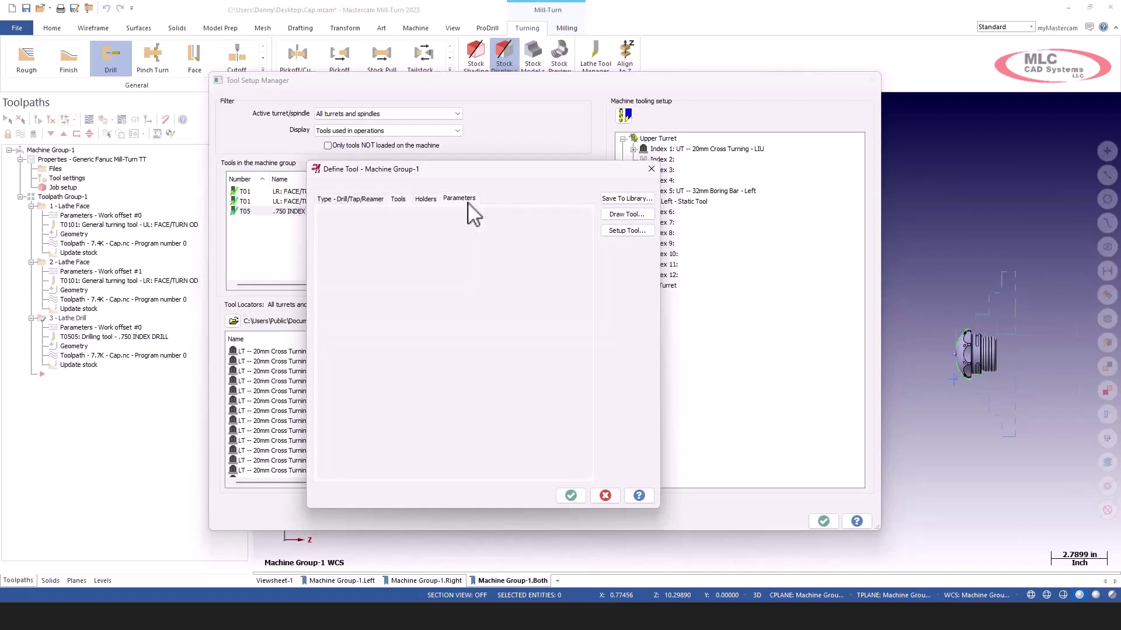
left_click(432, 201)
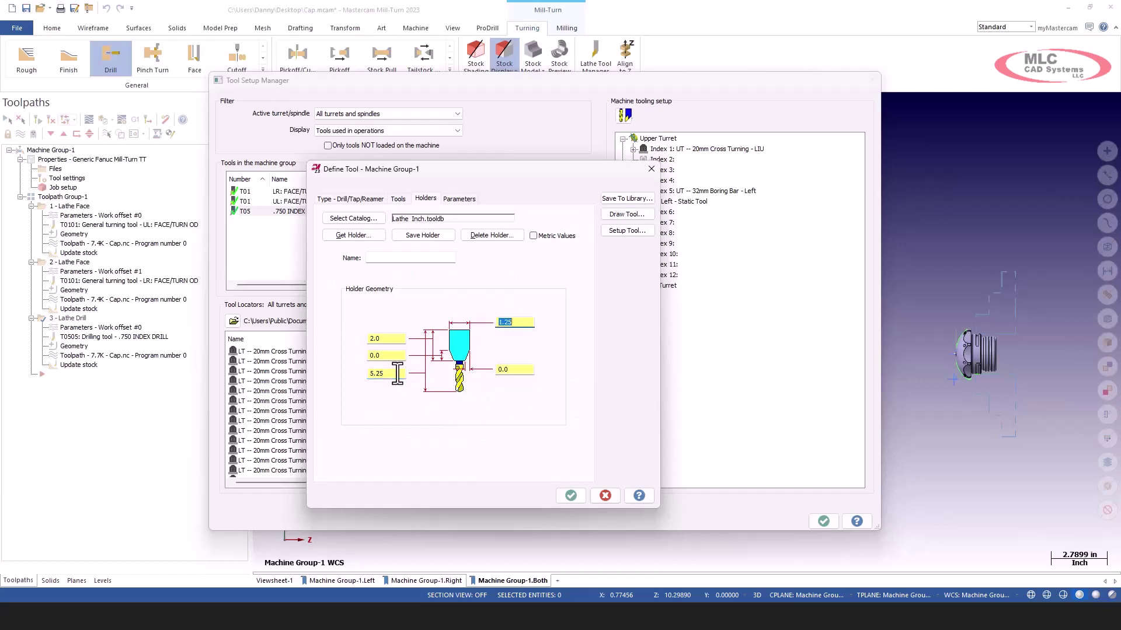
left_click(626, 214)
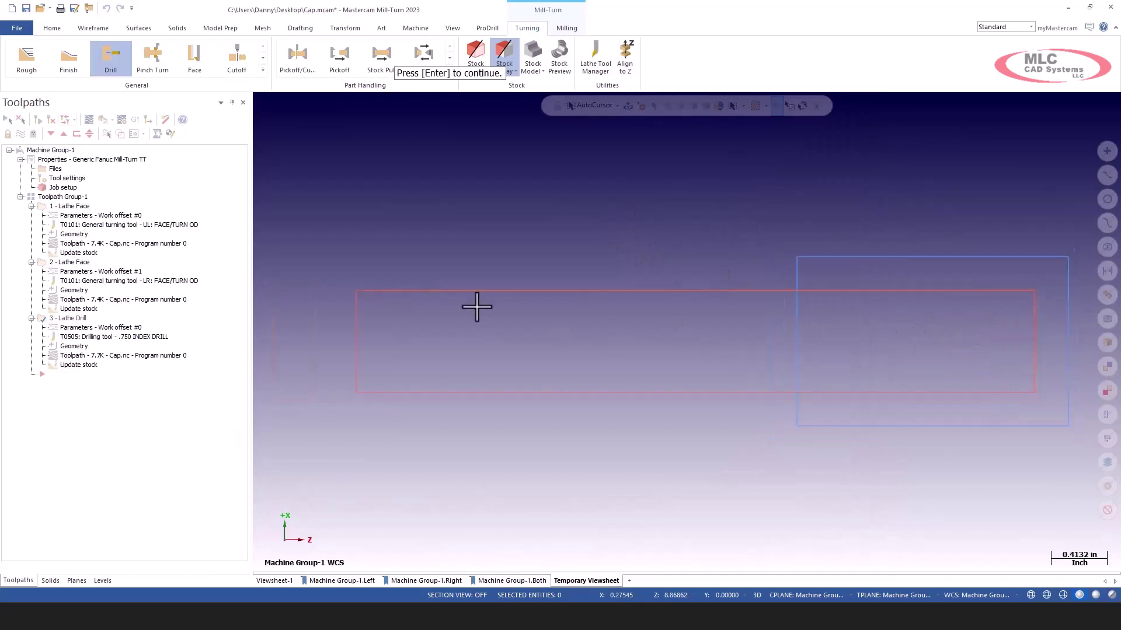
key("Return")
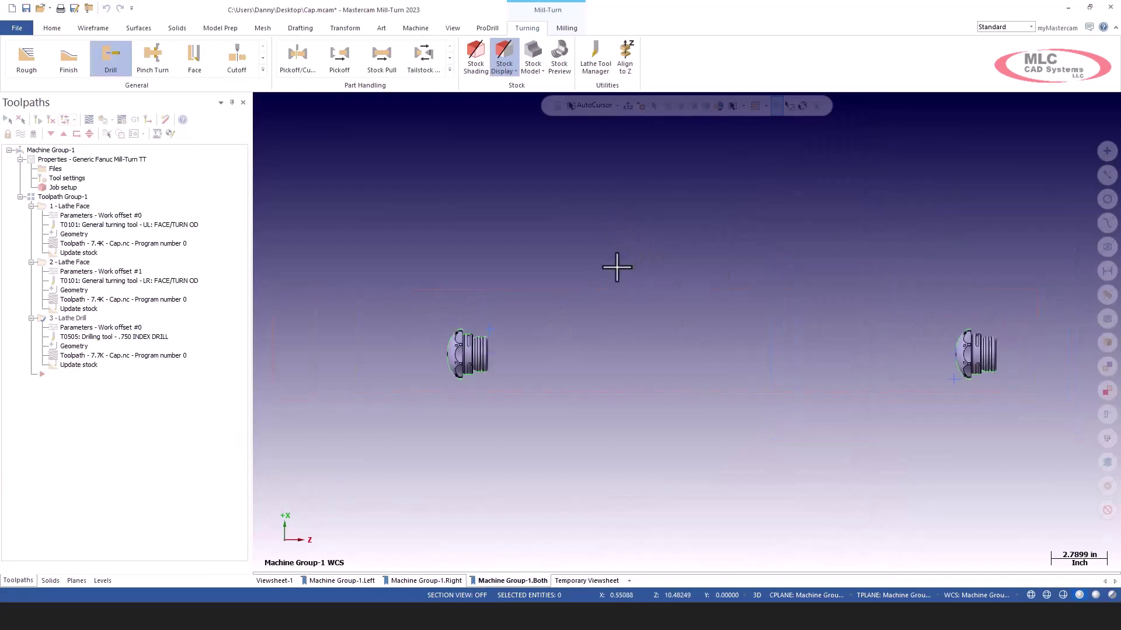
Step: Accept the shortened holder for the affected operations, and reload the .750 INDEX DRILL onto the upper turret
left_click(568, 495)
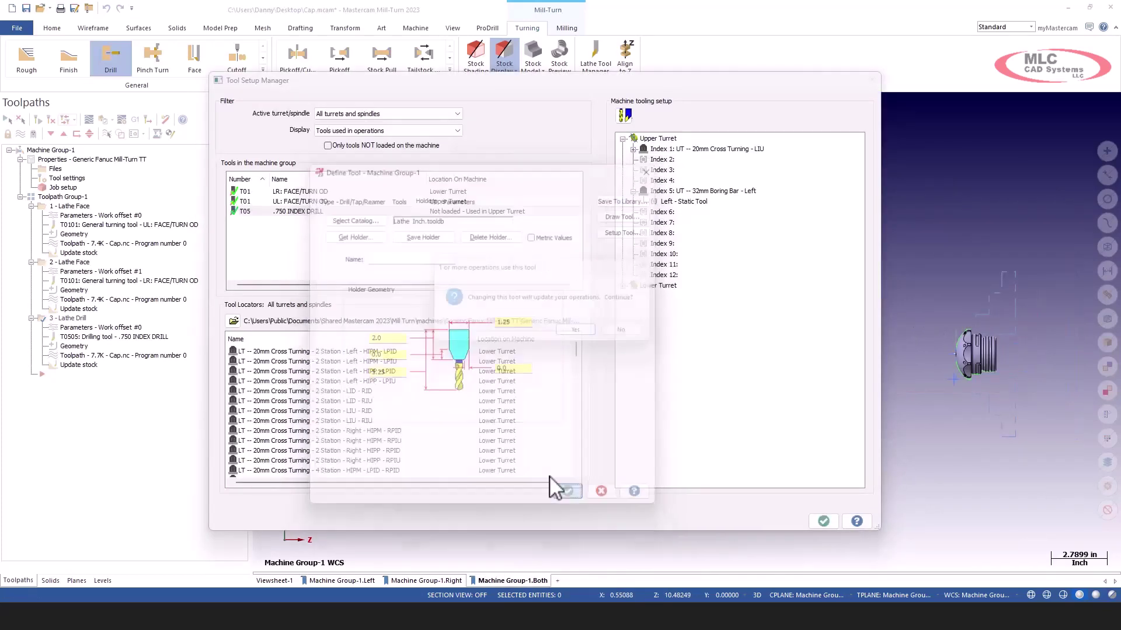
left_click(569, 330)
right_click(326, 219)
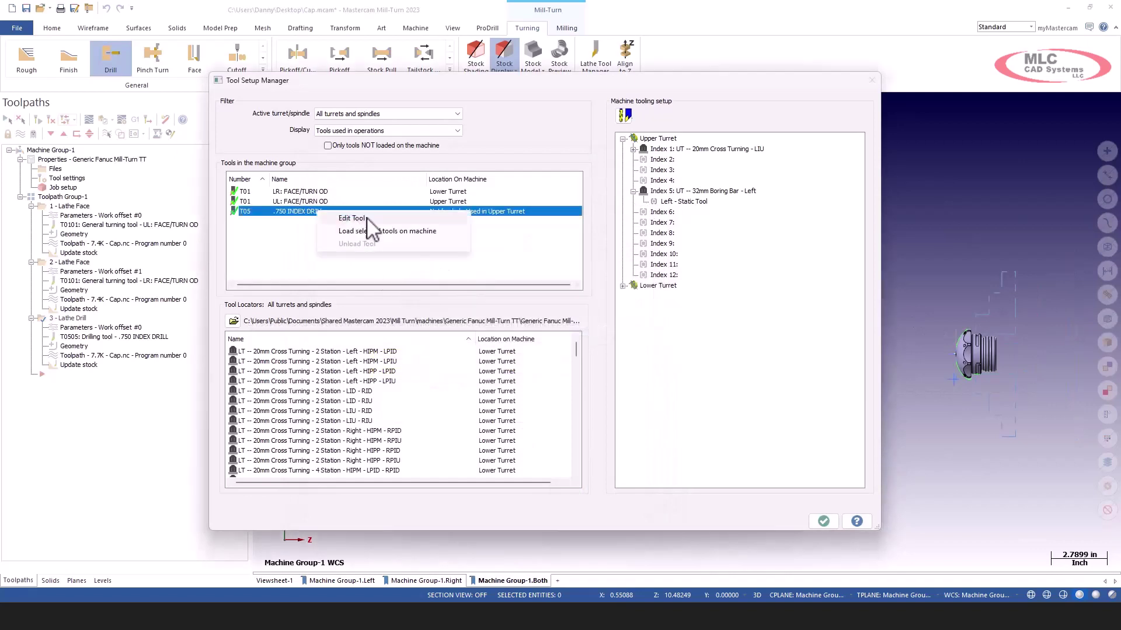
left_click(379, 230)
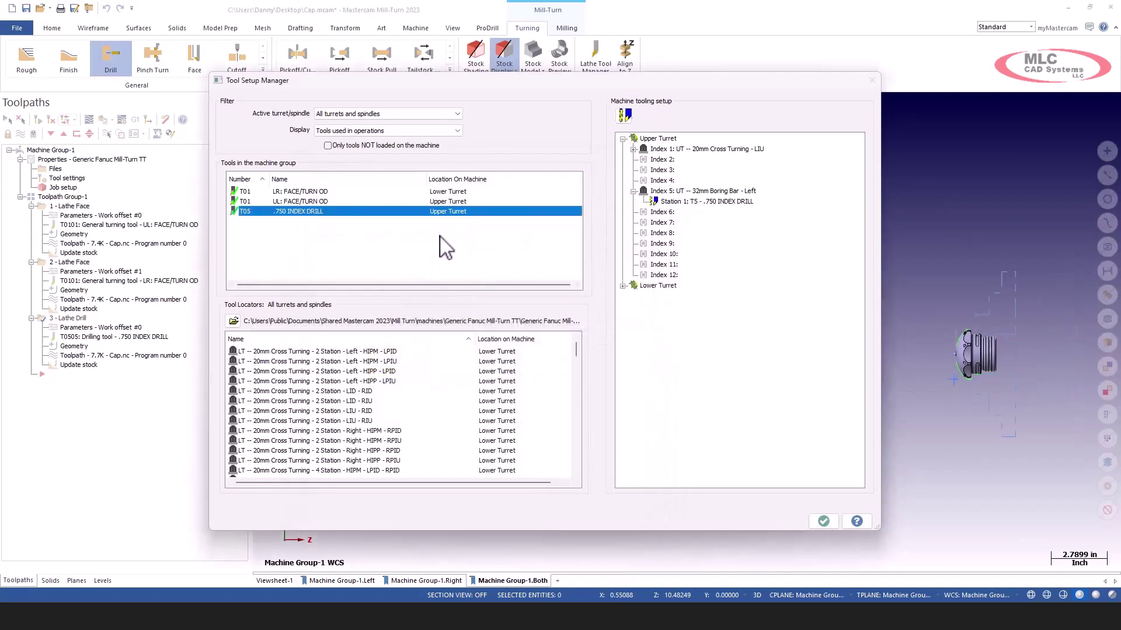
Step: Preview the Index 5 locator with the shortened holder mounted, examine the fit from several angles, and close the preview
right_click(680, 192)
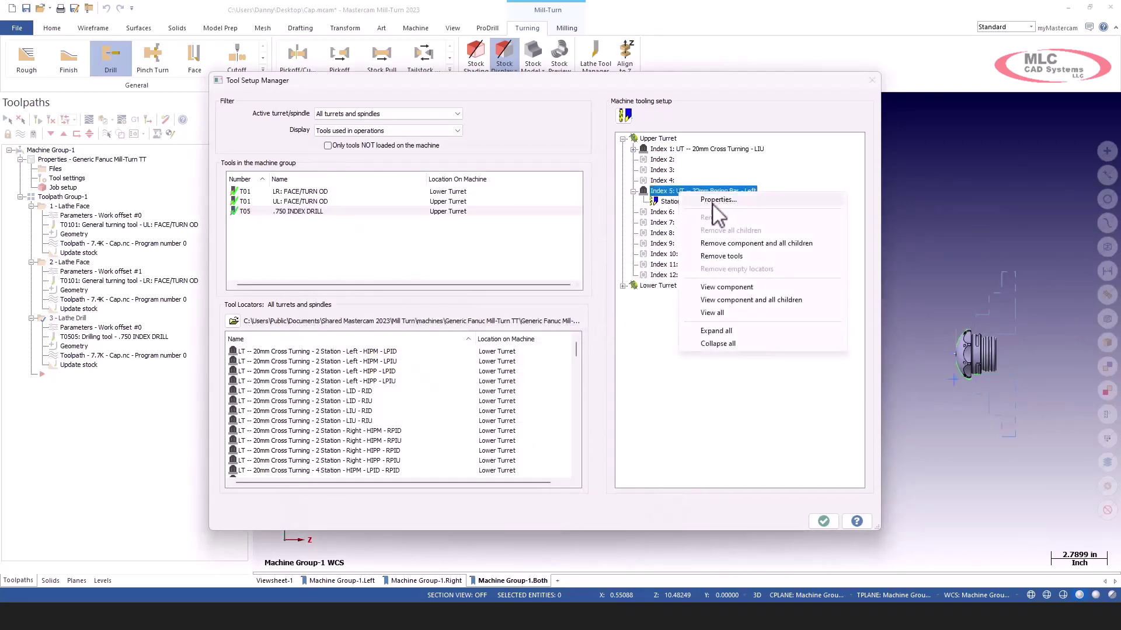
left_click(719, 301)
middle_click_drag(708, 293, 595, 327)
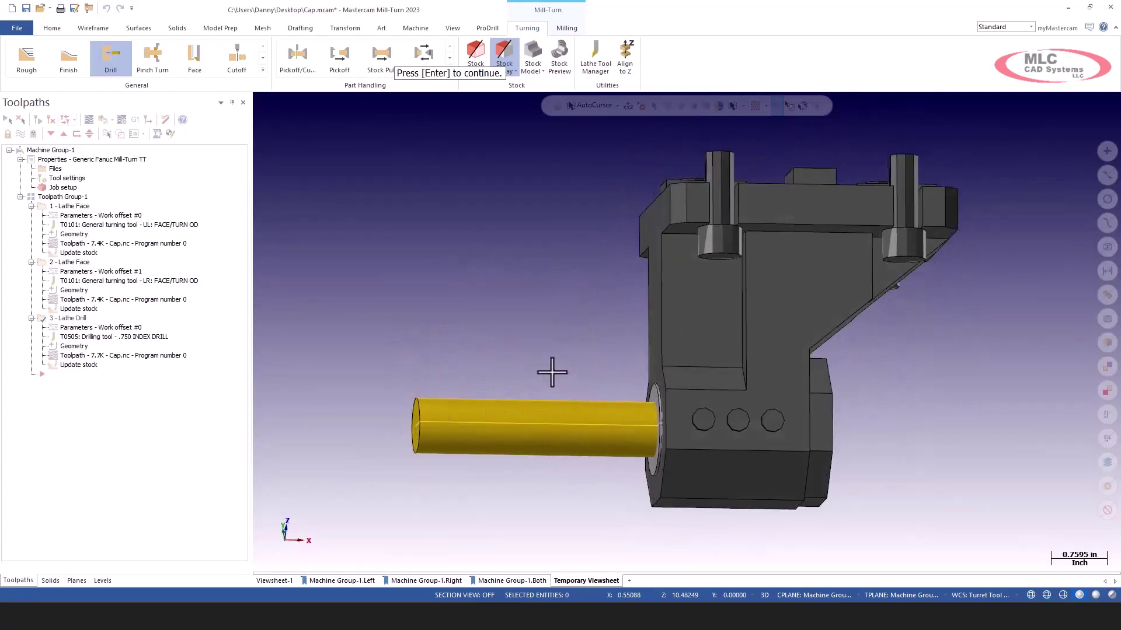
middle_click_drag(552, 372, 538, 388)
right_click(514, 353)
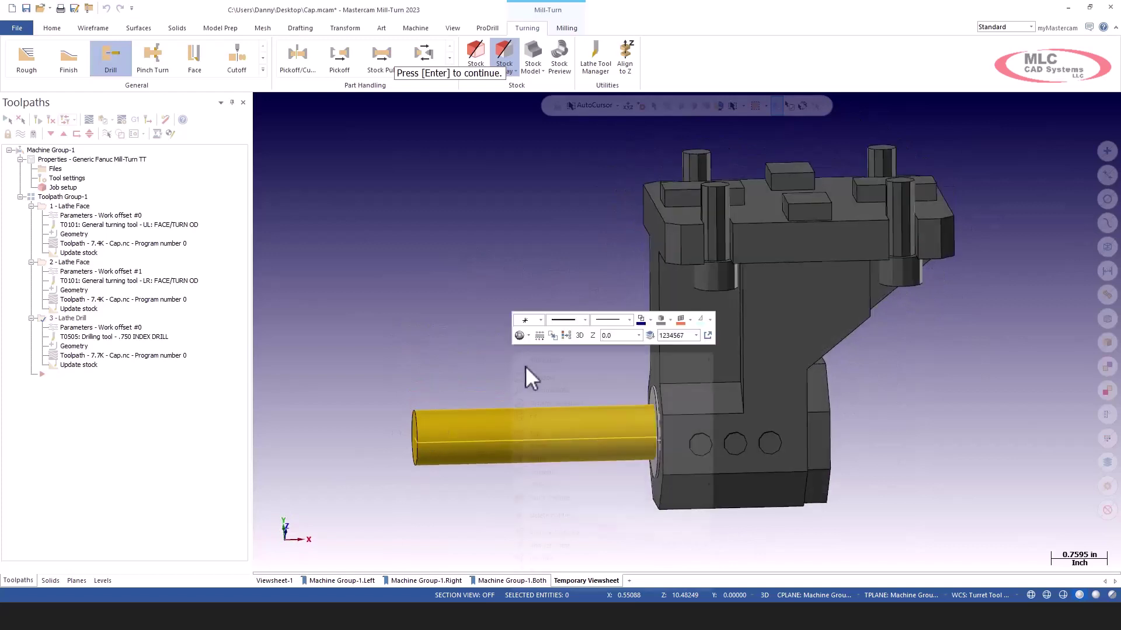
left_click(465, 356)
middle_click_drag(463, 345, 416, 385)
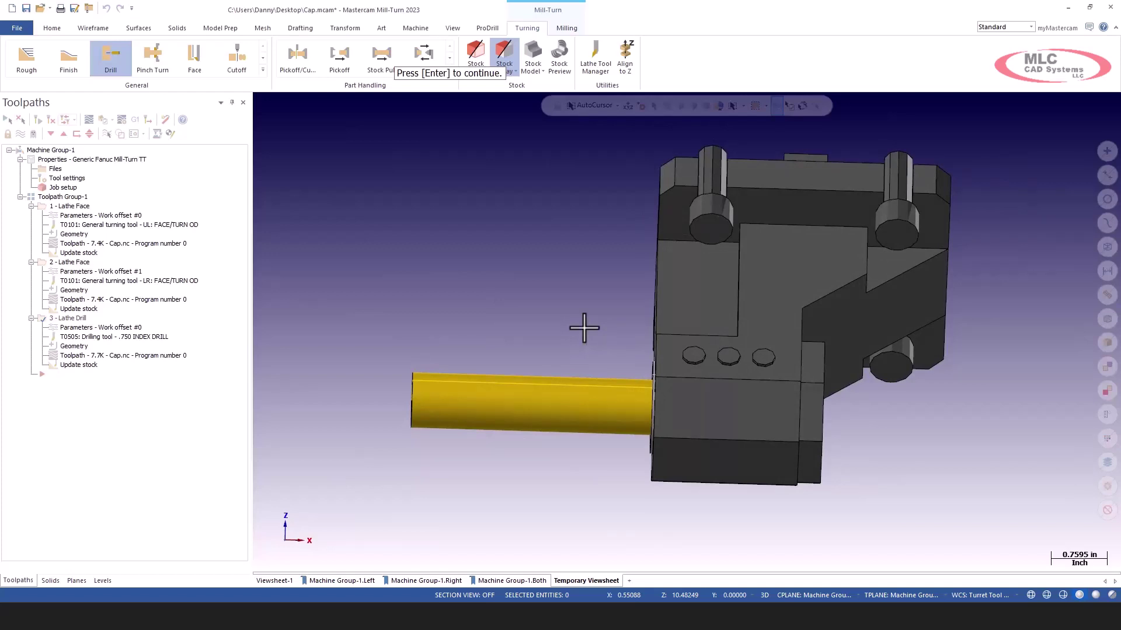
key("Return")
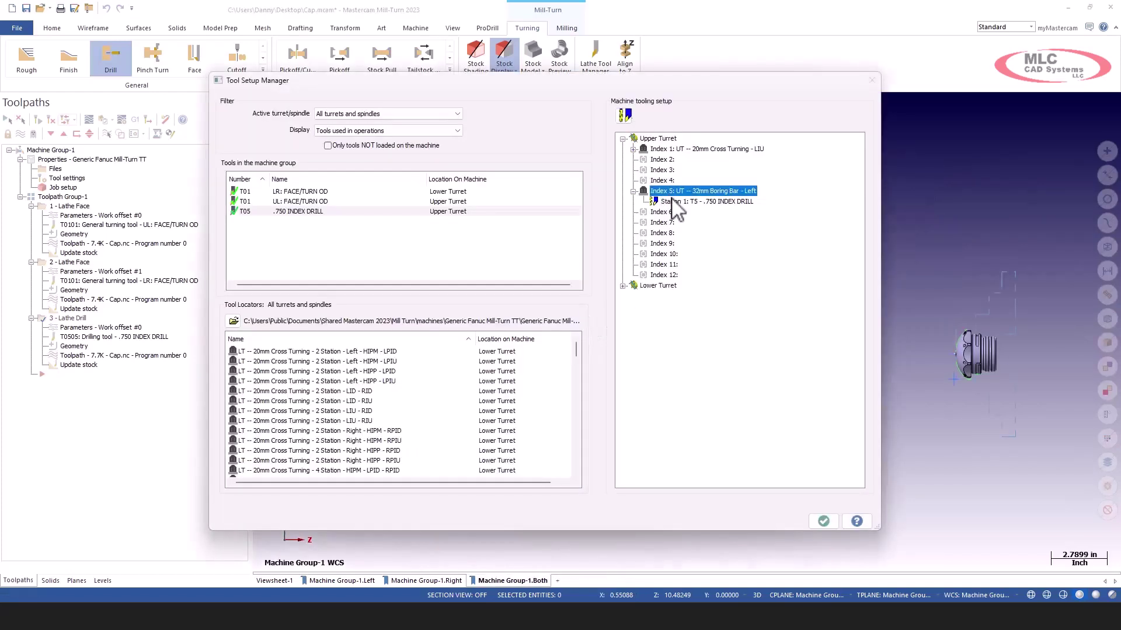
Step: Accept the tool setup and post all operations in the machine group to Code Expert
left_click(823, 521)
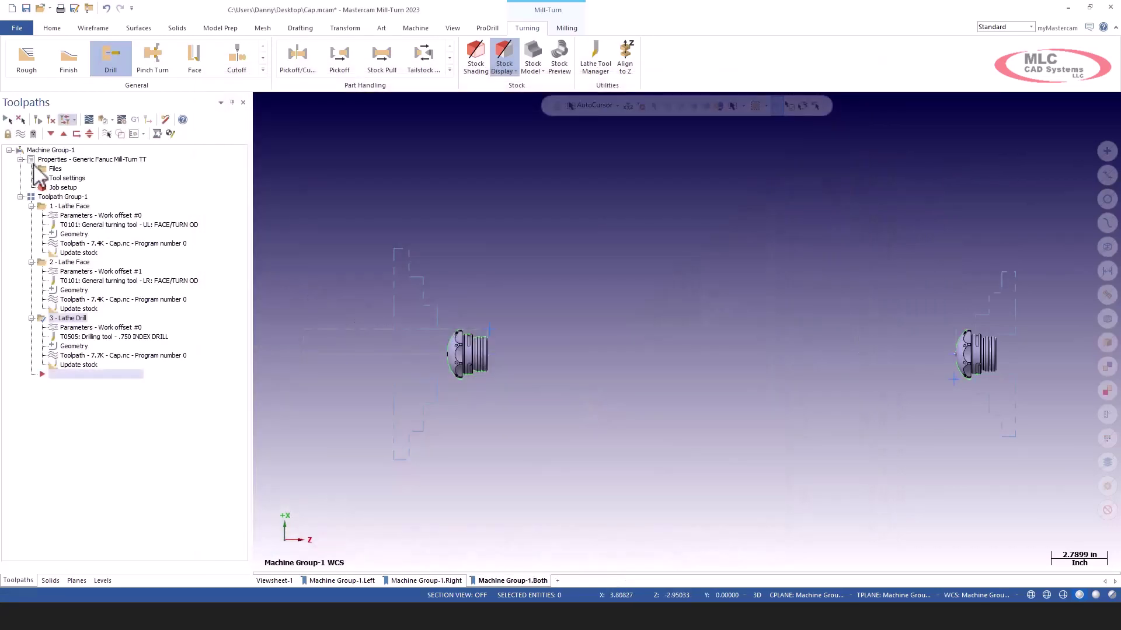
left_click(8, 120)
left_click(135, 120)
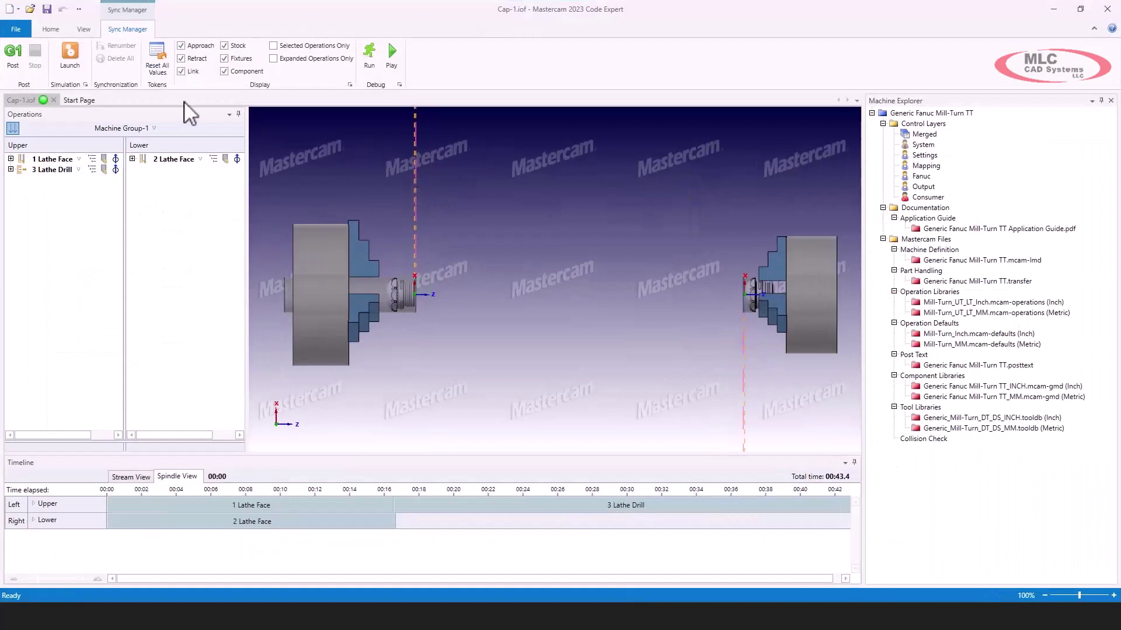
Step: Launch the machine simulation and examine the index drill, both turrets, chucks and stock from several angles
left_click(69, 54)
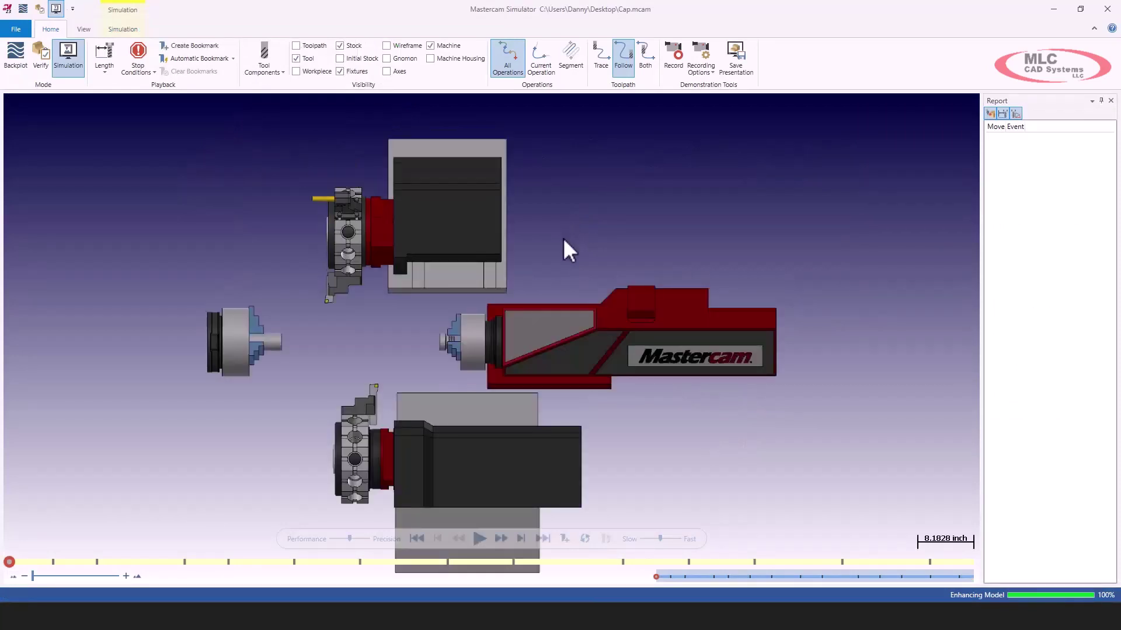
mouse_move(480, 288)
middle_mouse_down()
mouse_move(496, 287)
mouse_move(467, 295)
middle_mouse_up()
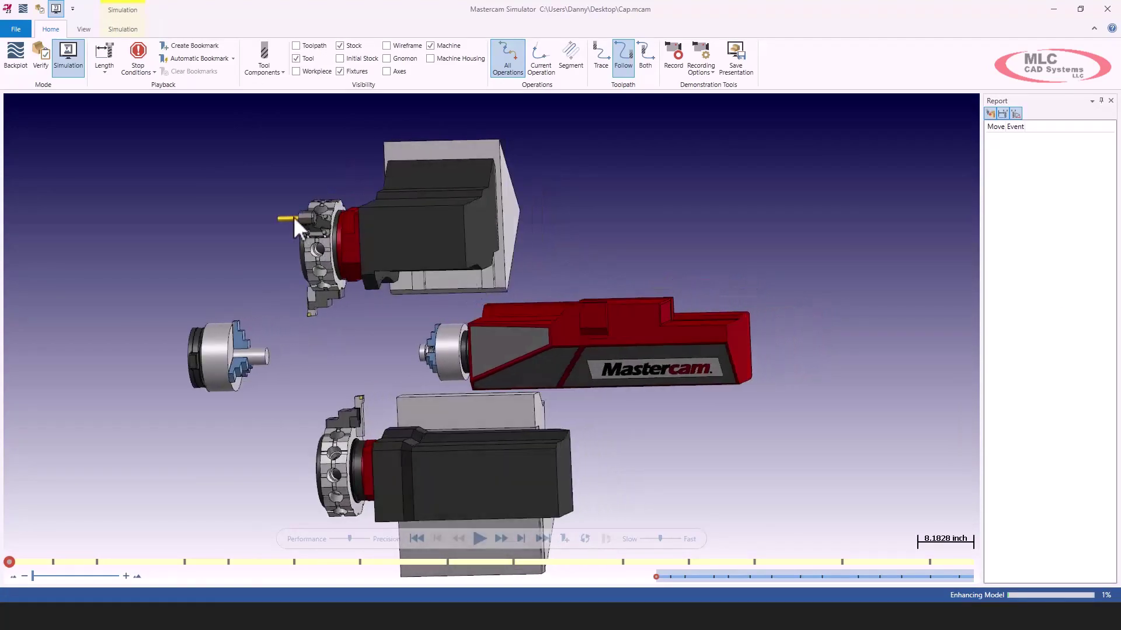
scroll(302, 216, "up", 5)
middle_click_drag(348, 233, 430, 317)
scroll(394, 284, "down", 6)
scroll(430, 318, "down", 4)
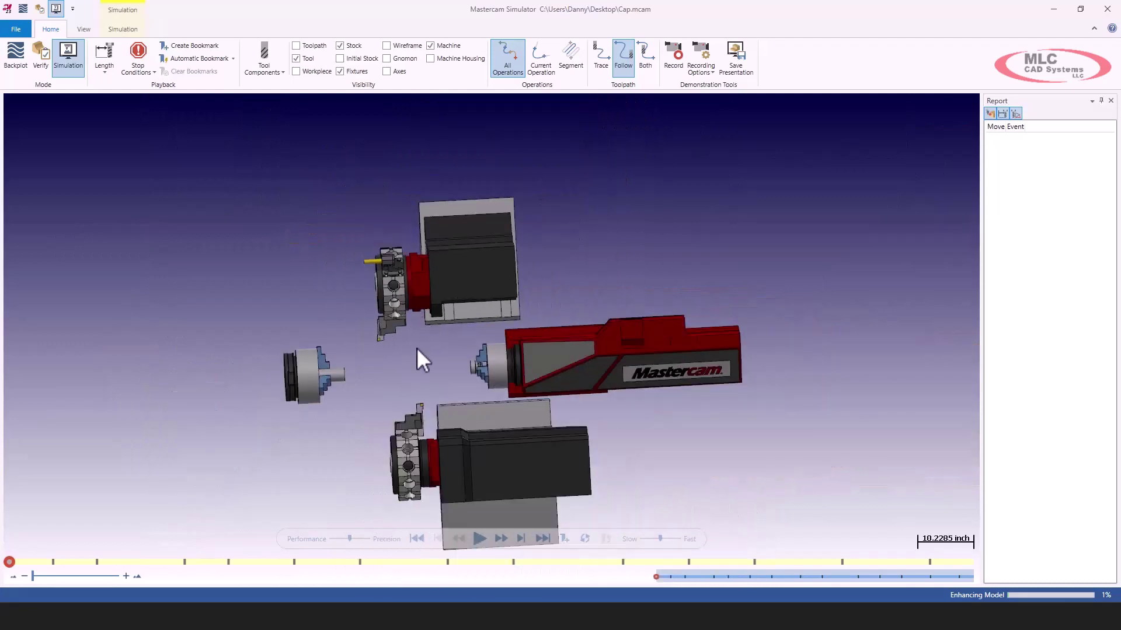
scroll(397, 380, "up", 4)
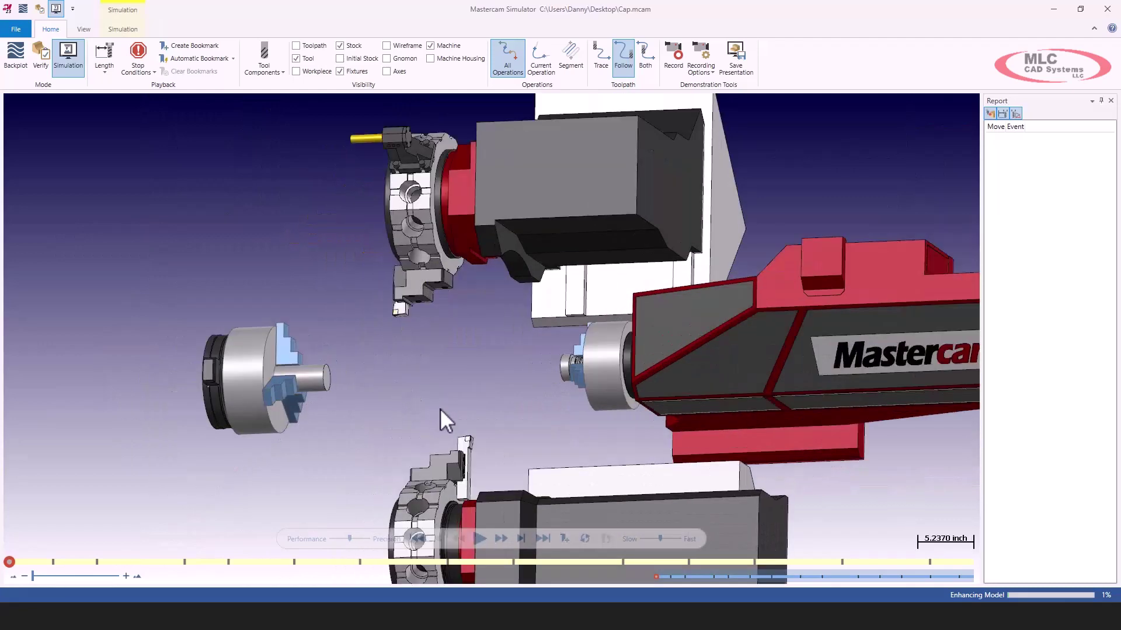
scroll(440, 408, "down", 1)
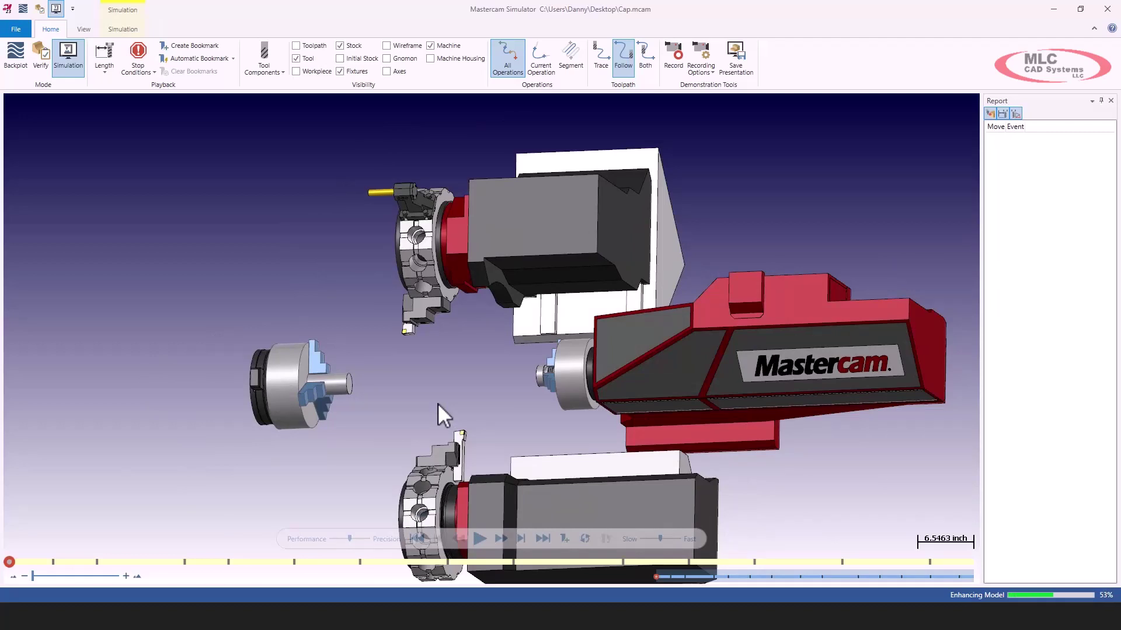
middle_click_drag(483, 406, 412, 398)
scroll(351, 381, "up", 5)
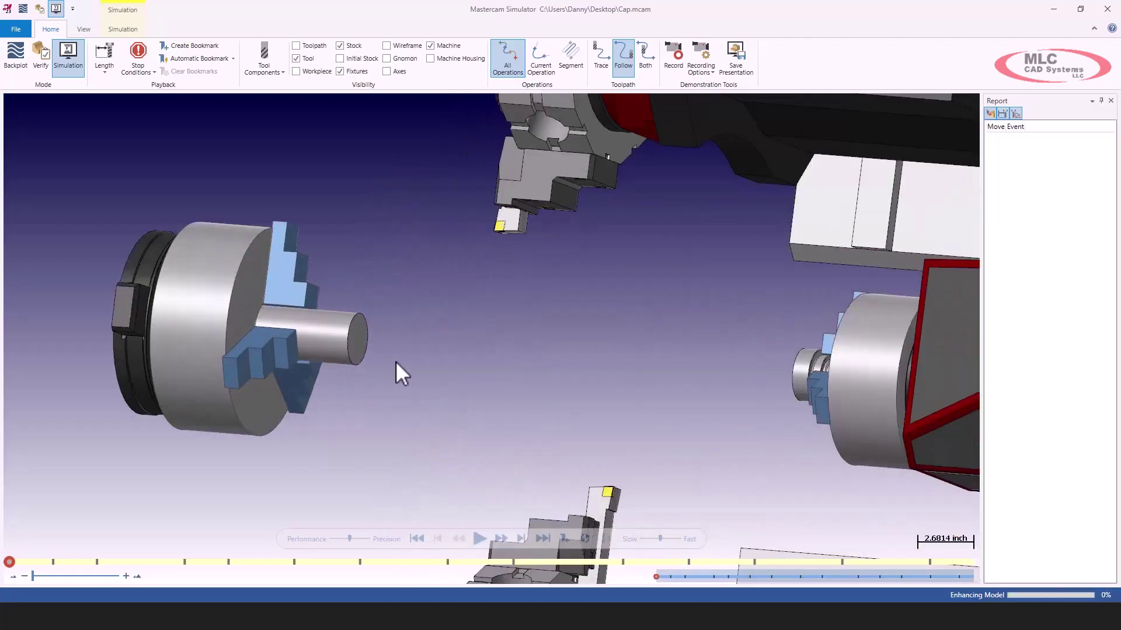
scroll(538, 269, "down", 4)
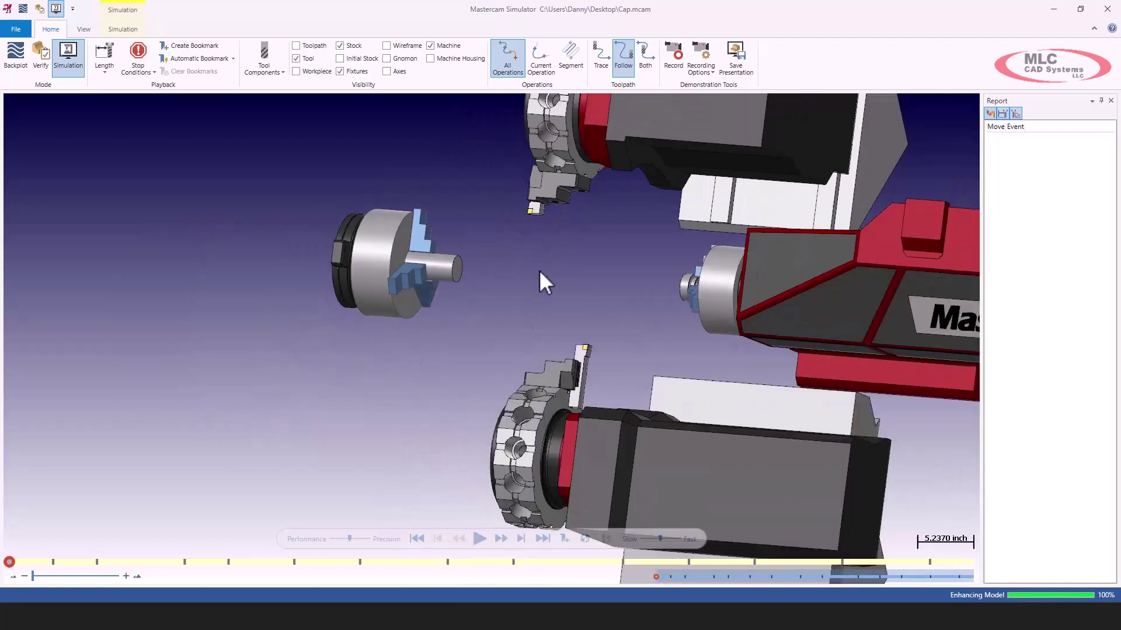
middle_click_drag(538, 269, 532, 303)
scroll(555, 282, "down", 4)
scroll(533, 219, "up", 5)
scroll(536, 214, "down", 3)
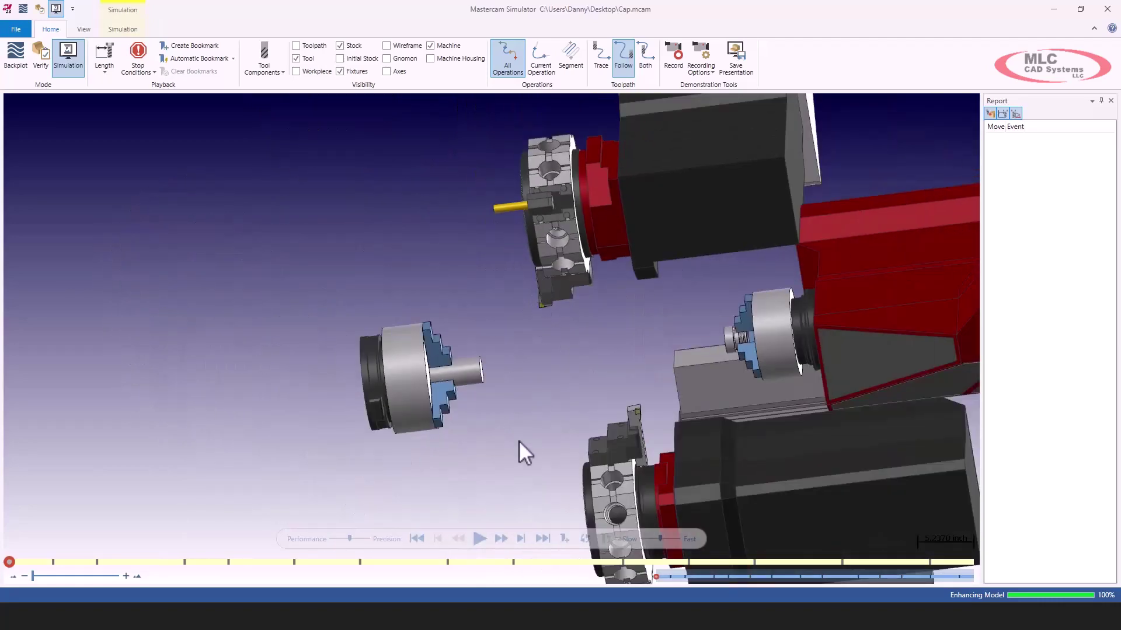
Step: Play the machine simulation through to the end, examining the index drill's clearance to the left spindle
left_click(480, 539)
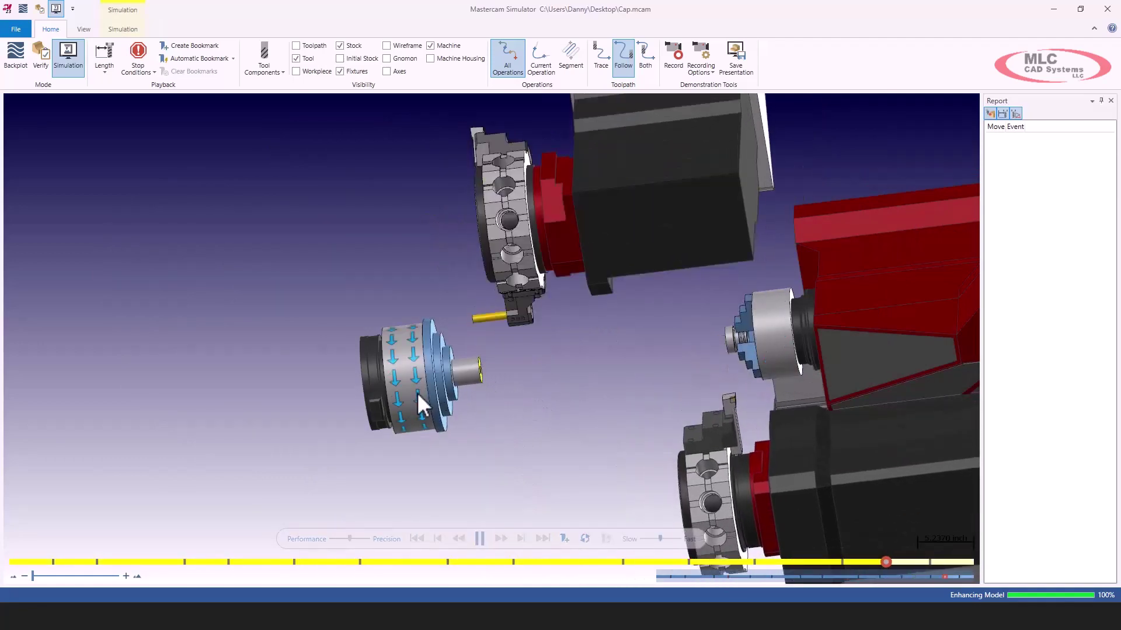
middle_click_drag(519, 387, 538, 373)
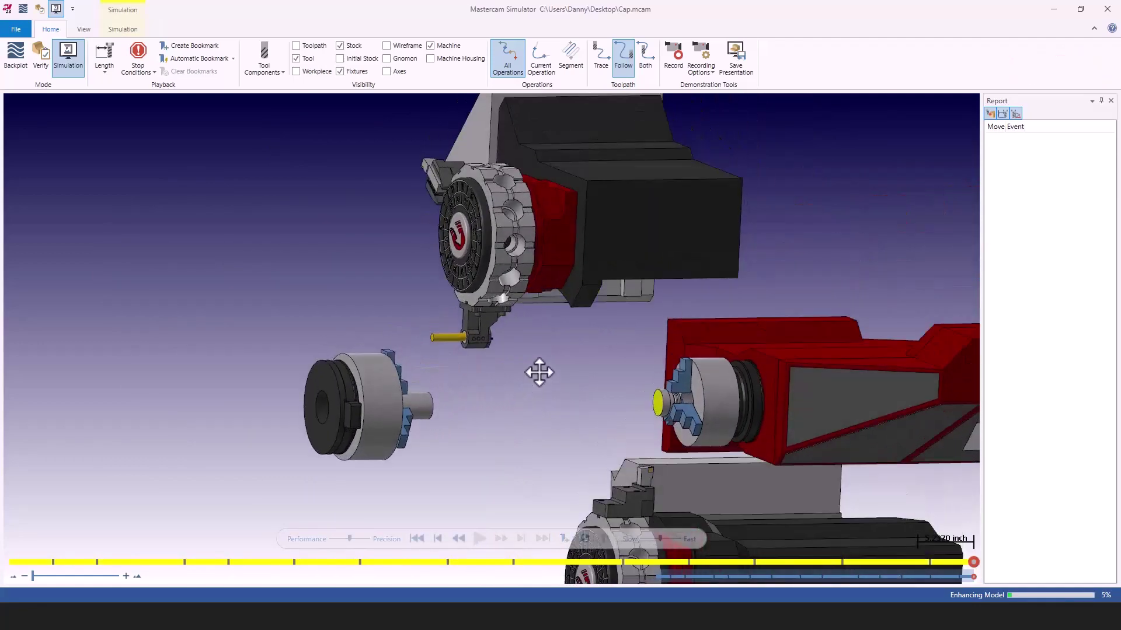
scroll(539, 373, "down", 3)
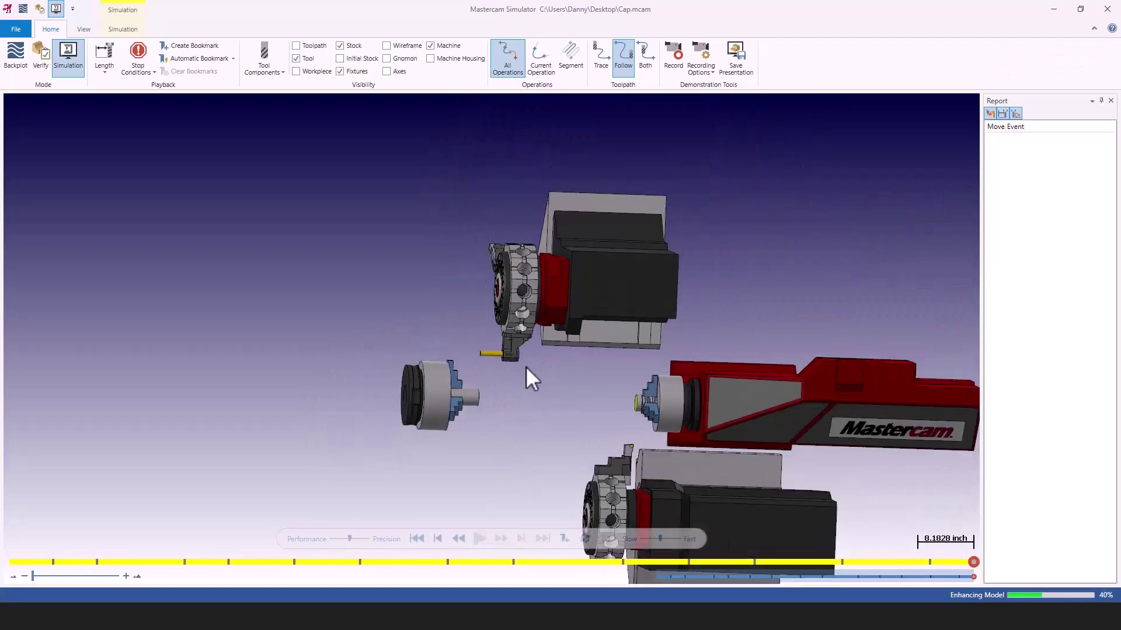
middle_click_drag(527, 367, 515, 357)
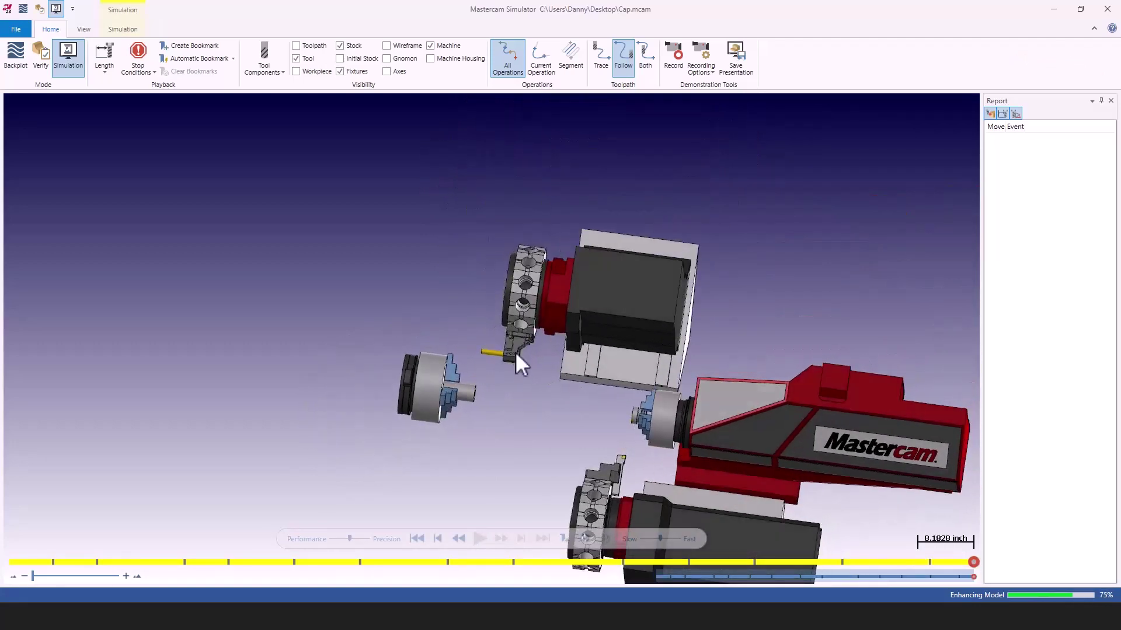